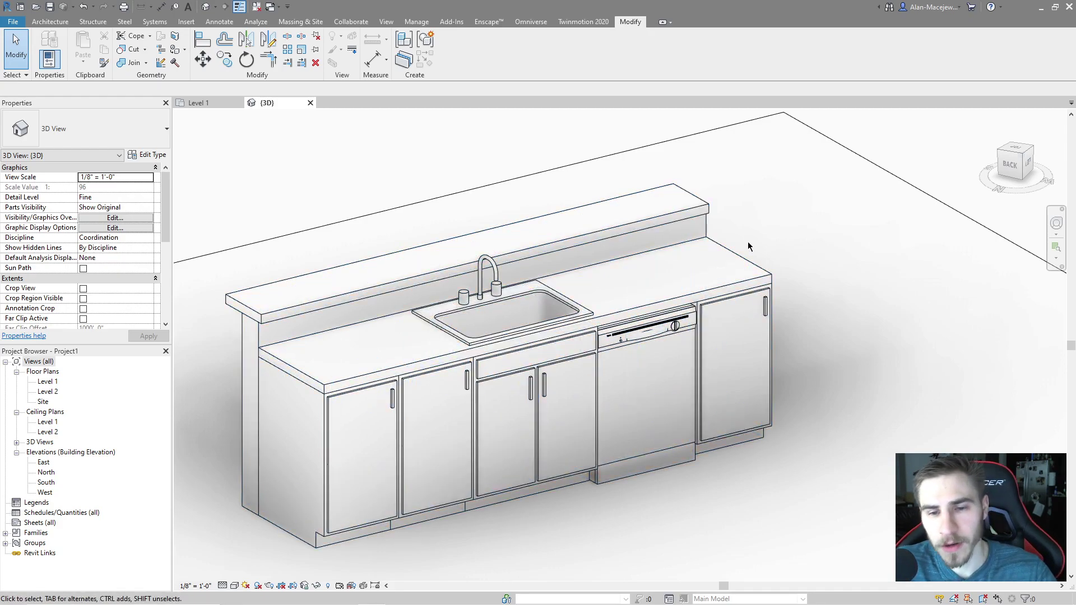
Select the Small_Kitchen island in the 3D view and open its Type Properties
{"action": "scroll", "coordinate": [828, 275], "scroll_direction": "down", "scroll_amount": 4}
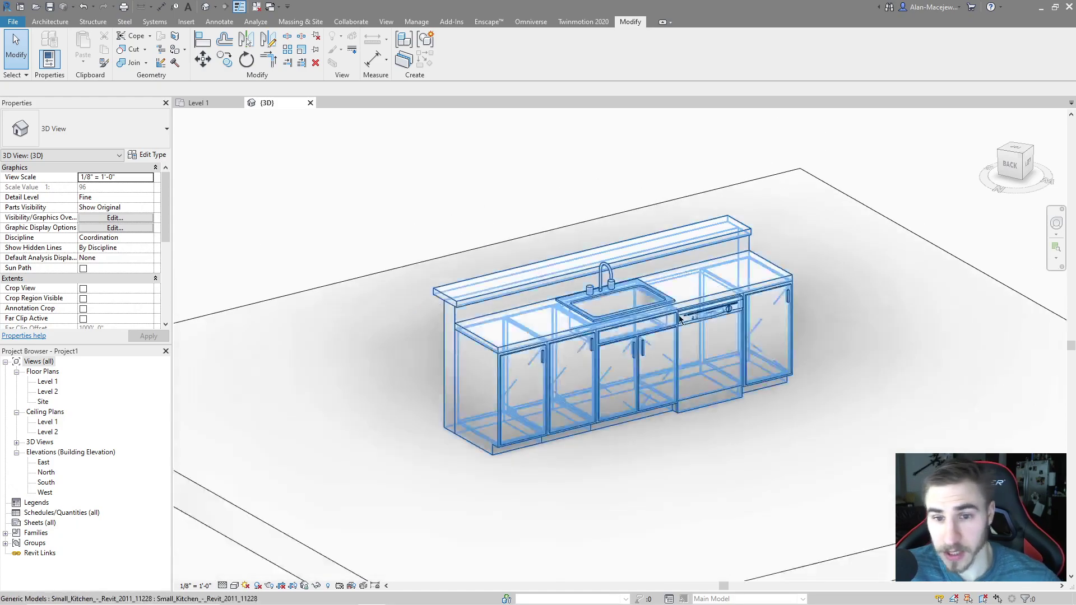
{"action": "left_click", "coordinate": [771, 319]}
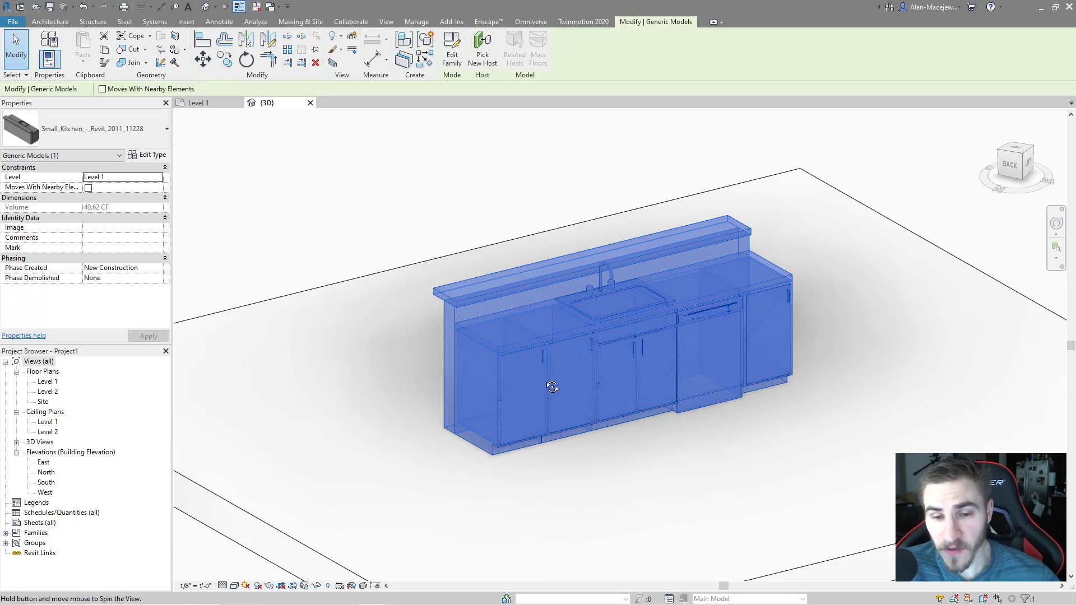
{"action": "middle_click_drag", "start_coordinate": [772, 319], "coordinate": [746, 378], "text": "shift"}
{"action": "scroll", "coordinate": [751, 331], "scroll_direction": "up", "scroll_amount": 2}
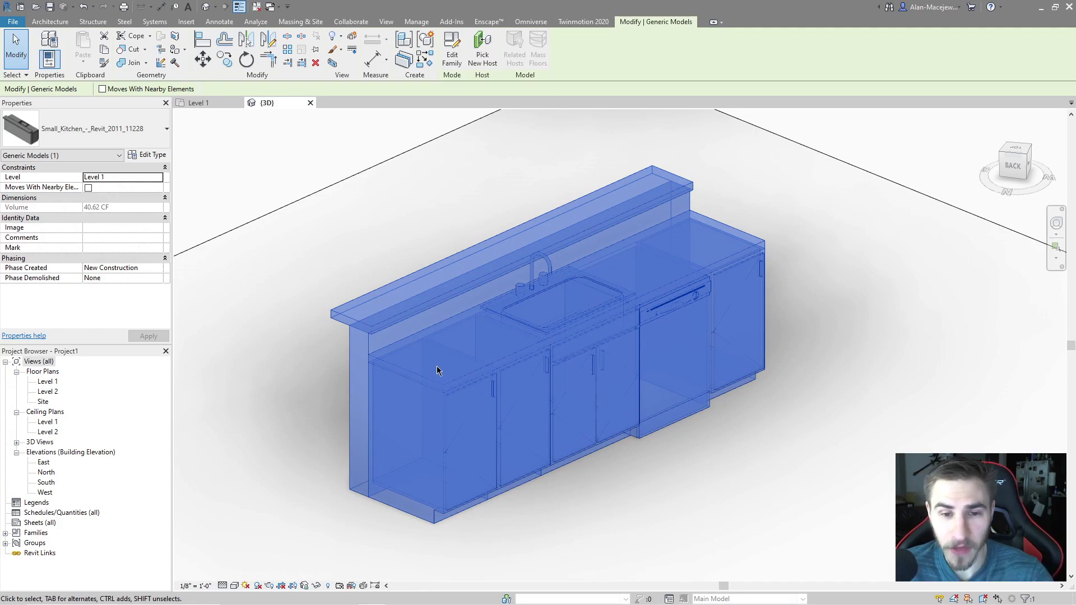
{"action": "left_click", "coordinate": [712, 459]}
{"action": "scroll", "coordinate": [713, 460], "scroll_direction": "down", "scroll_amount": 1}
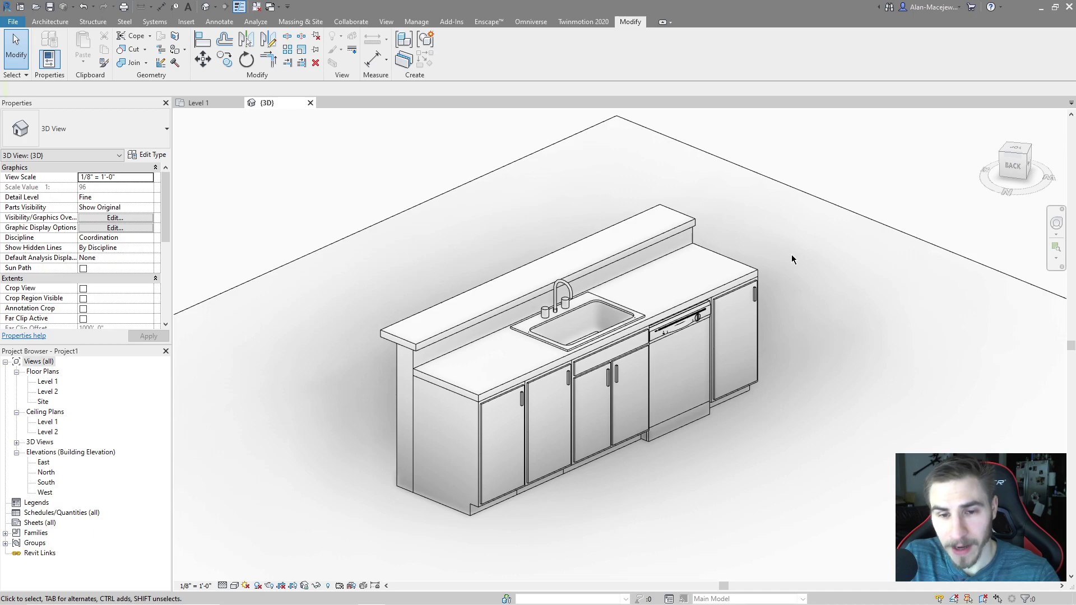
{"action": "left_click", "coordinate": [597, 270]}
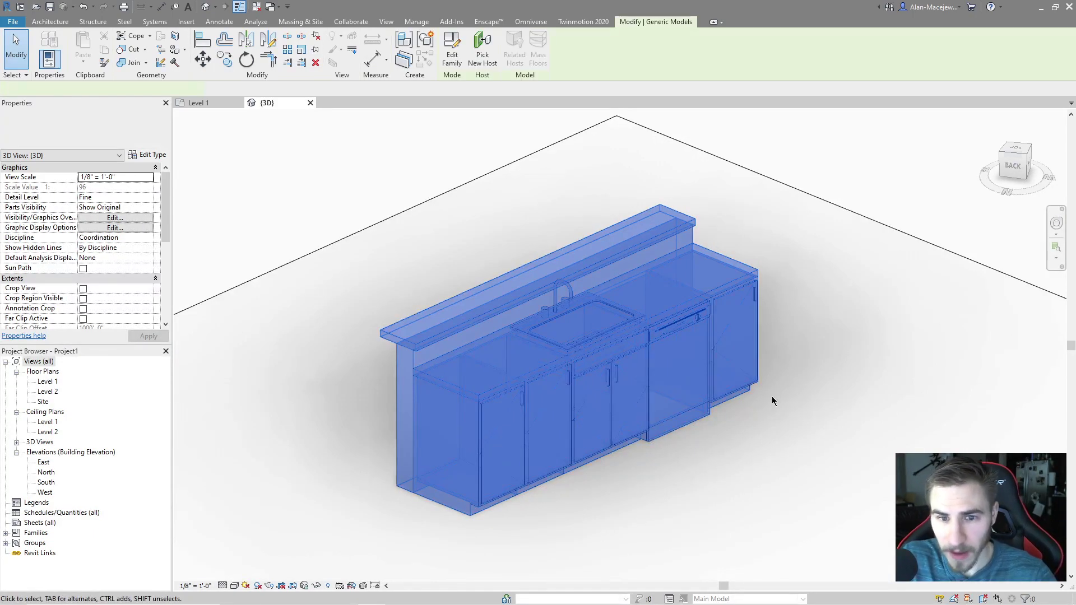
{"action": "left_click", "coordinate": [694, 525]}
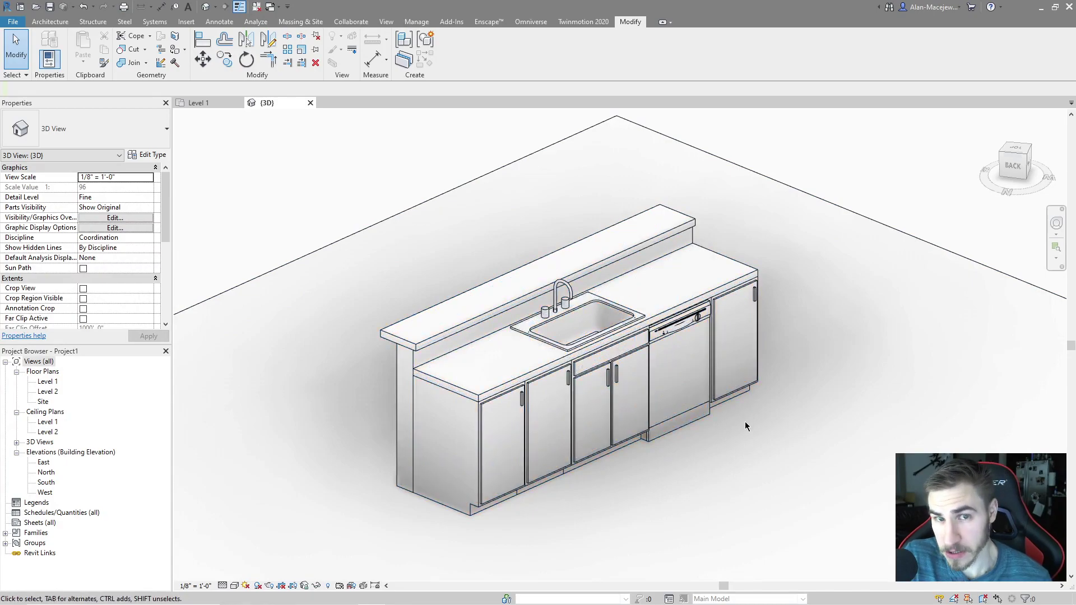
{"action": "left_click", "coordinate": [506, 291]}
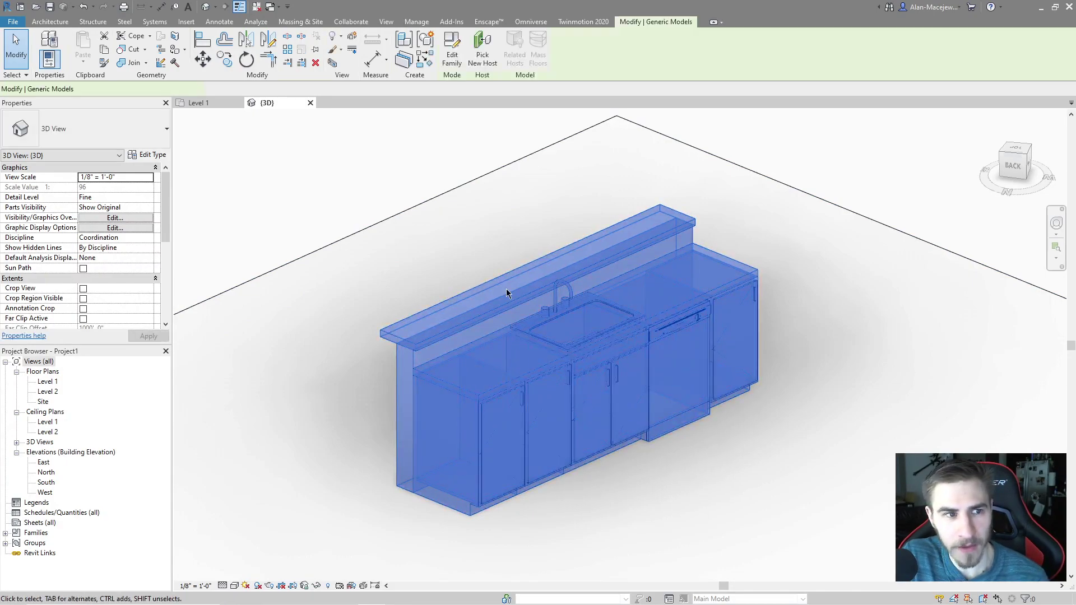
{"action": "left_click", "coordinate": [147, 155]}
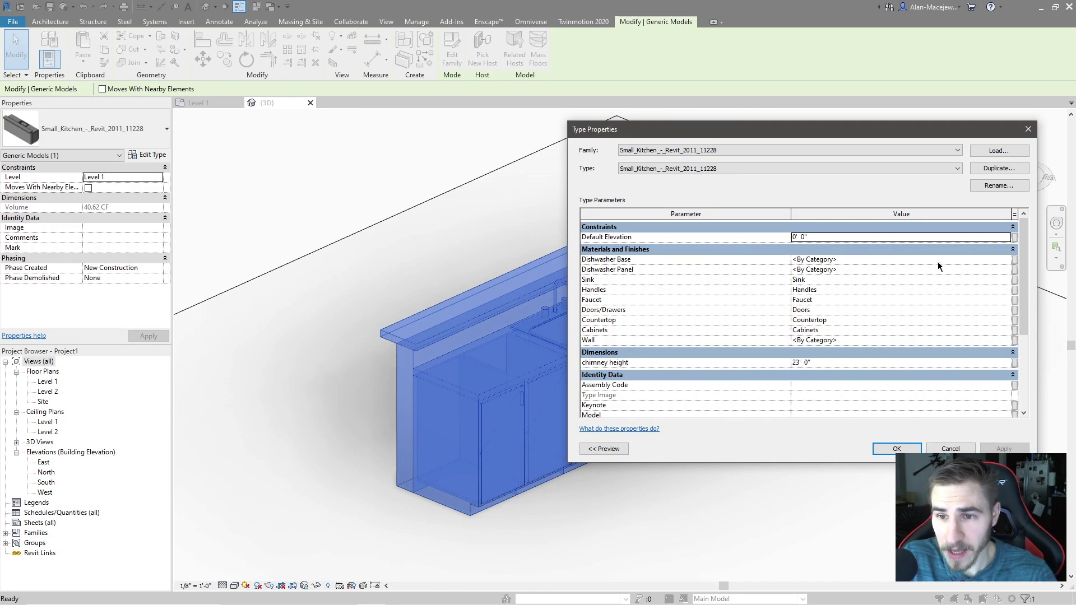
Set the Dishwasher Base parameter to the Dishwasher Base material
{"action": "left_click", "coordinate": [1003, 261]}
{"action": "left_click", "coordinate": [1006, 261]}
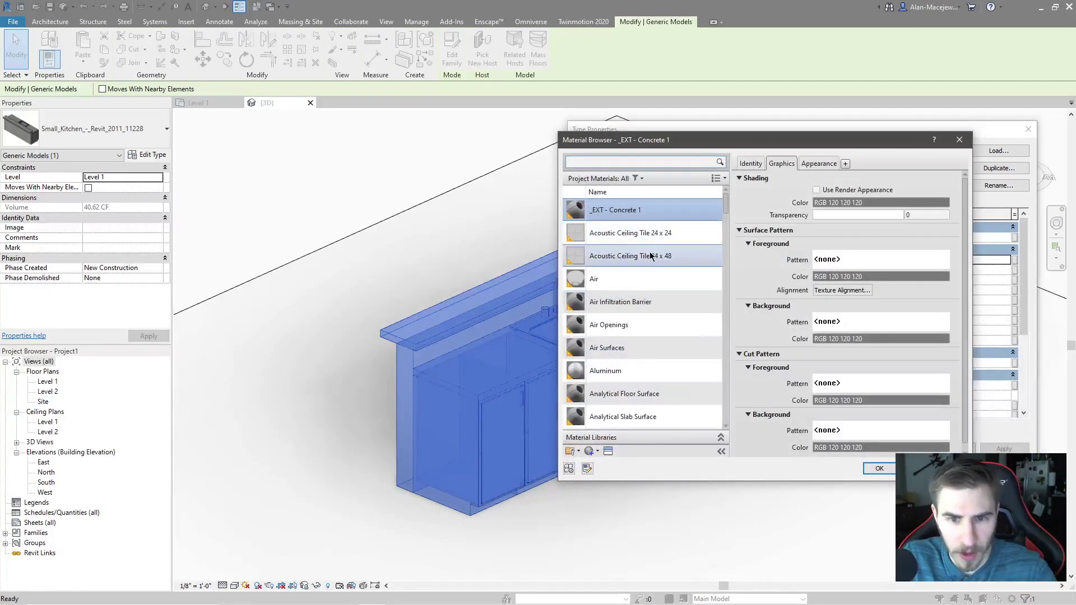
{"action": "type", "text": "dis"}
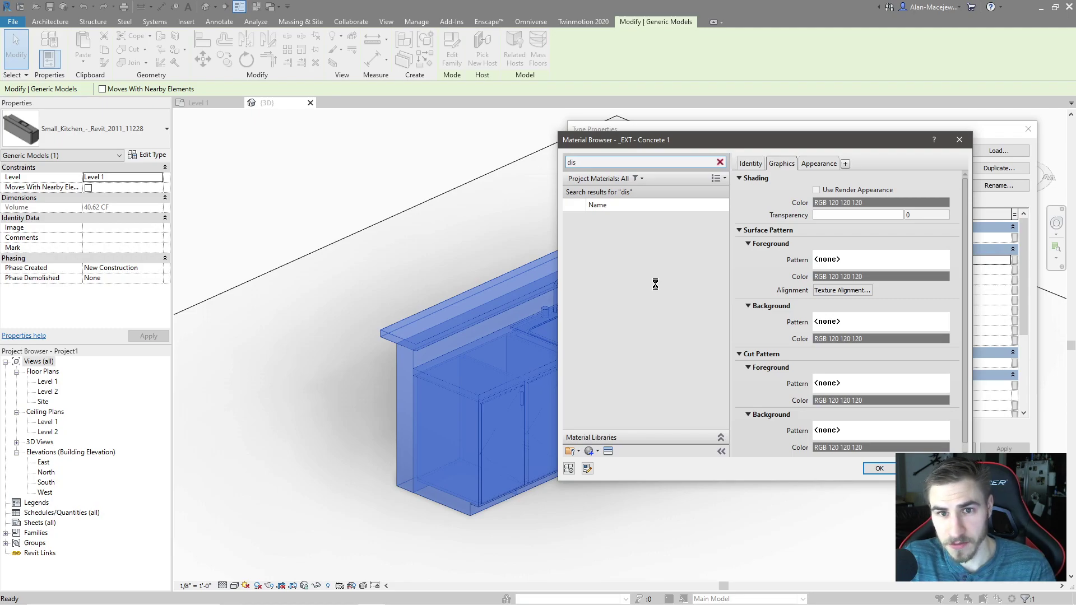
{"action": "left_click", "coordinate": [645, 223]}
{"action": "left_click", "coordinate": [879, 468]}
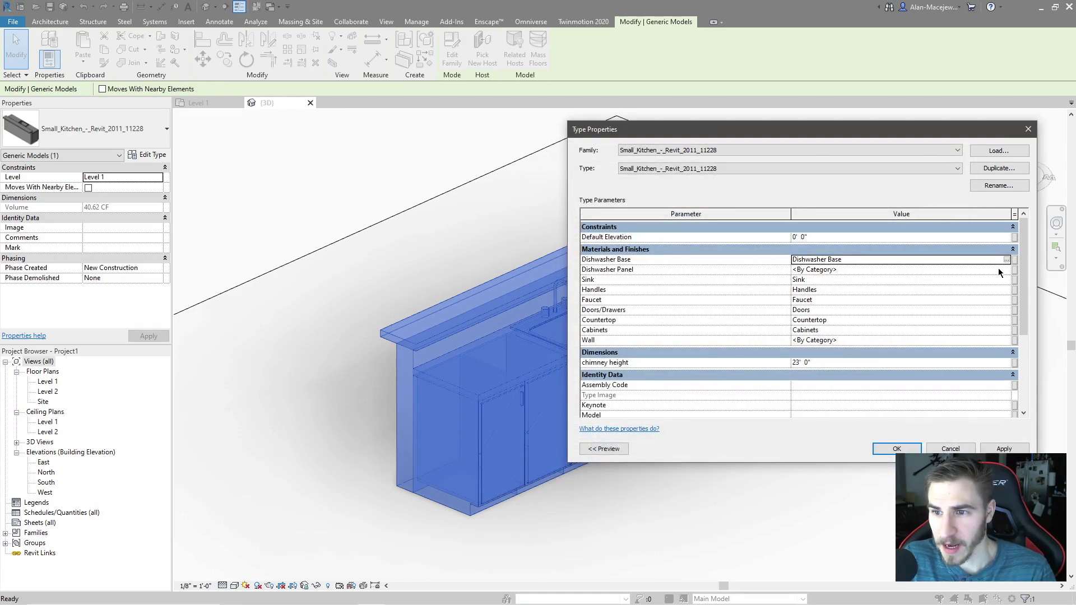
{"action": "left_click", "coordinate": [926, 261]}
{"action": "key", "text": "ctrl+c"}
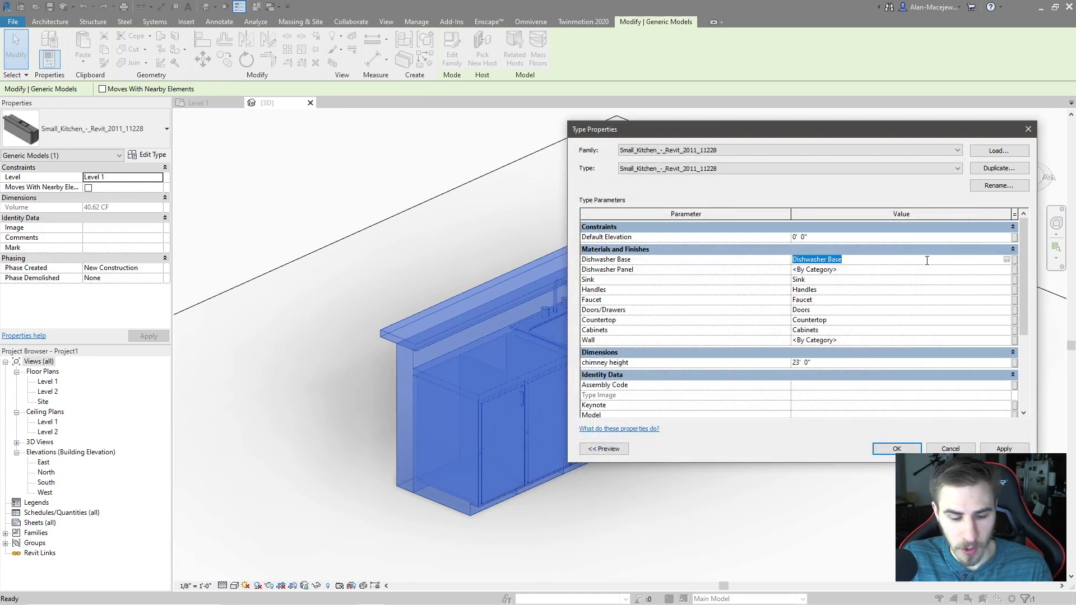
Set the Dishwasher Panel parameter to the 'Dishwasher Panel' material, correcting the typed name
{"action": "left_click", "coordinate": [882, 270]}
{"action": "key", "text": "ctrl+v"}
{"action": "key", "text": "ctrl+shift+Left"}
{"action": "type", "text": "Pabe"}
{"action": "key", "text": "Return"}
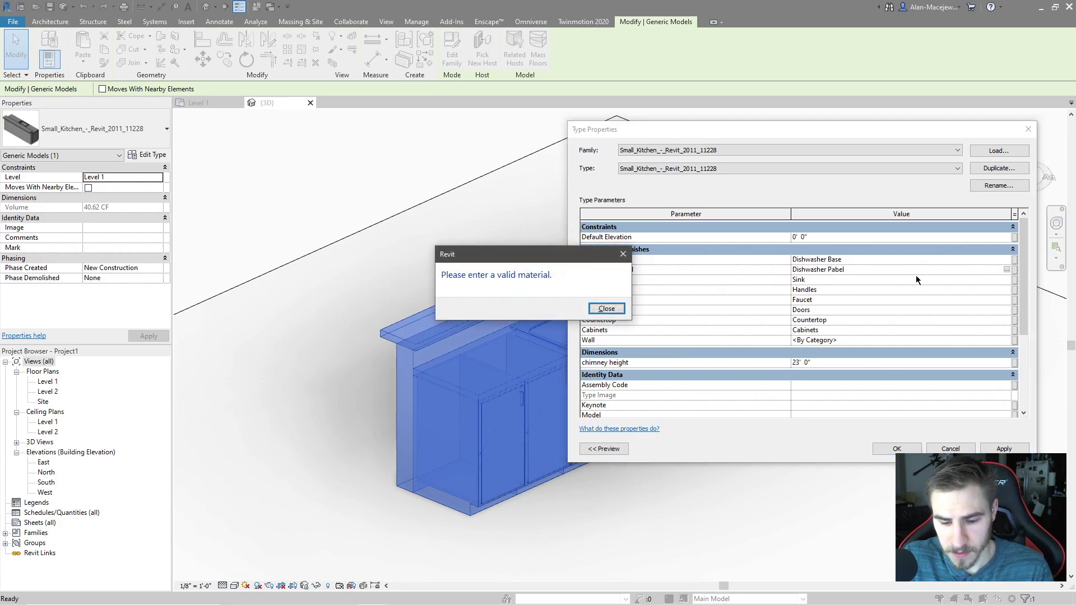
{"action": "key", "text": "Return"}
{"action": "key", "text": "BackSpace"}
{"action": "type", "text": "n"}
{"action": "key", "text": "BackSpace"}
{"action": "key", "text": "BackSpace"}
{"action": "type", "text": "nel"}
{"action": "key", "text": "Return"}
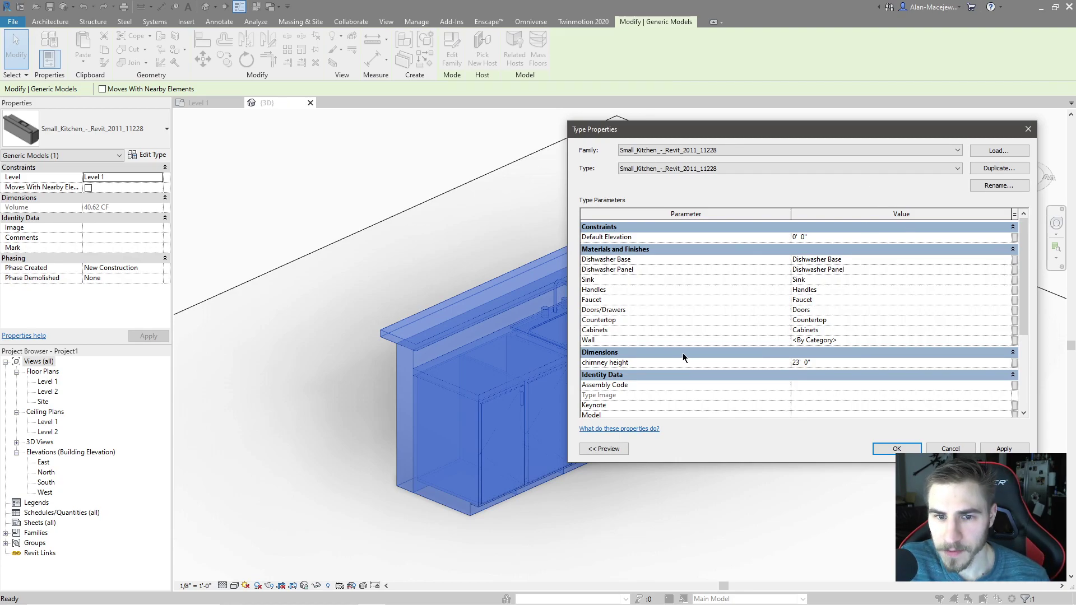
Search the material browser for 'wall' for the Wall parameter
{"action": "left_click", "coordinate": [1006, 340]}
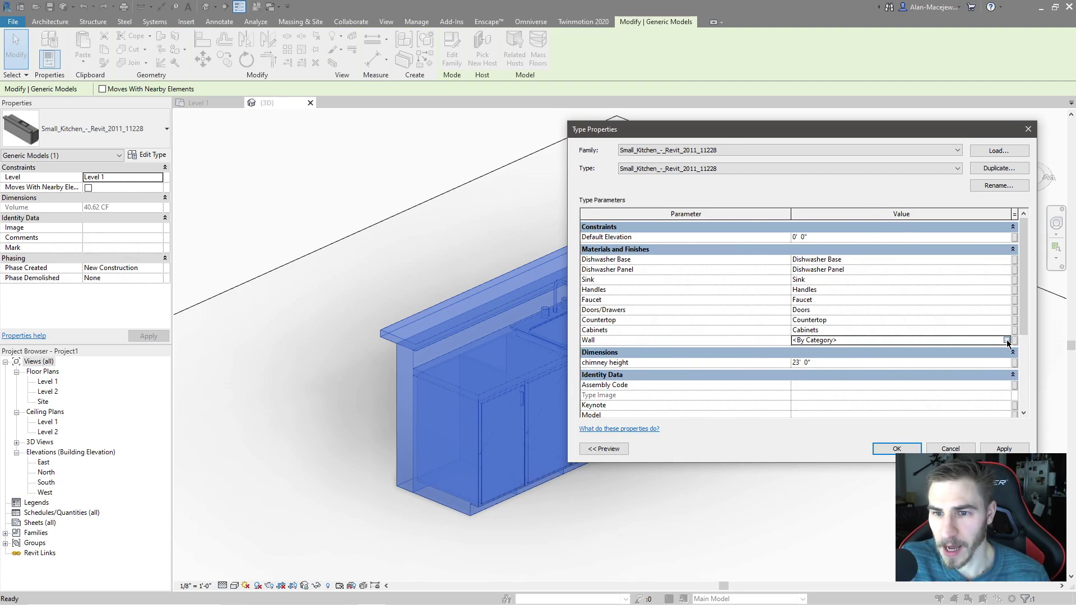
{"action": "left_click", "coordinate": [1014, 340]}
{"action": "left_click", "coordinate": [598, 162]}
{"action": "type", "text": "wall"}
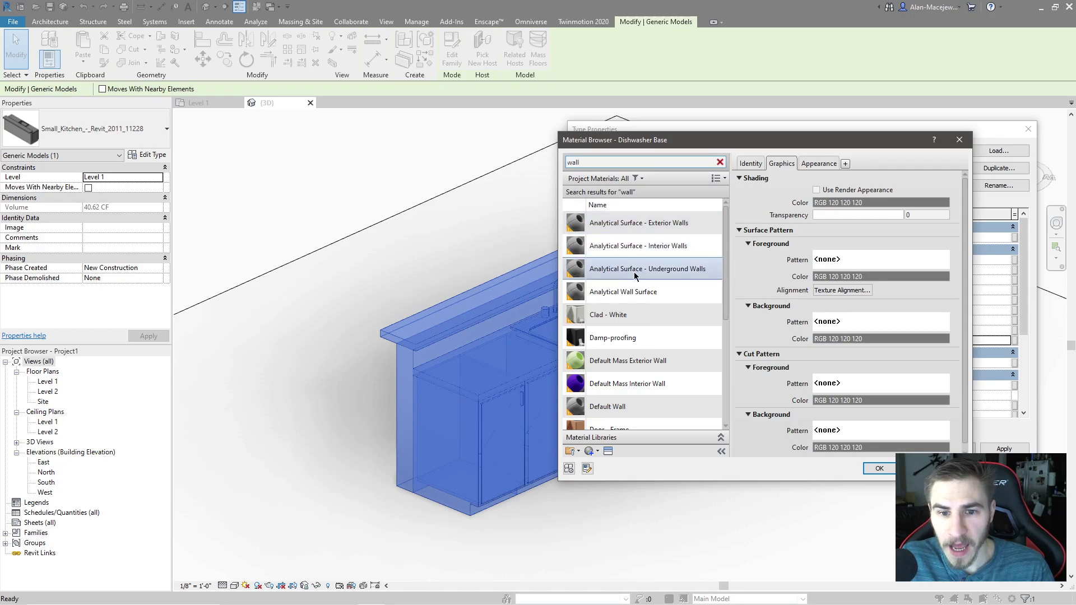
{"action": "scroll", "coordinate": [666, 314], "scroll_direction": "down", "scroll_amount": 1}
{"action": "scroll", "coordinate": [665, 319], "scroll_direction": "down", "scroll_amount": 2}
{"action": "scroll", "coordinate": [665, 320], "scroll_direction": "up", "scroll_amount": 3}
{"action": "scroll", "coordinate": [644, 347], "scroll_direction": "down", "scroll_amount": 1}
{"action": "scroll", "coordinate": [628, 389], "scroll_direction": "up", "scroll_amount": 1}
{"action": "scroll", "coordinate": [628, 389], "scroll_direction": "down", "scroll_amount": 1}
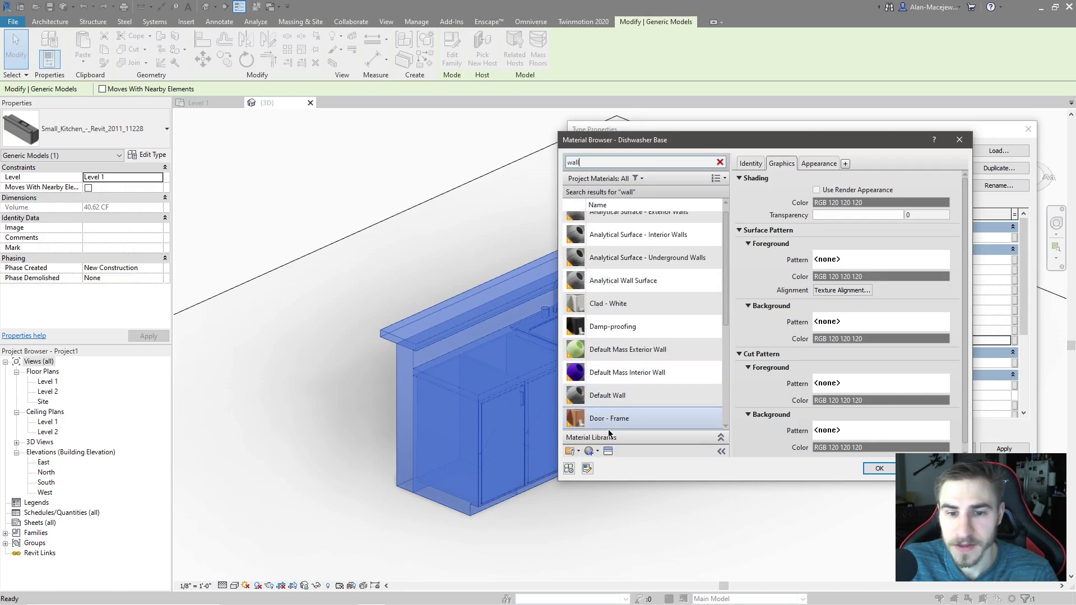
Create a new material named Wall and assign it to the Wall parameter
{"action": "left_click", "coordinate": [569, 468]}
{"action": "left_click", "coordinate": [616, 466]}
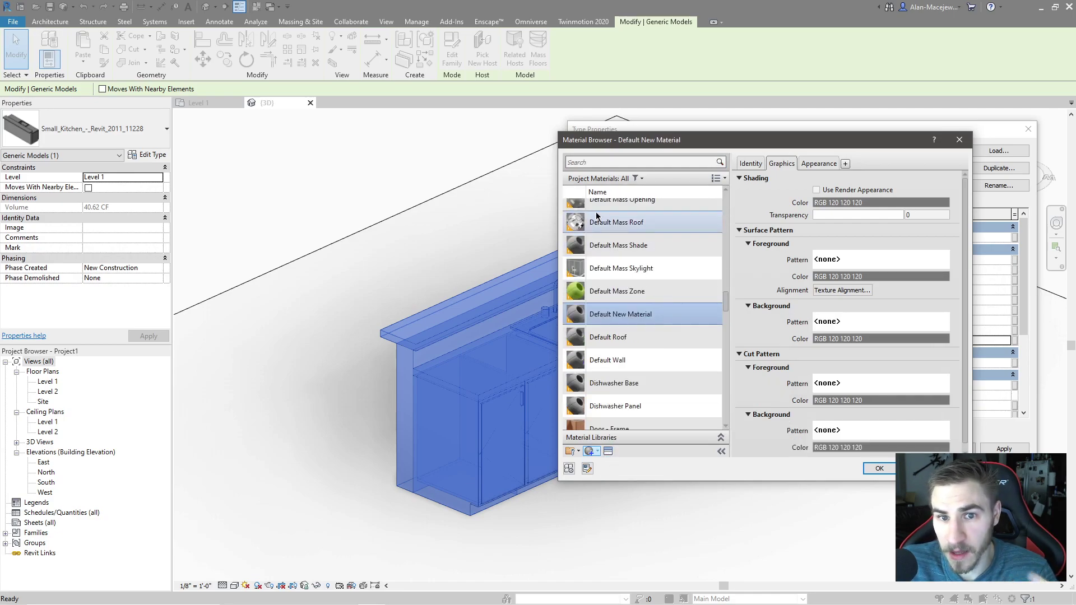
{"action": "right_click", "coordinate": [618, 314]}
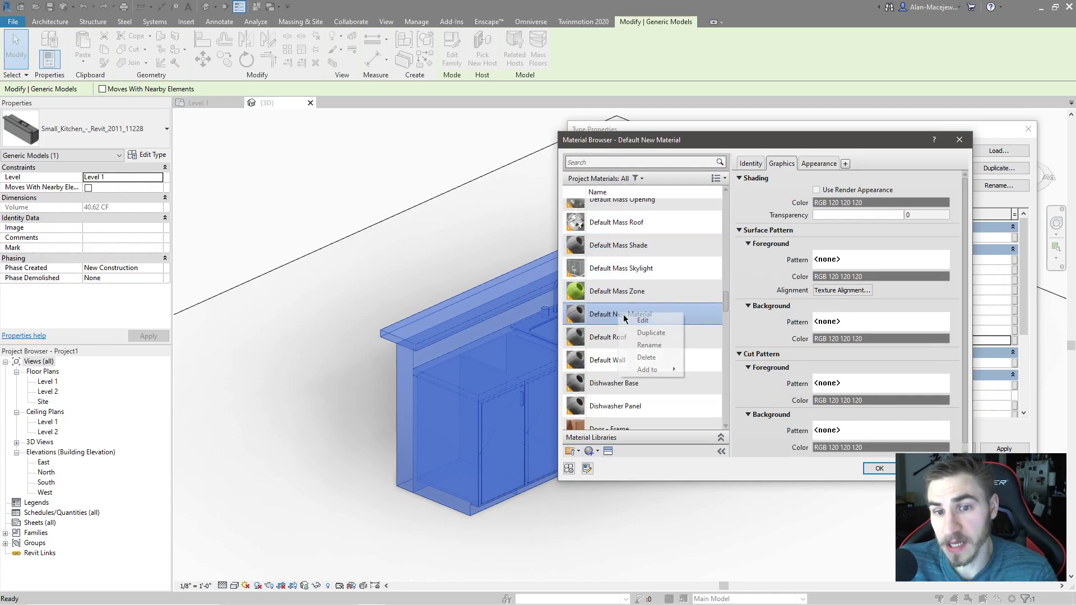
{"action": "left_click", "coordinate": [650, 345]}
{"action": "type", "text": "Wall"}
{"action": "key", "text": "Return"}
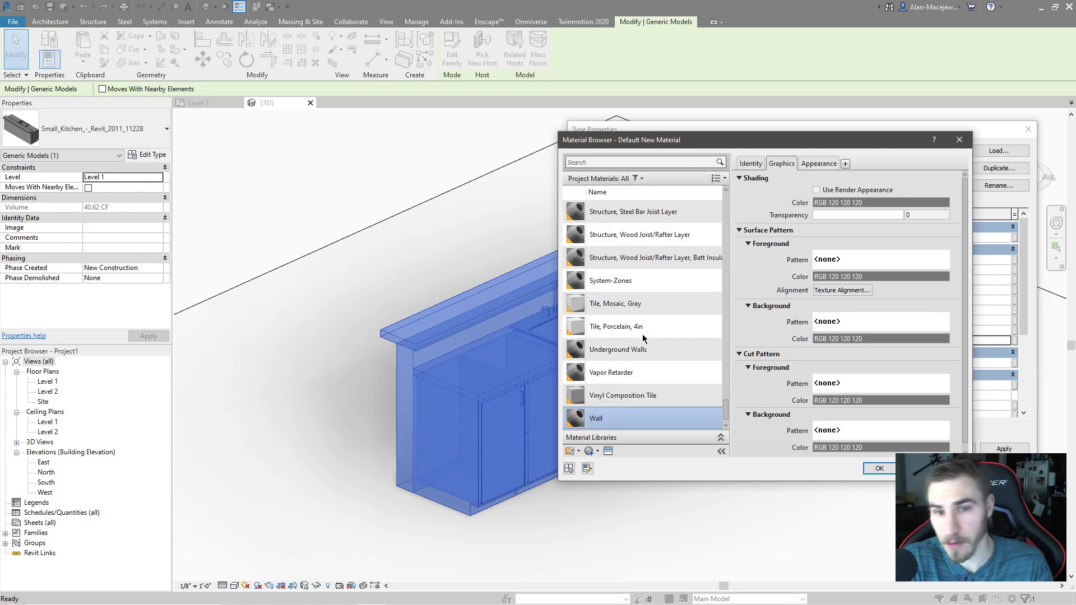
{"action": "left_click", "coordinate": [879, 468]}
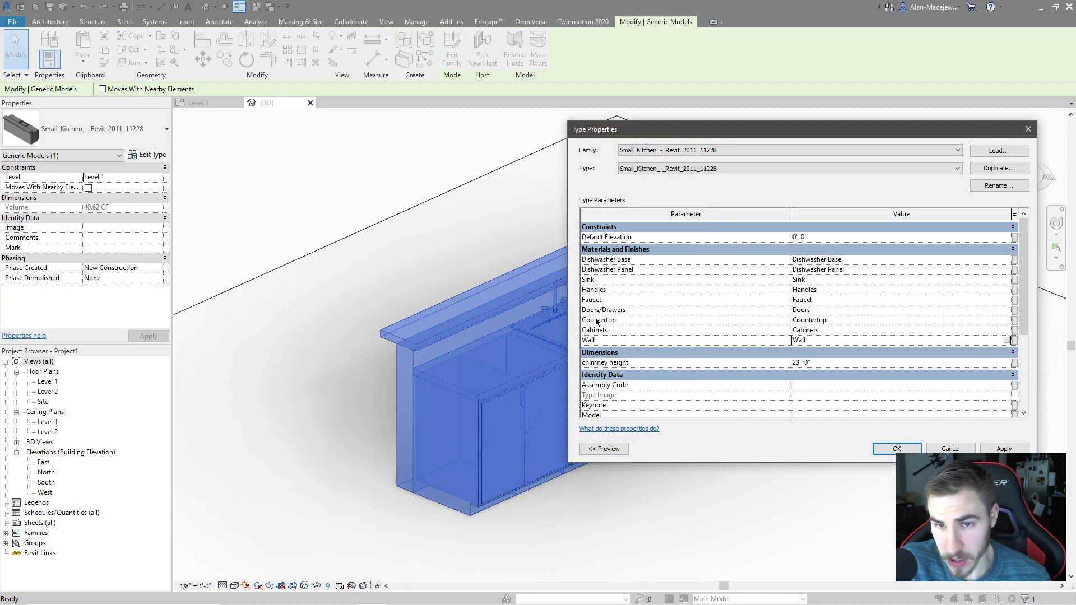
Apply the material changes, close Type Properties and deselect the kitchen model
{"action": "left_click_drag", "start_coordinate": [703, 134], "coordinate": [524, 124]}
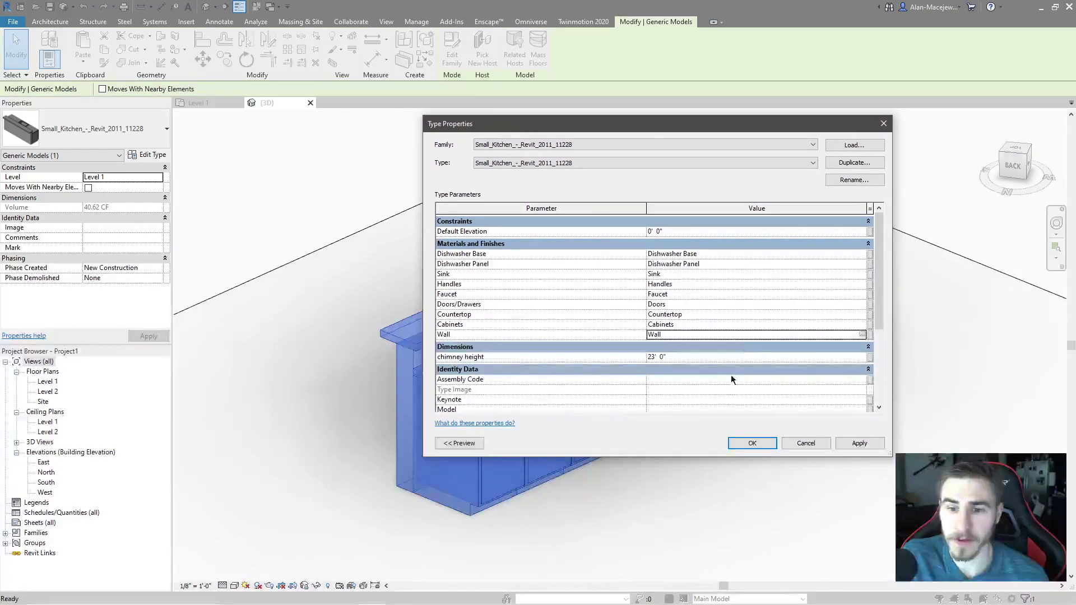
{"action": "left_click", "coordinate": [751, 443]}
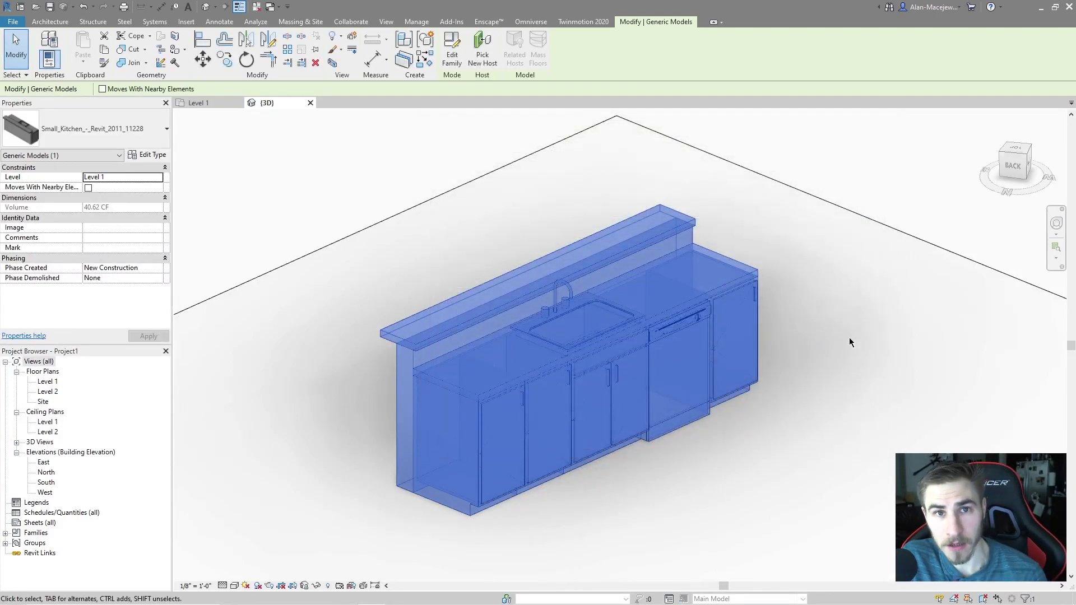
{"action": "left_click", "coordinate": [385, 157]}
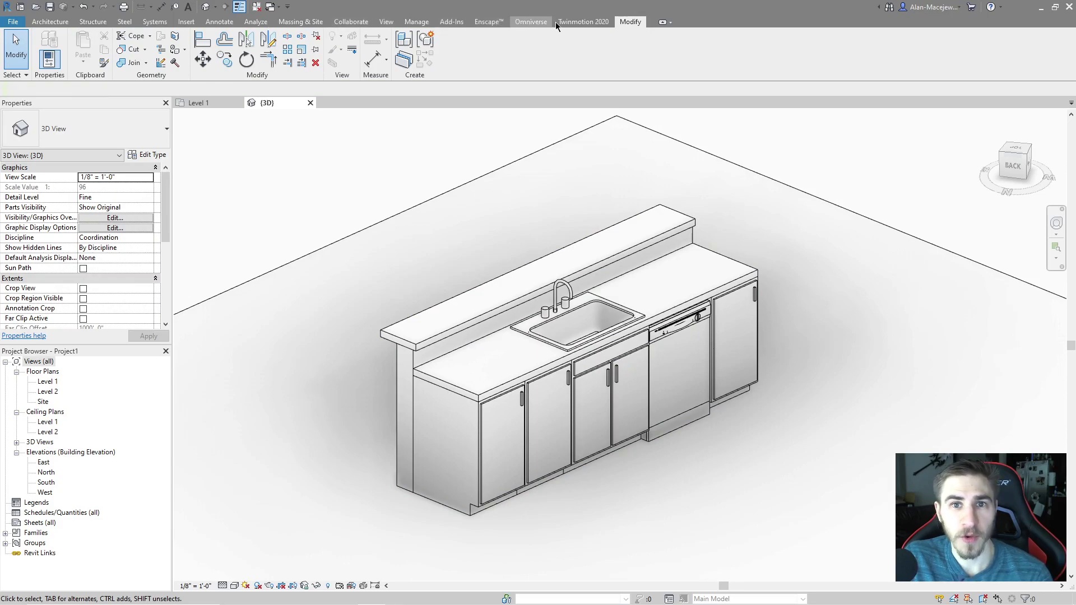
Open the Twinmotion synchronization settings and keep the merge mode at No merge
{"action": "left_click", "coordinate": [577, 22]}
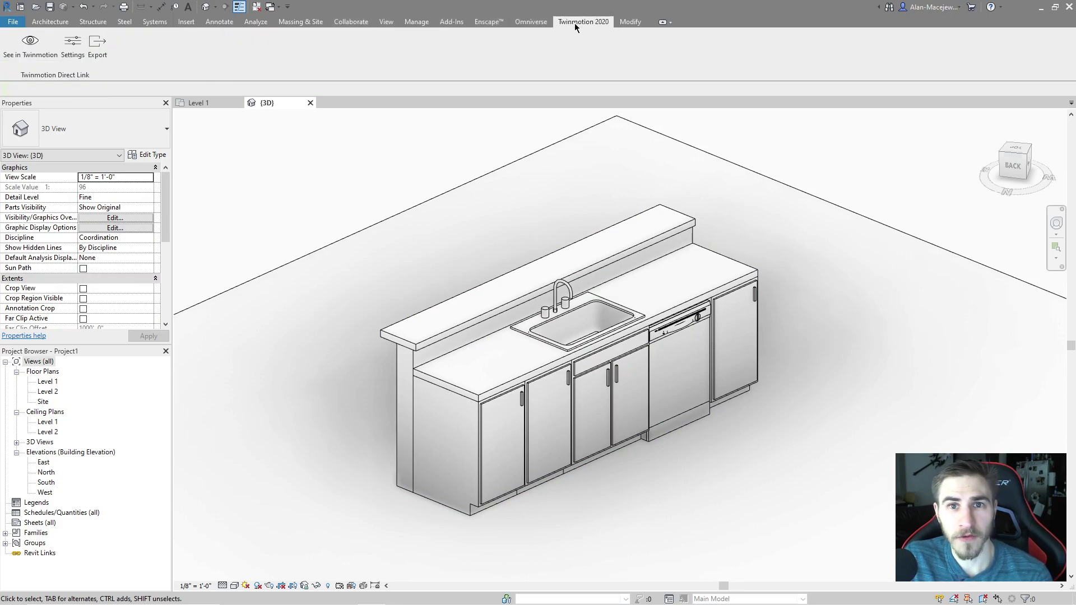
{"action": "left_click", "coordinate": [72, 49]}
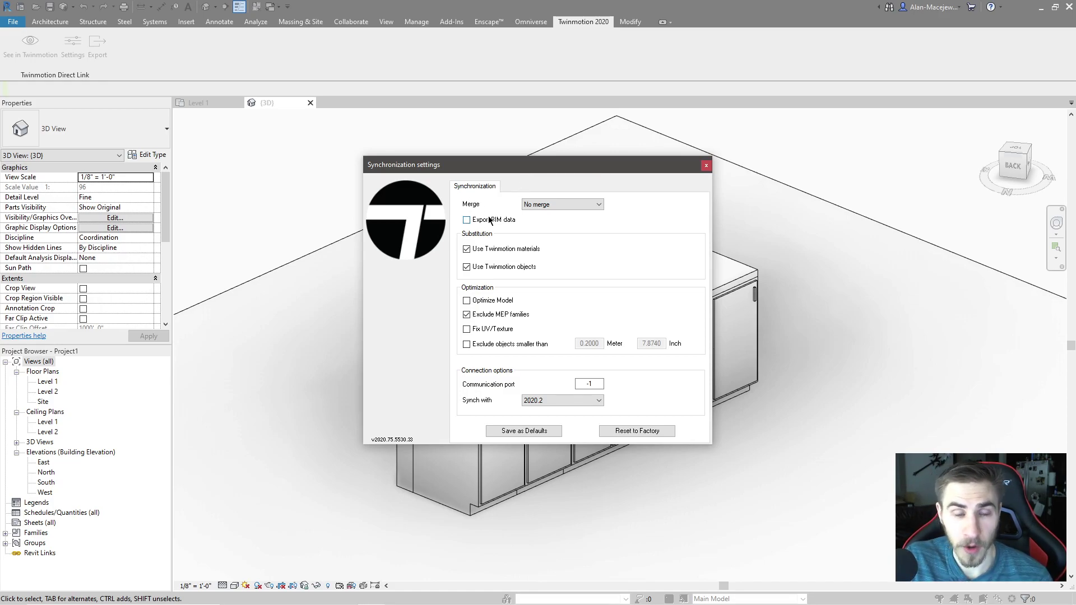
{"action": "left_click", "coordinate": [553, 205]}
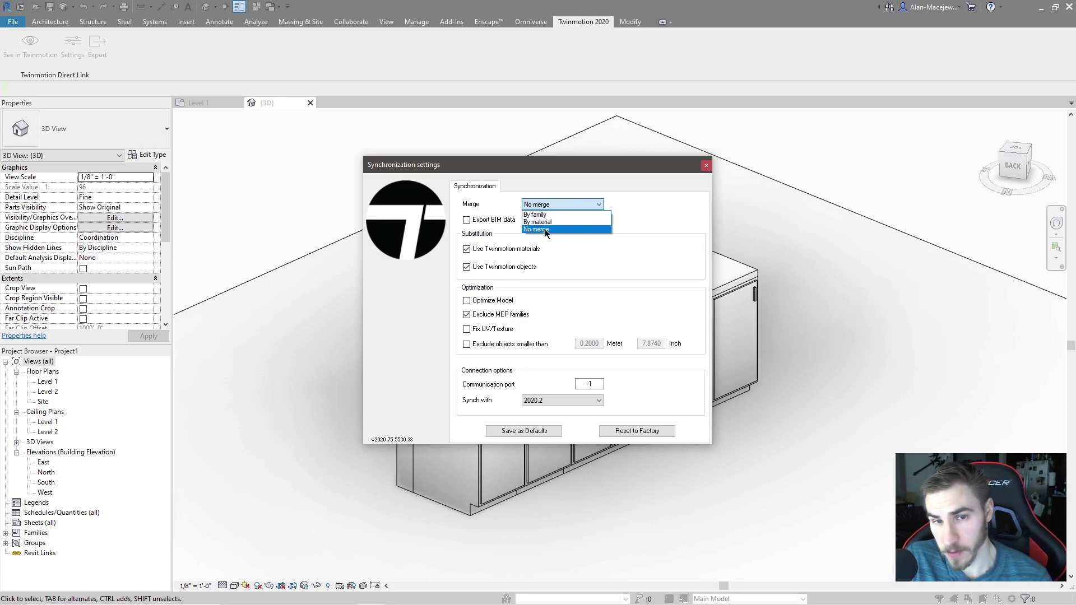
{"action": "left_click", "coordinate": [591, 229]}
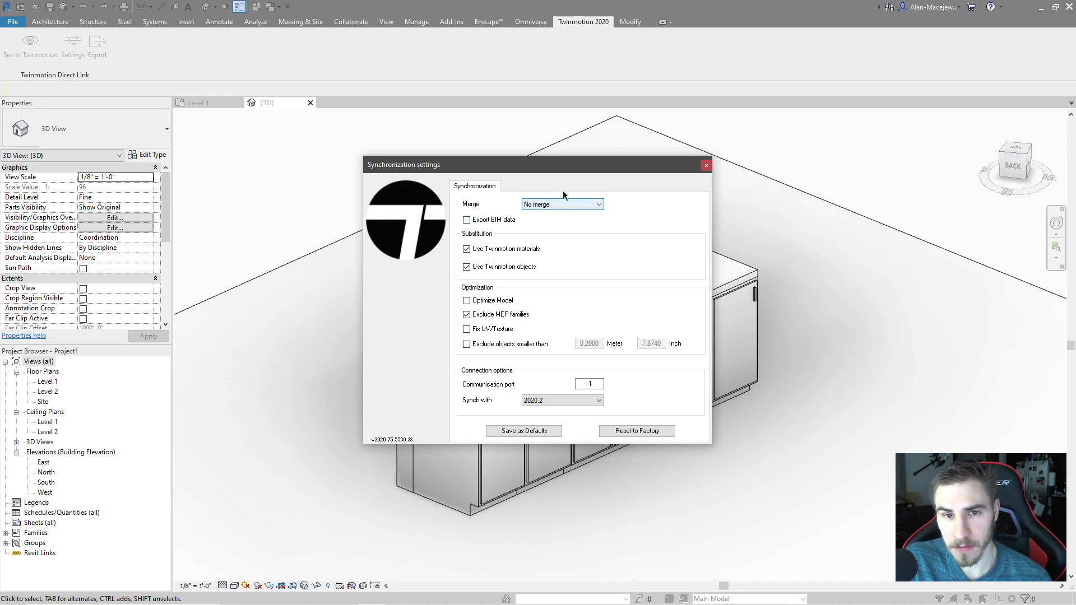
Close the settings, select and deselect the floor, then reopen synchronization settings
{"action": "left_click_drag", "start_coordinate": [583, 170], "coordinate": [481, 173]}
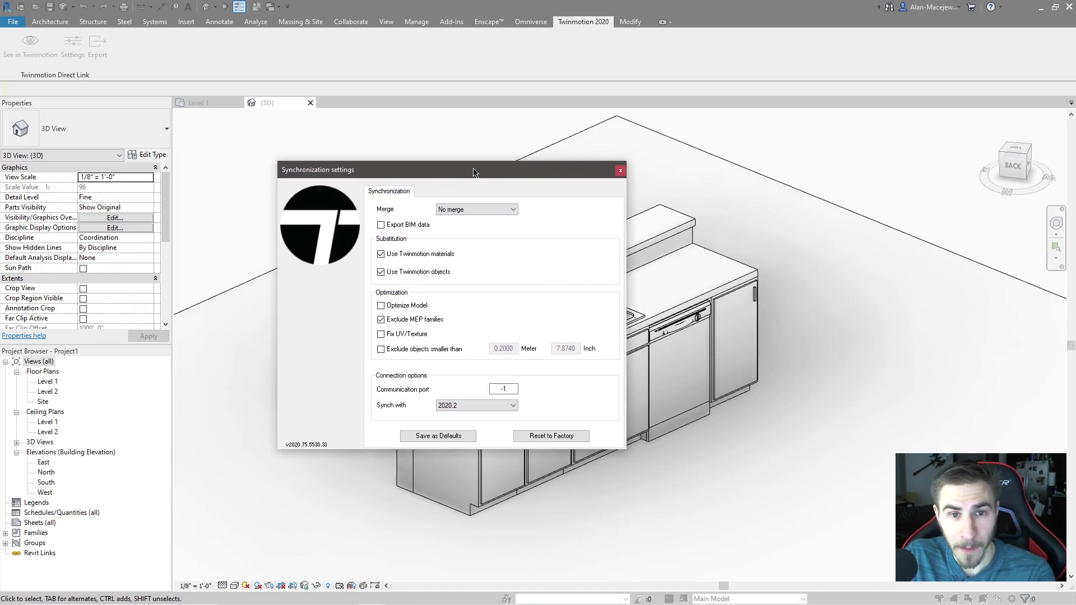
{"action": "left_click_drag", "start_coordinate": [487, 172], "coordinate": [556, 174]}
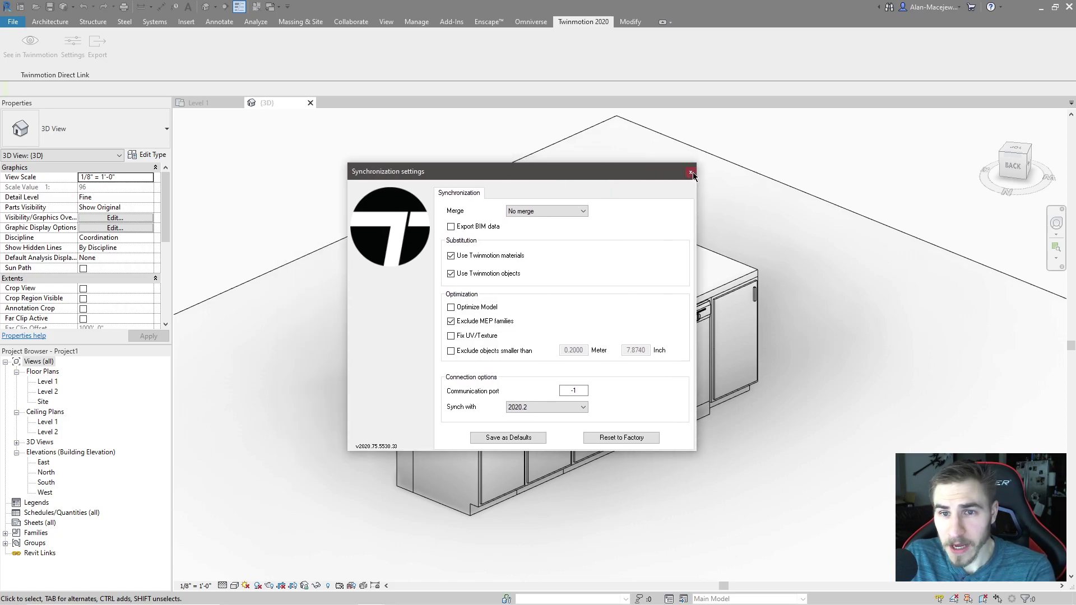
{"action": "left_click", "coordinate": [690, 174]}
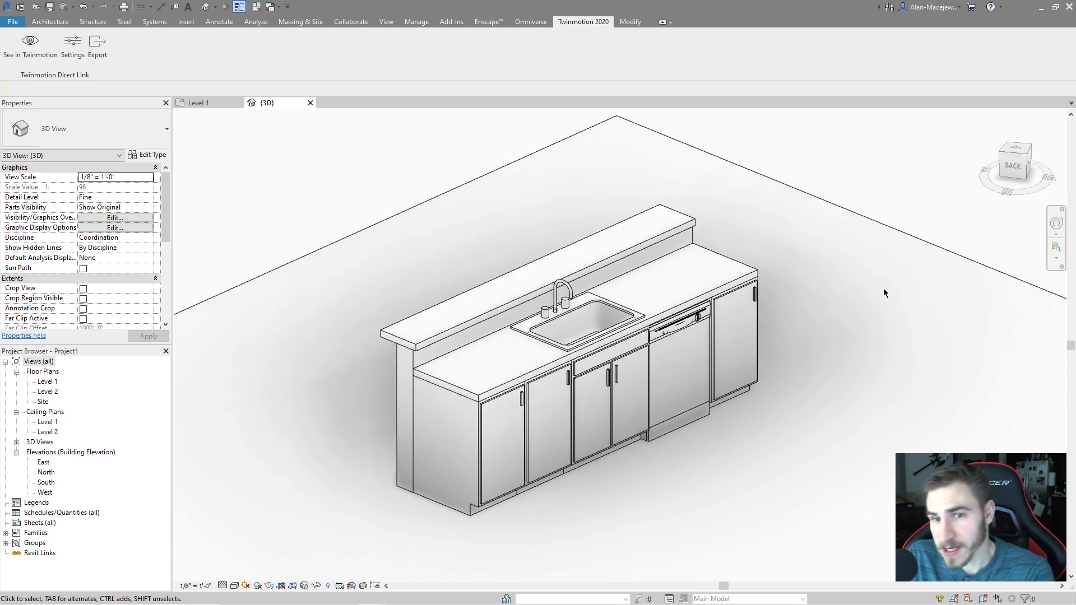
{"action": "left_click", "coordinate": [859, 215]}
{"action": "left_click", "coordinate": [874, 194]}
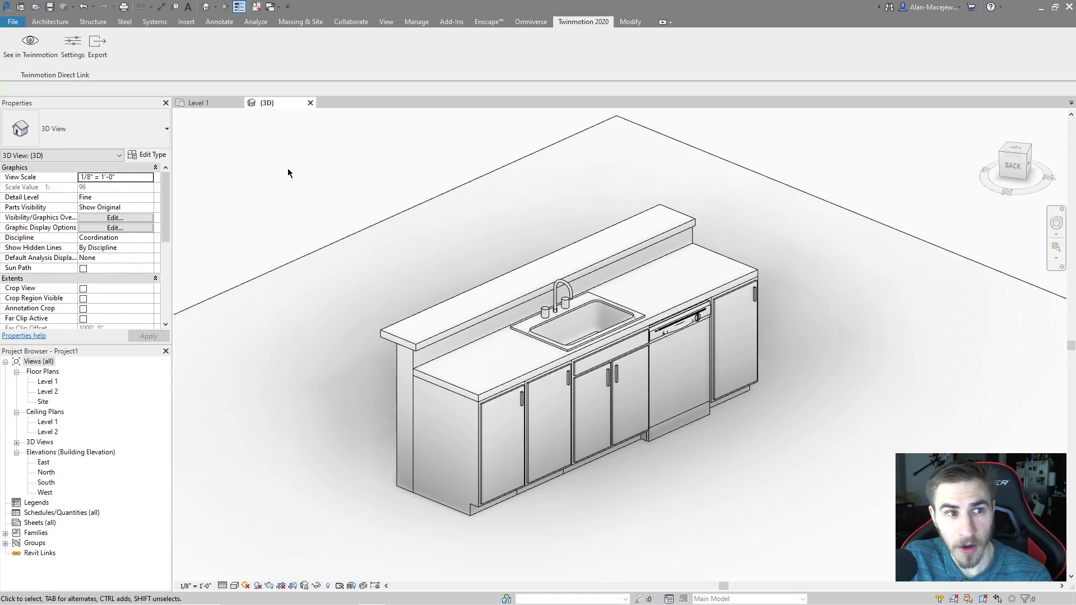
{"action": "left_click", "coordinate": [72, 47]}
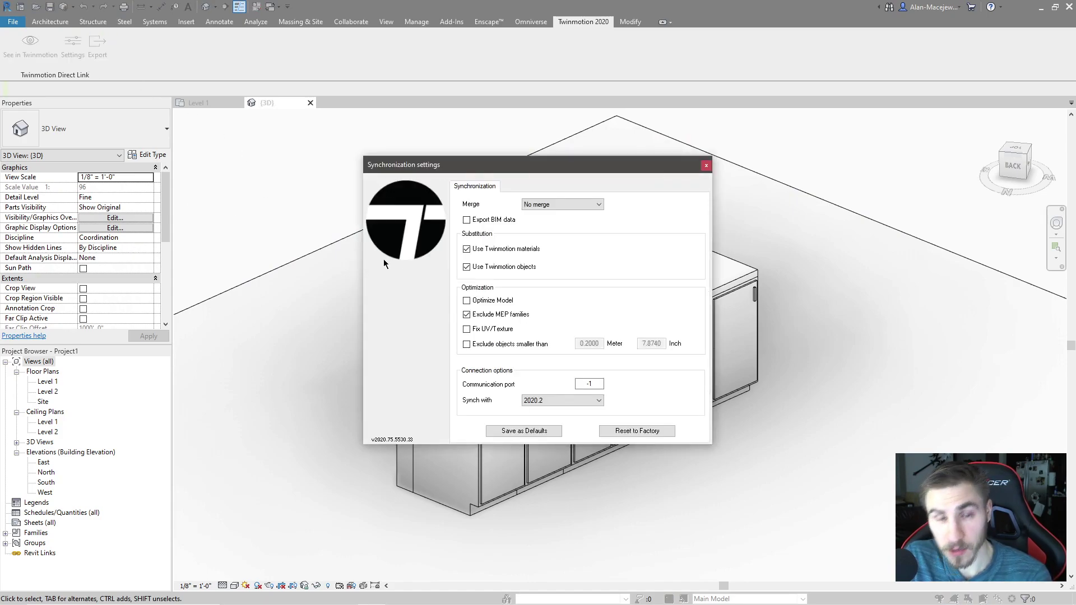
Try By family, then settle the Twinmotion sync merge mode on By material
{"action": "left_click", "coordinate": [554, 205]}
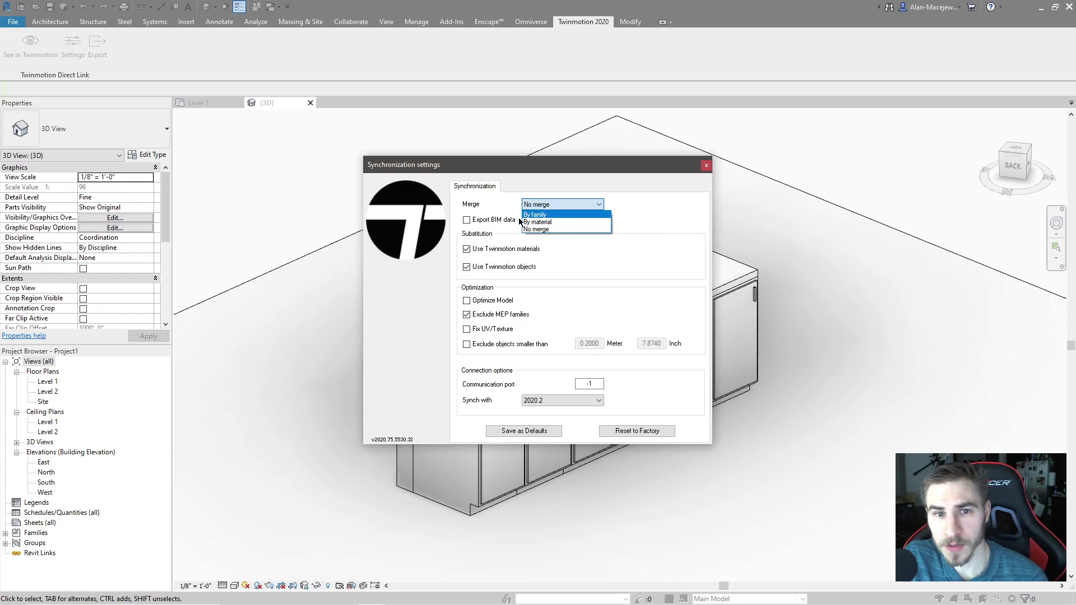
{"action": "left_click", "coordinate": [535, 214]}
{"action": "left_click_drag", "start_coordinate": [521, 171], "coordinate": [310, 176]}
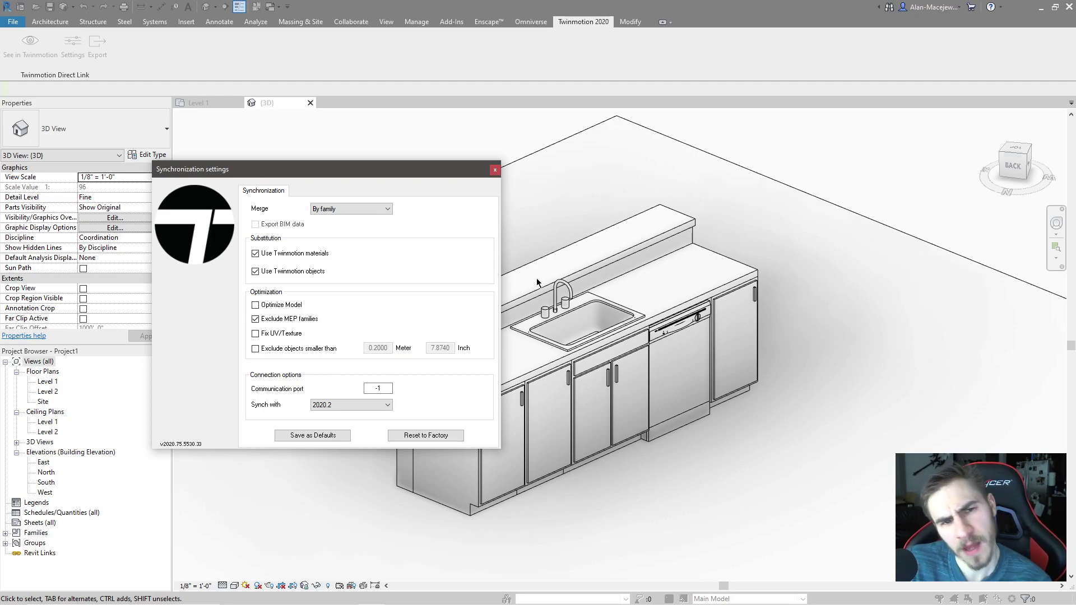
{"action": "left_click_drag", "start_coordinate": [361, 175], "coordinate": [453, 144]}
{"action": "left_click", "coordinate": [442, 177]}
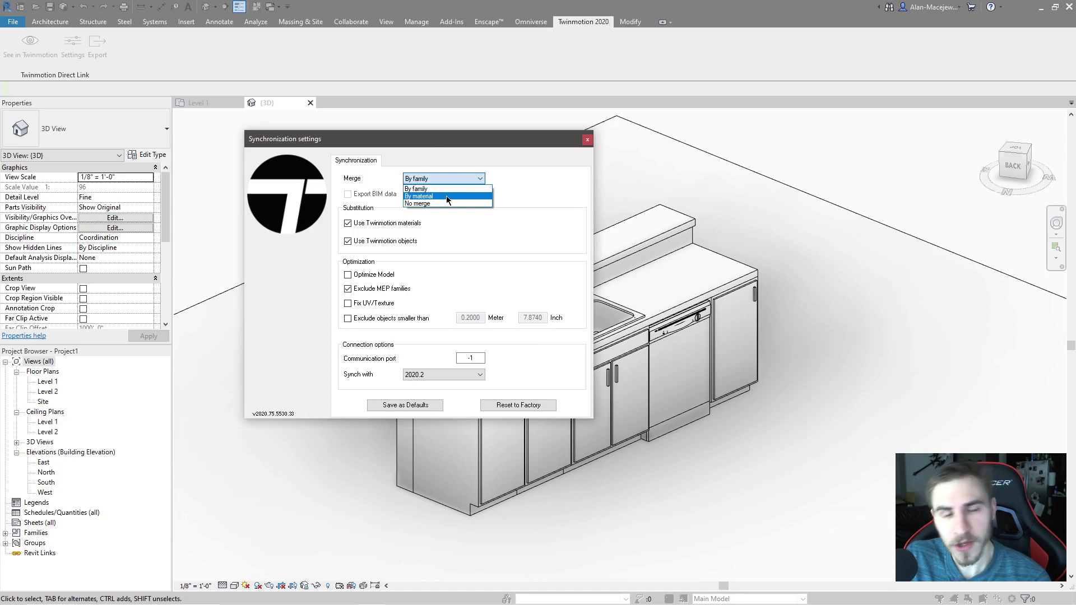
{"action": "left_click", "coordinate": [446, 196]}
{"action": "left_click_drag", "start_coordinate": [510, 142], "coordinate": [457, 152]}
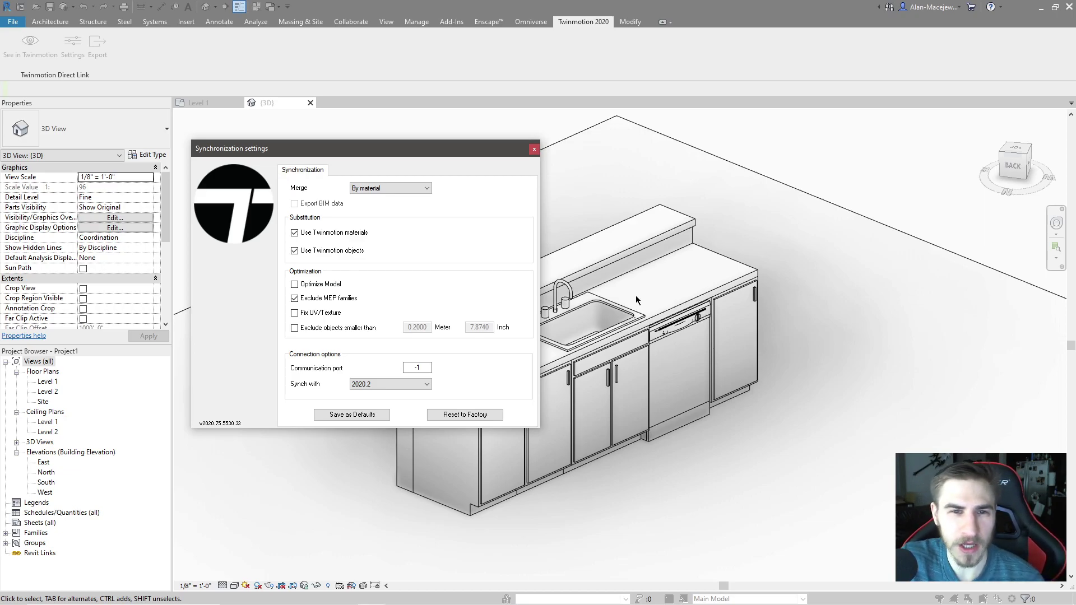
Set merging back to No merge and link the kitchen into a new Twinmotion project
{"action": "left_click", "coordinate": [374, 188]}
{"action": "left_click", "coordinate": [378, 213]}
{"action": "left_click", "coordinate": [534, 149]}
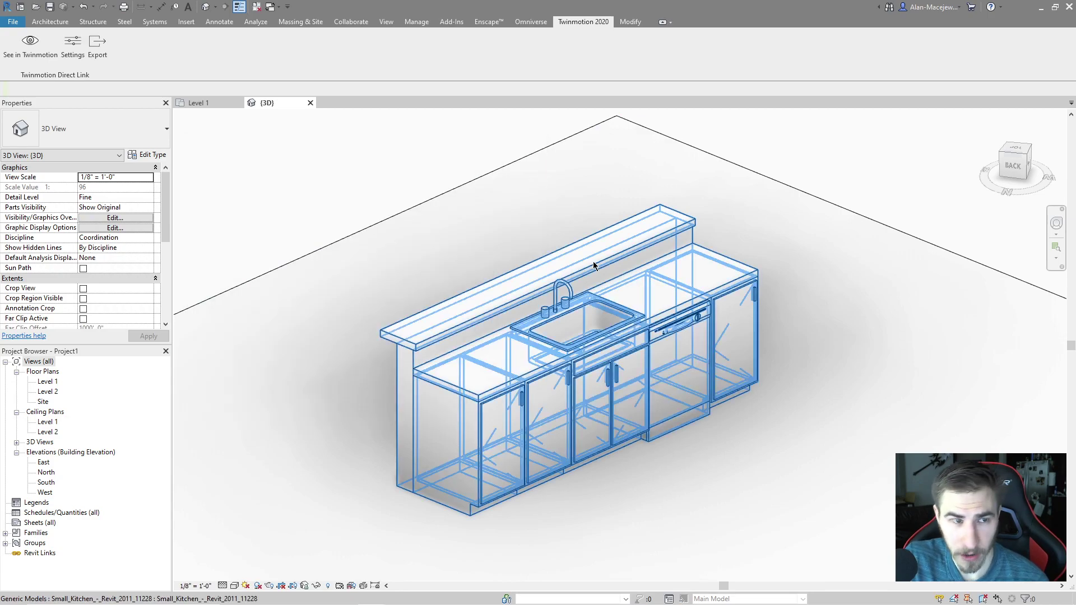
{"action": "left_click", "coordinate": [33, 53]}
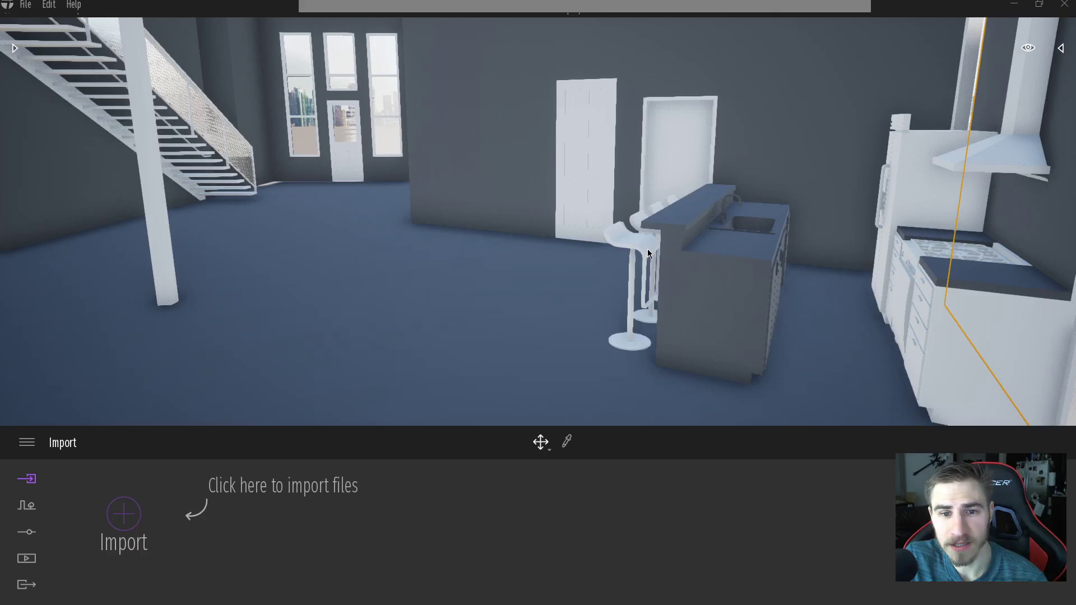
{"action": "left_click", "coordinate": [545, 311]}
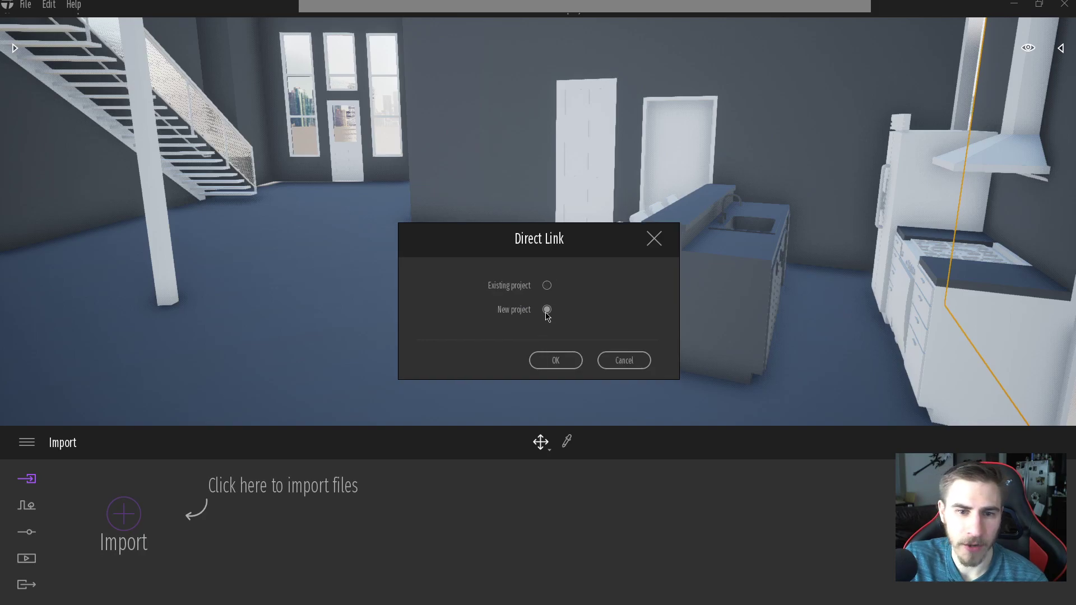
{"action": "left_click", "coordinate": [555, 361]}
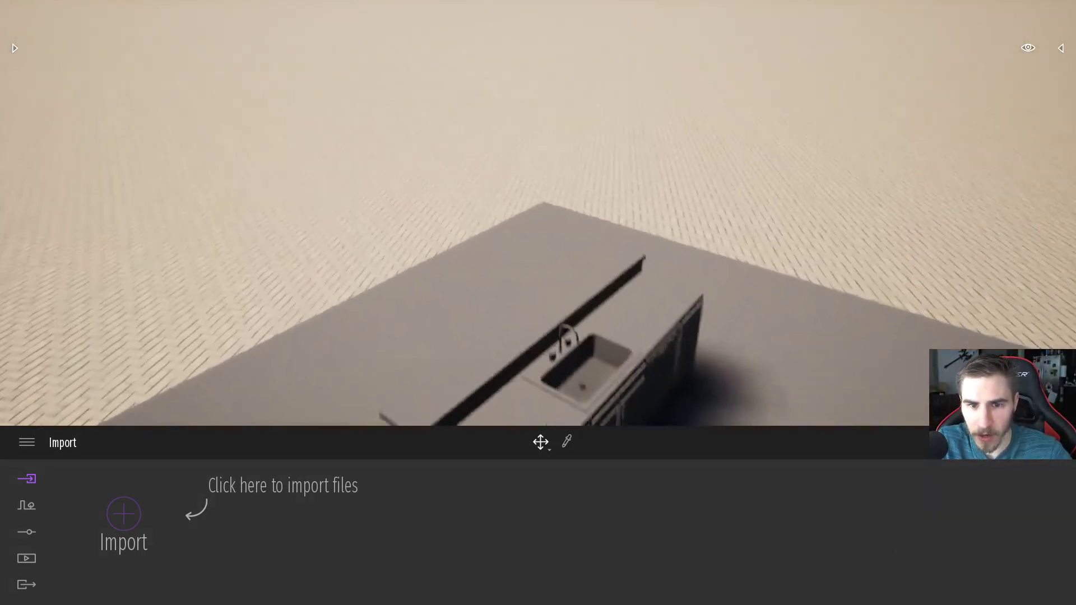
Check the navigation speed options and orbit around the kitchen island
{"action": "left_click", "coordinate": [1031, 51]}
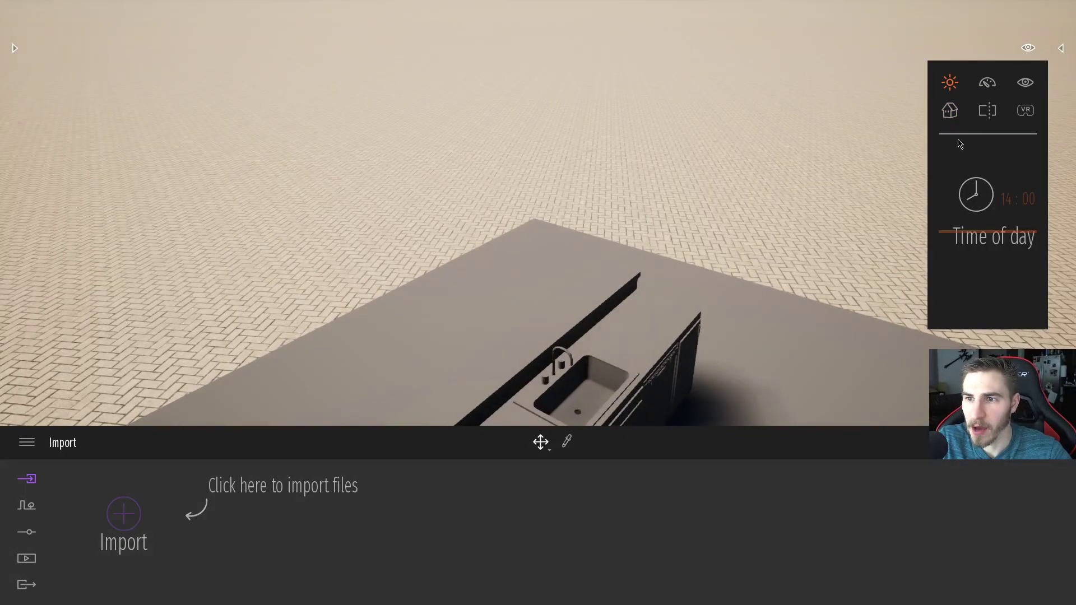
{"action": "left_click", "coordinate": [1023, 86]}
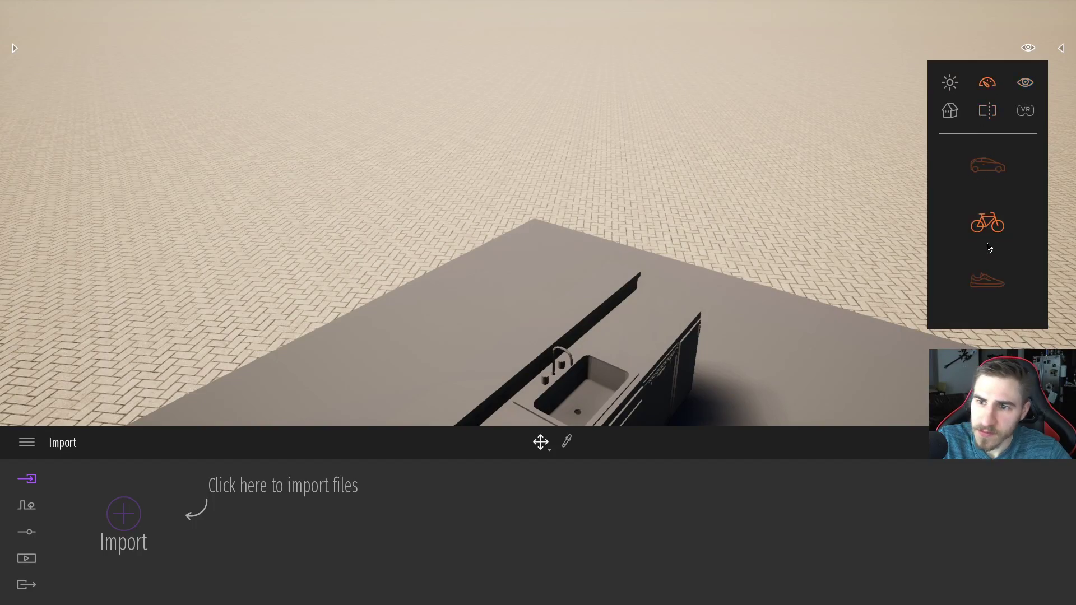
{"action": "left_click_drag", "start_coordinate": [871, 274], "coordinate": [784, 275]}
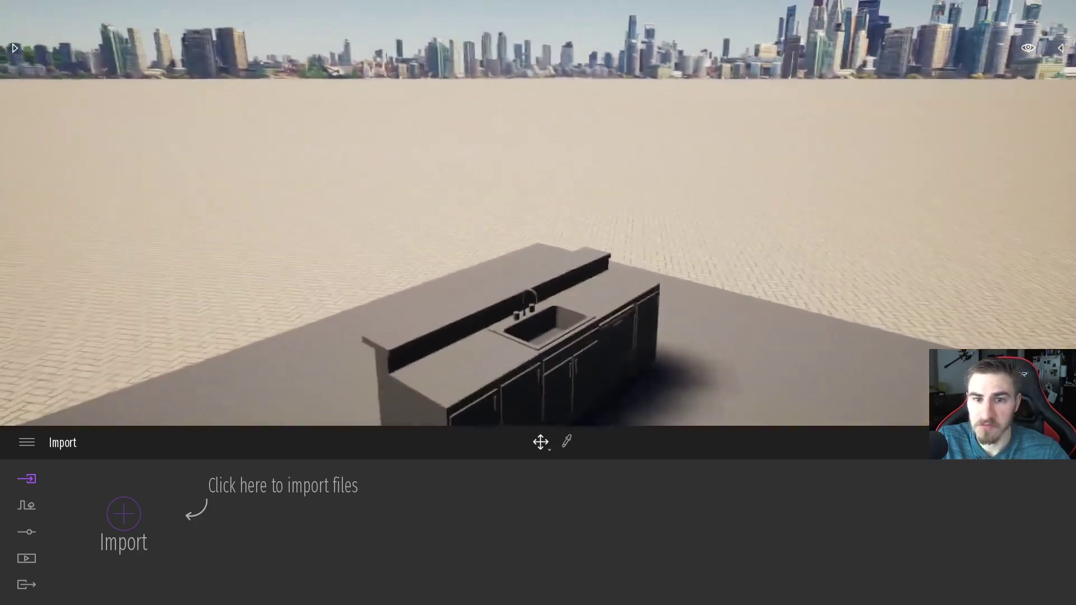
Turn the surrounding ground into Lake 02 water from the Water materials
{"action": "left_click", "coordinate": [1062, 47]}
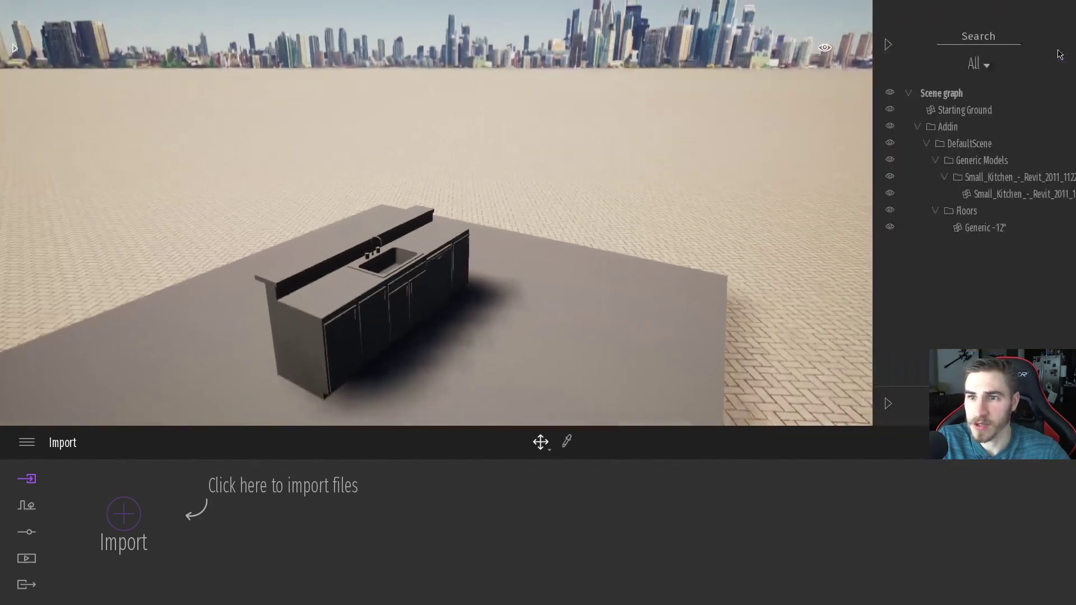
{"action": "left_click", "coordinate": [12, 50]}
{"action": "left_click", "coordinate": [60, 133]}
{"action": "scroll", "coordinate": [117, 318], "scroll_direction": "down", "scroll_amount": 3}
{"action": "scroll", "coordinate": [117, 318], "scroll_direction": "down", "scroll_amount": 6}
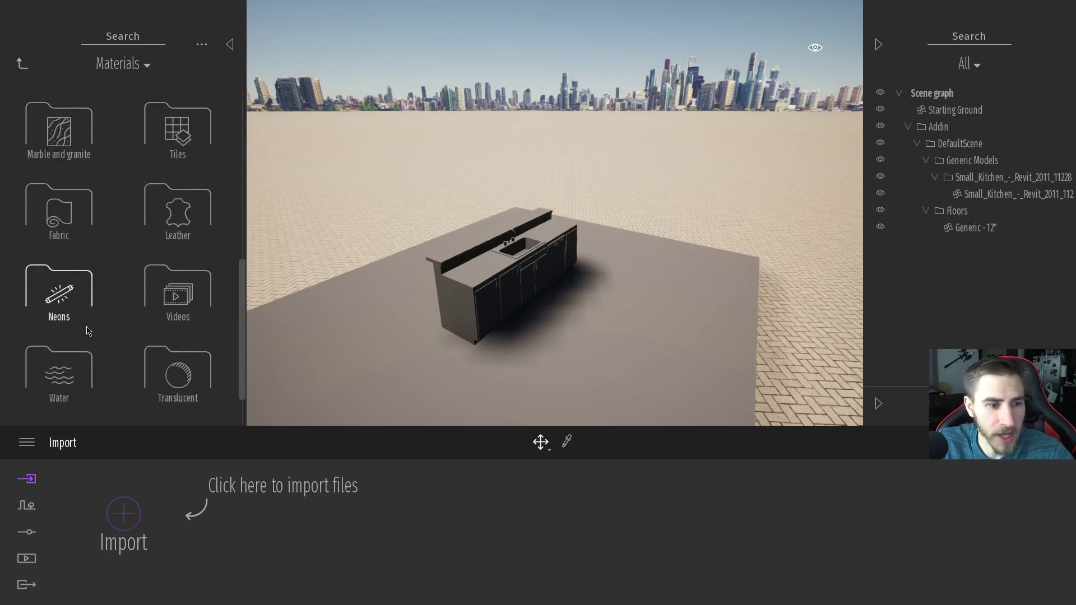
{"action": "left_click", "coordinate": [87, 336]}
{"action": "left_click_drag", "start_coordinate": [185, 279], "coordinate": [685, 217]}
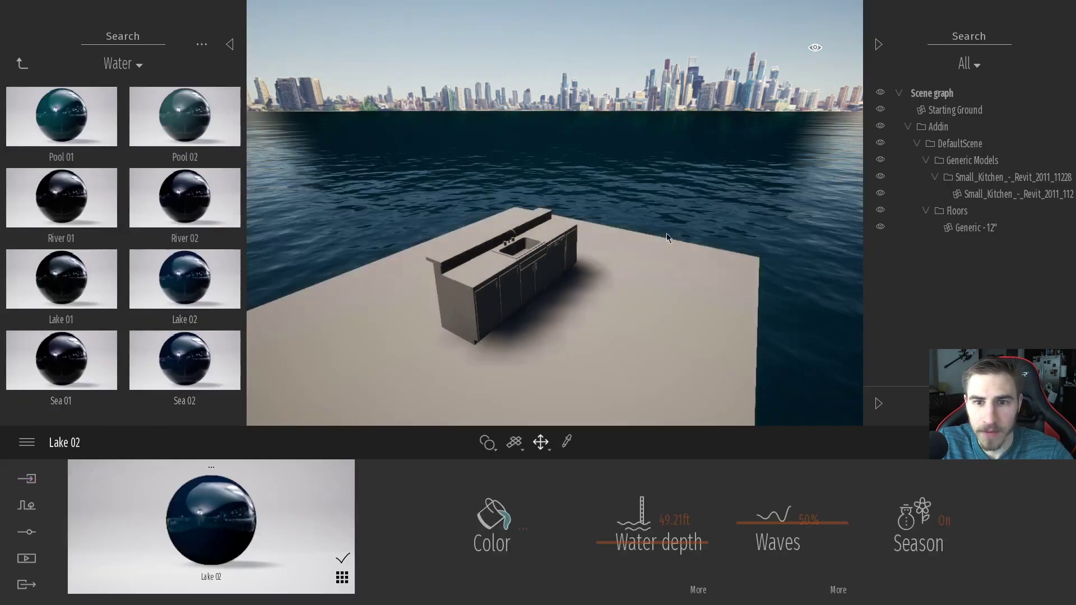
Apply Polished concrete 01 to the platform floor with a texture scale of 5.00
{"action": "scroll", "coordinate": [555, 213], "scroll_direction": "up", "scroll_amount": 5}
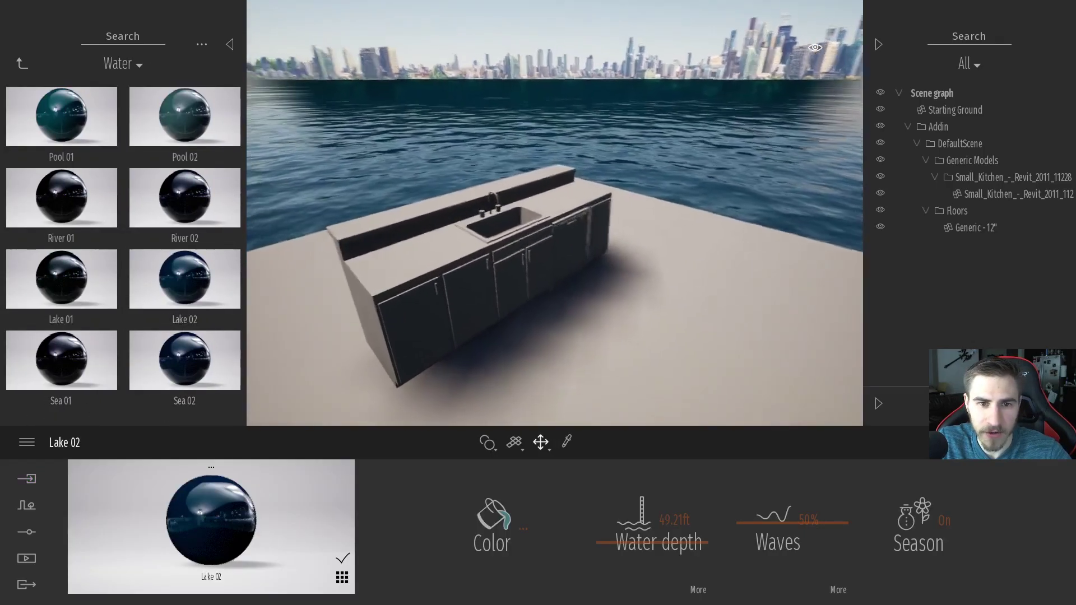
{"action": "scroll", "coordinate": [555, 225], "scroll_direction": "down", "scroll_amount": 5}
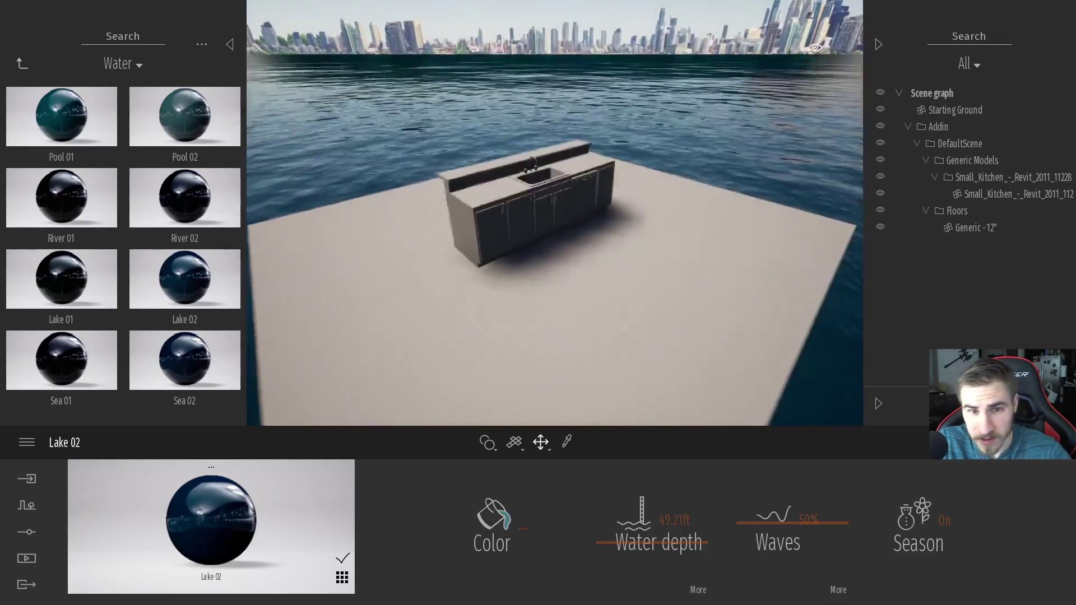
{"action": "left_click", "coordinate": [20, 63]}
{"action": "left_click", "coordinate": [59, 207]}
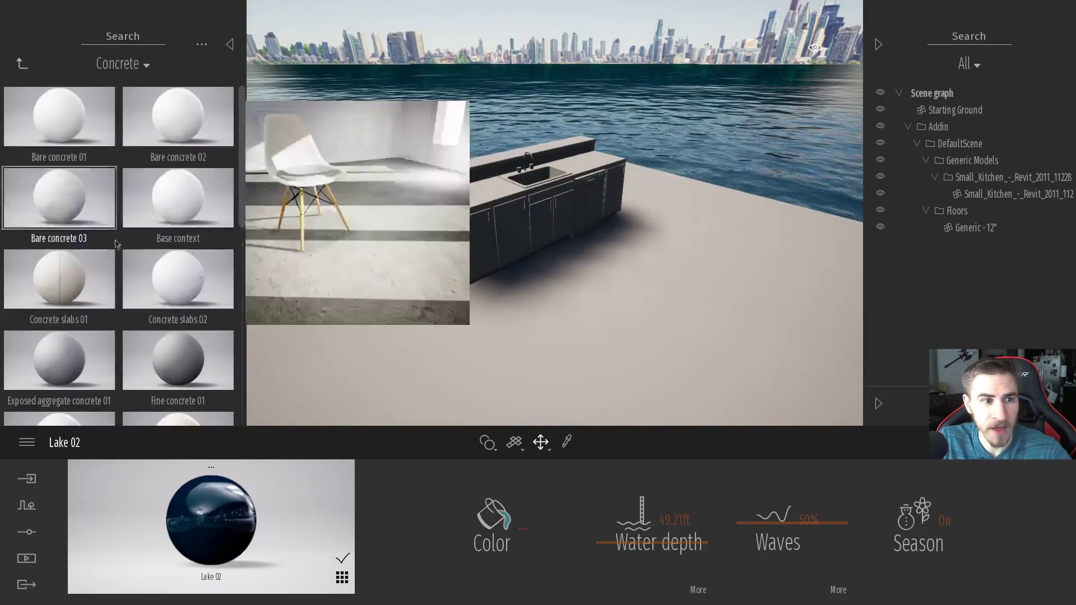
{"action": "scroll", "coordinate": [152, 292], "scroll_direction": "down", "scroll_amount": 3}
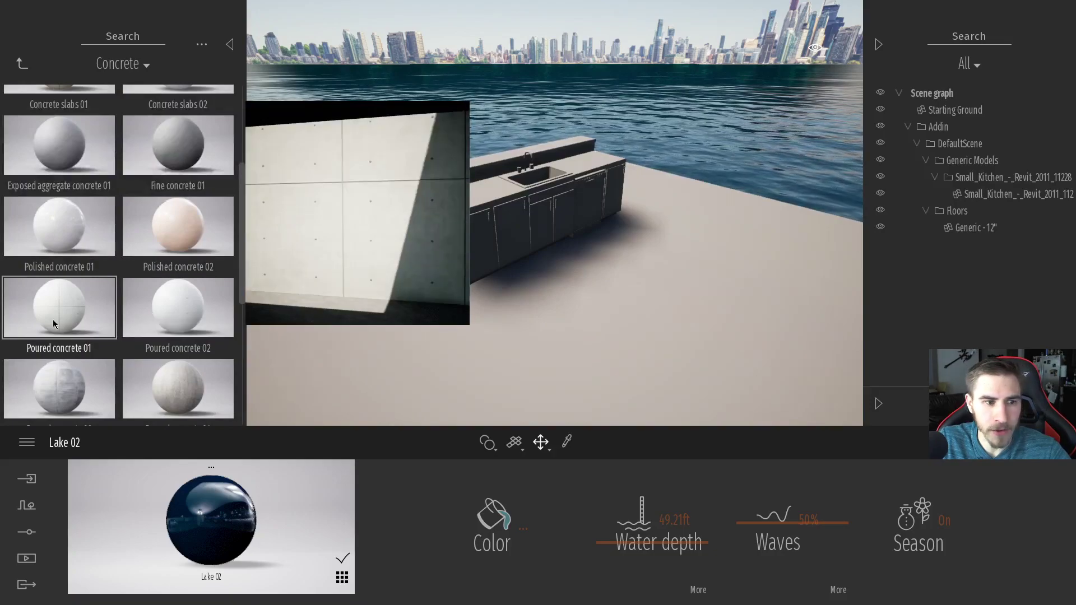
{"action": "scroll", "coordinate": [120, 193], "scroll_direction": "down", "scroll_amount": 1}
{"action": "left_click_drag", "start_coordinate": [120, 193], "coordinate": [487, 314]}
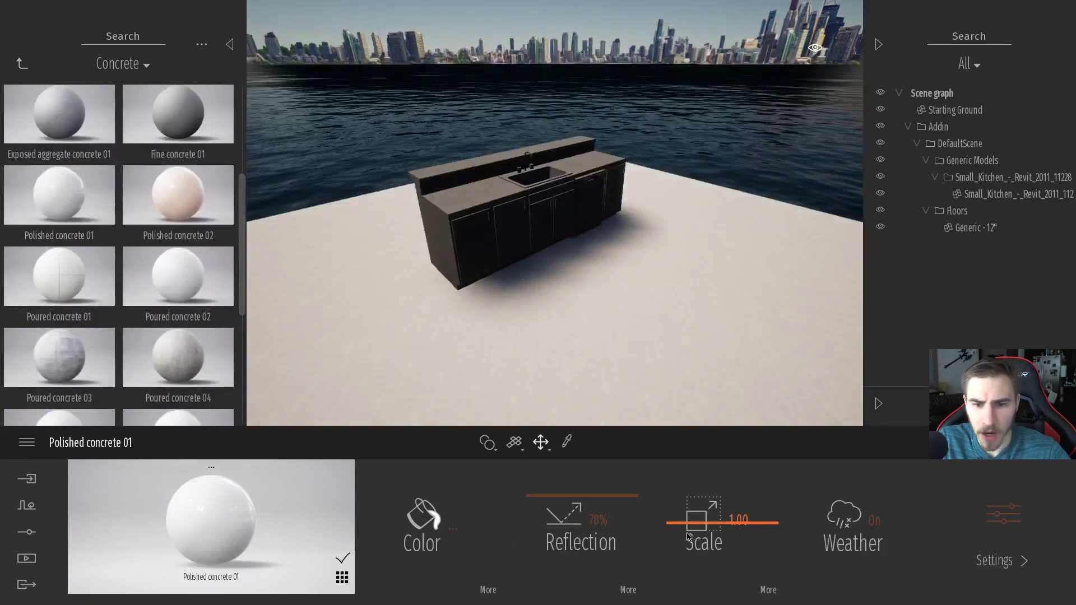
{"action": "left_click", "coordinate": [742, 517]}
{"action": "type", "text": "5"}
{"action": "key", "text": "Return"}
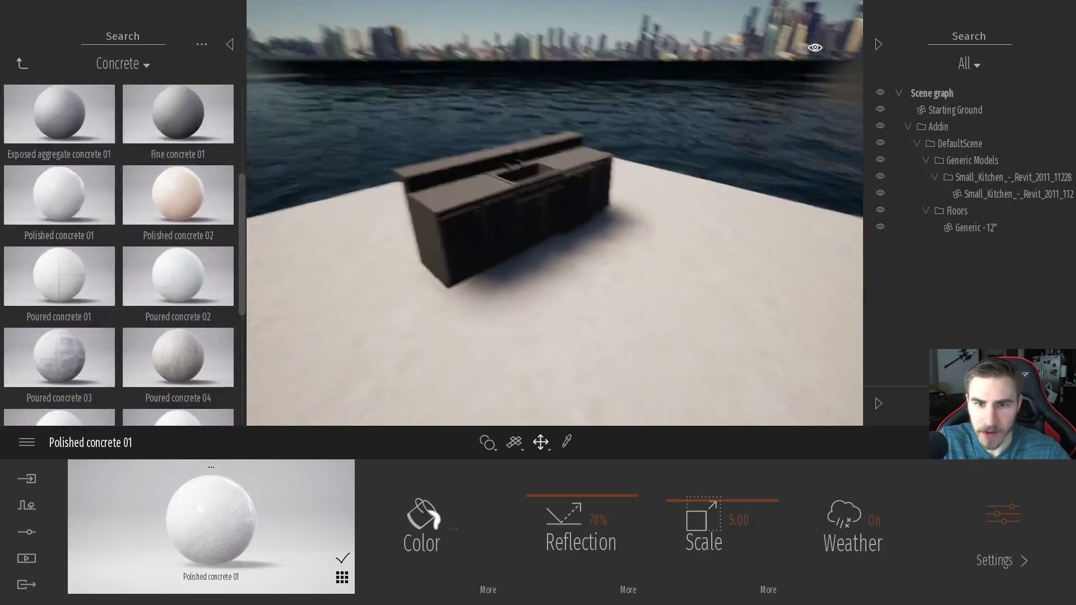
{"action": "right_click_drag", "start_coordinate": [762, 218], "coordinate": [761, 219]}
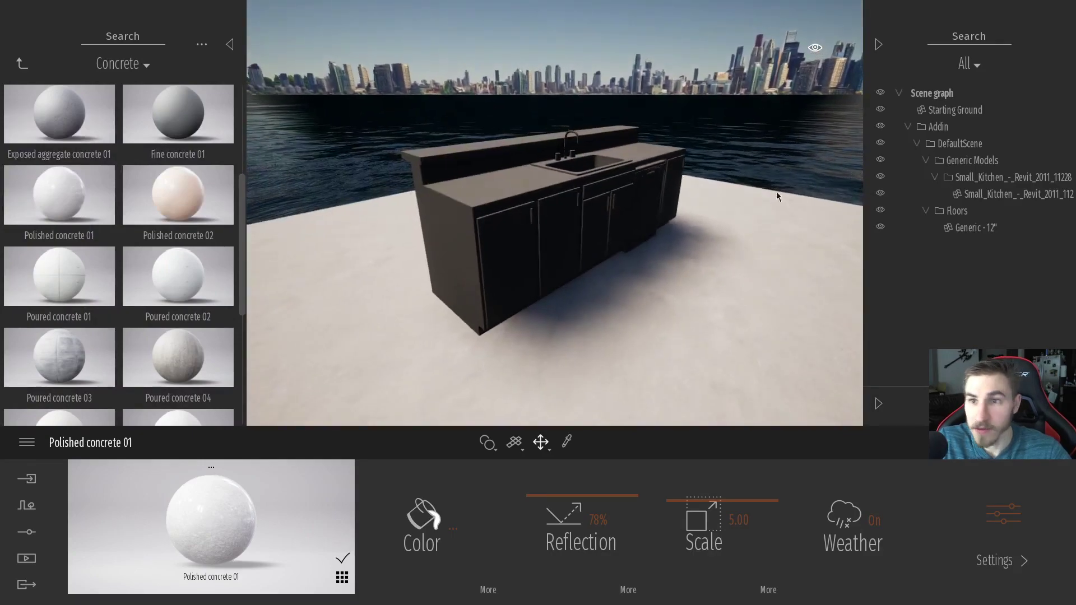
{"action": "left_click", "coordinate": [230, 45]}
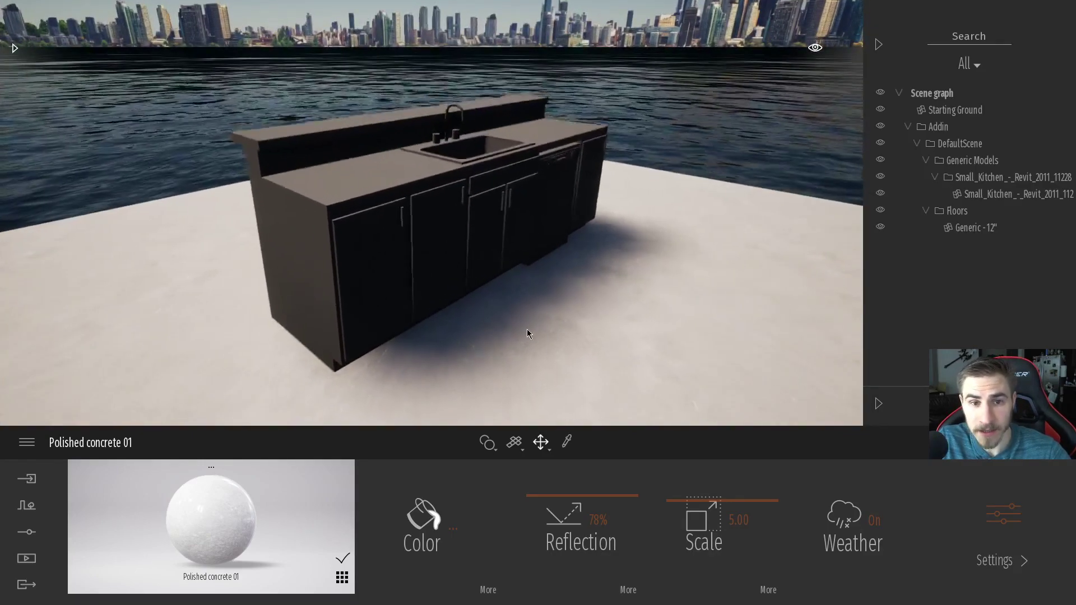
Orbit around the island, selecting the kitchen model and the floor slab in turn
{"action": "scroll", "coordinate": [535, 272], "scroll_direction": "up", "scroll_amount": 2}
{"action": "right_click_drag", "start_coordinate": [467, 293], "coordinate": [470, 297]}
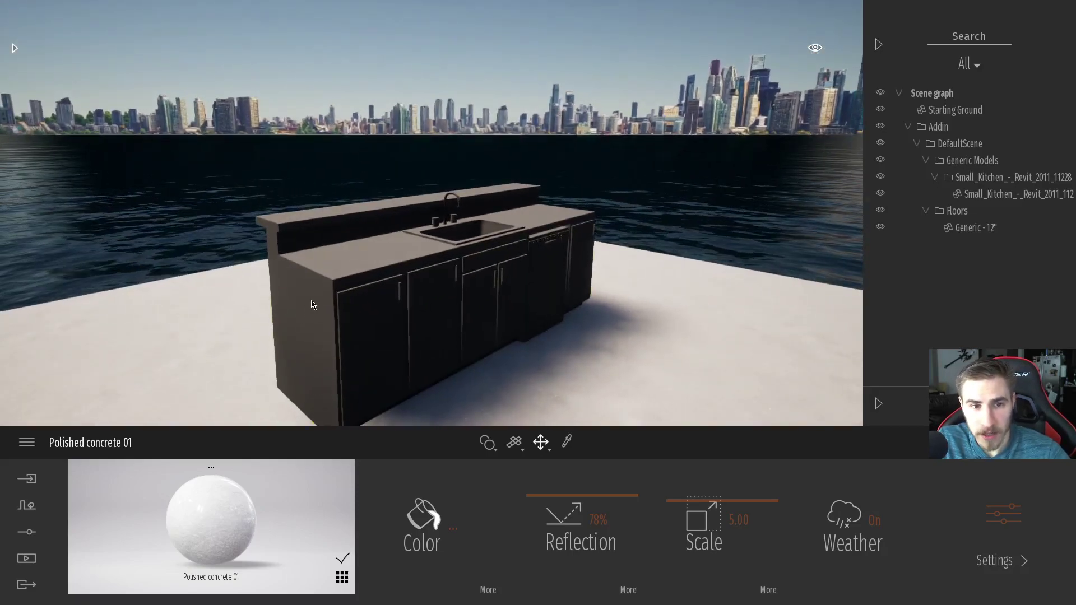
{"action": "left_click", "coordinate": [313, 305]}
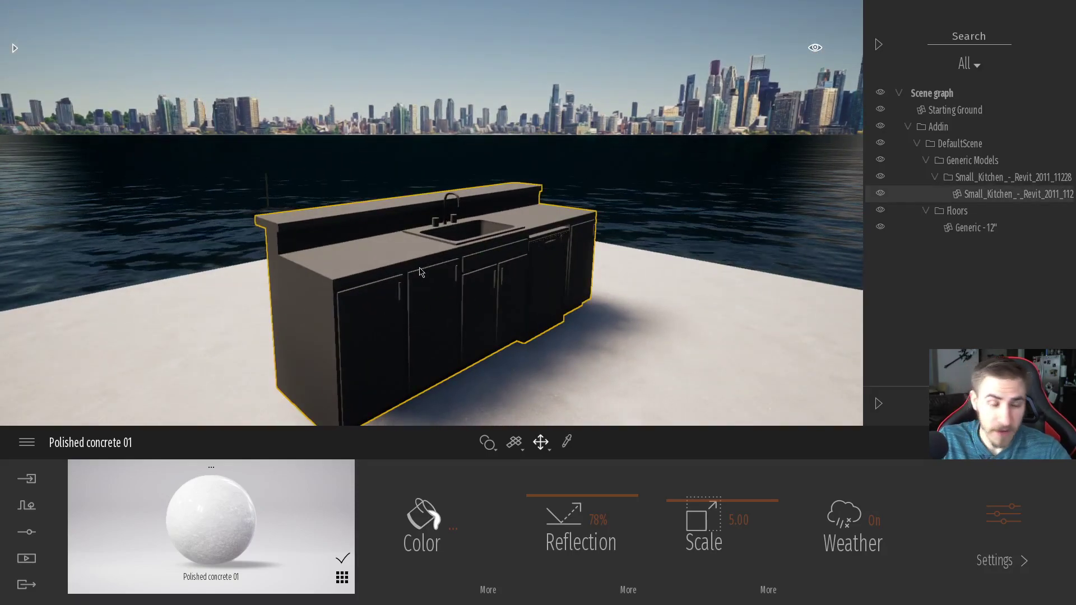
{"action": "right_click_drag", "start_coordinate": [430, 347], "coordinate": [224, 336]}
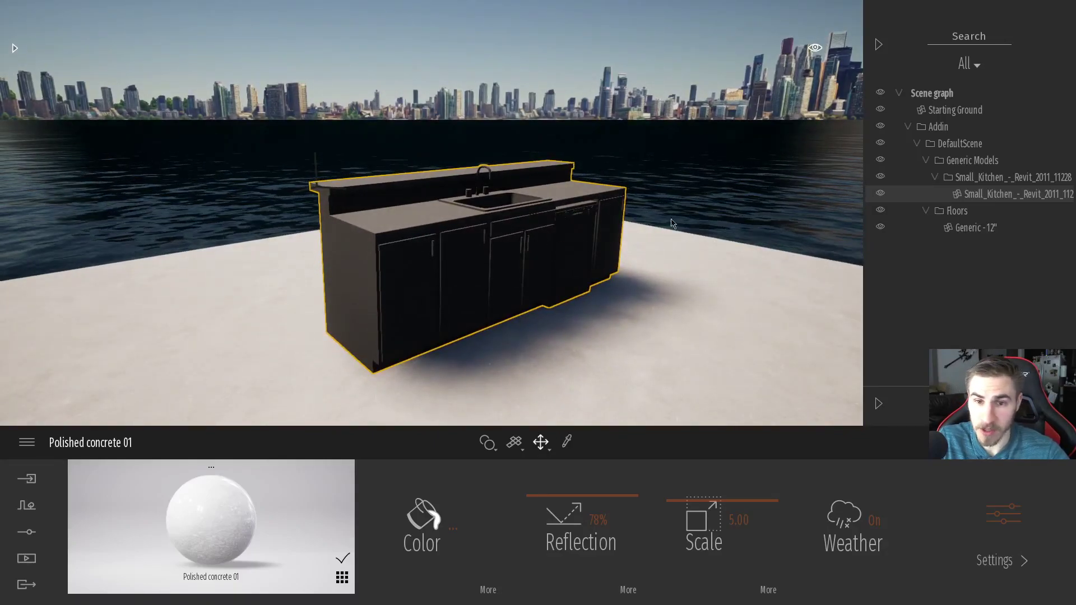
{"action": "left_click", "coordinate": [723, 328]}
{"action": "left_click", "coordinate": [404, 251]}
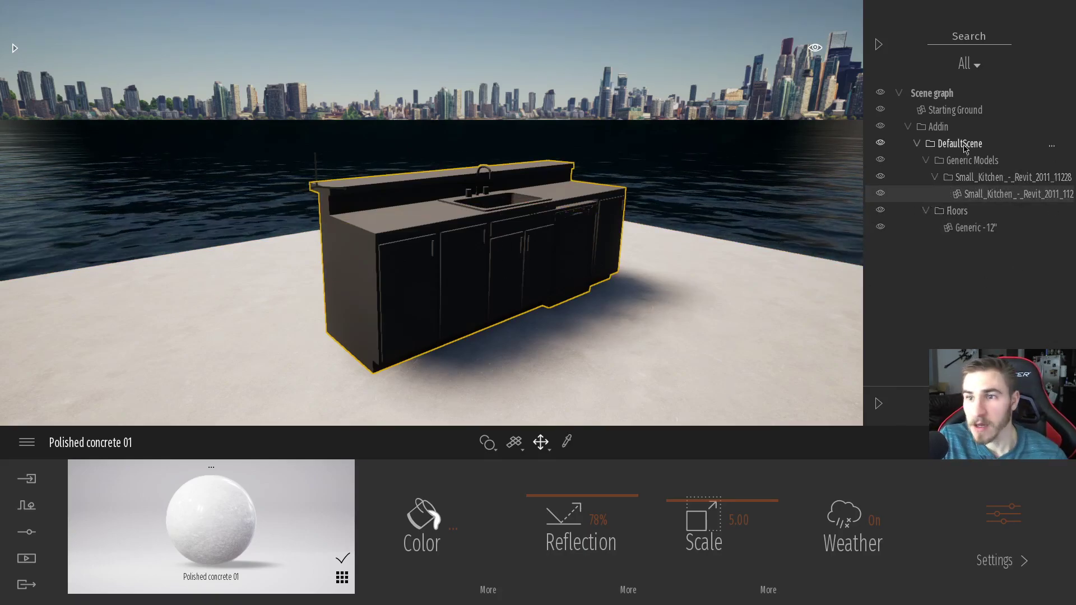
Inspect the Generic Models and Floors groups in the scene graph, leaving Floors collapsed
{"action": "left_click", "coordinate": [952, 162]}
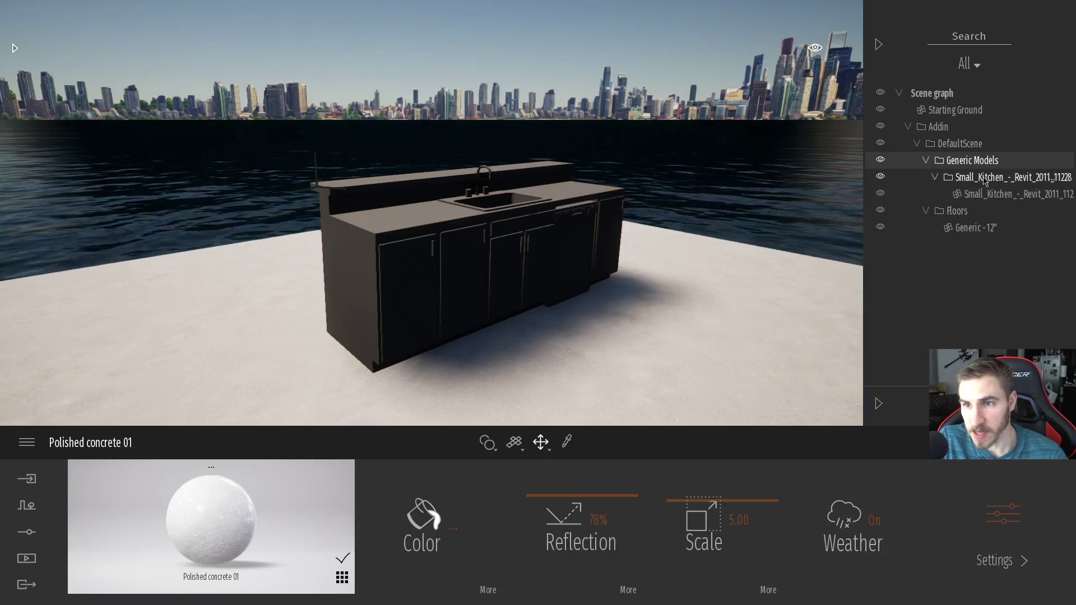
{"action": "left_click", "coordinate": [955, 211]}
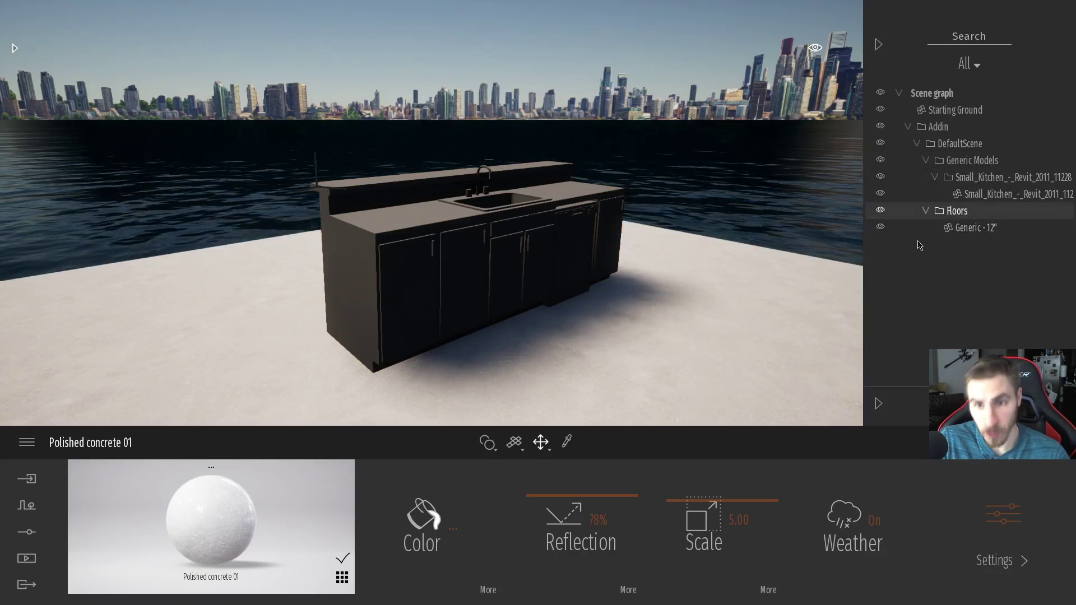
{"action": "left_click", "coordinate": [749, 311]}
{"action": "left_click", "coordinate": [925, 211]}
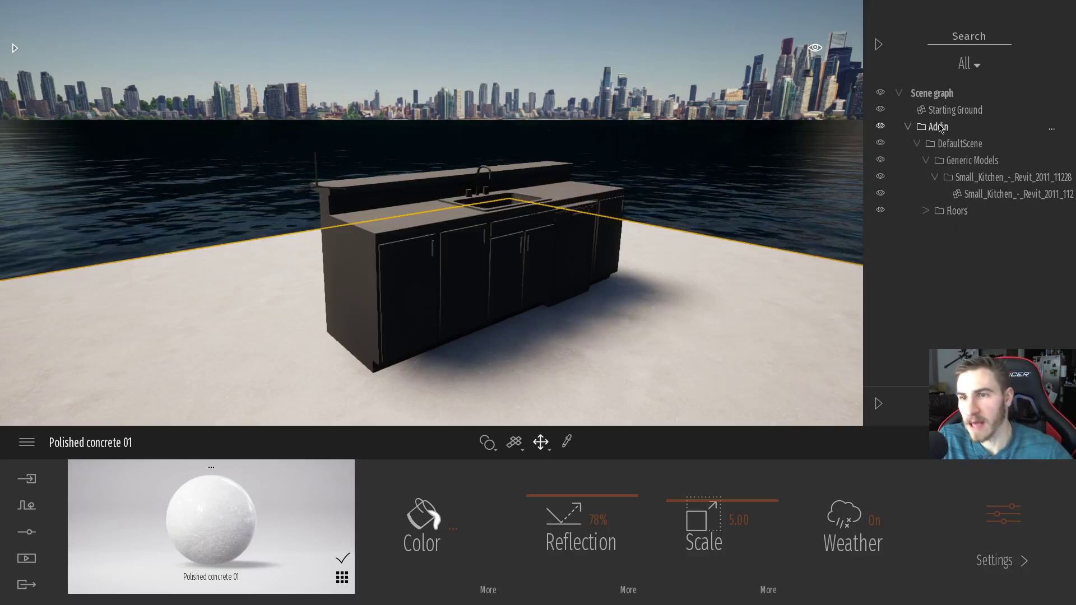
{"action": "left_click", "coordinate": [926, 211]}
{"action": "left_click", "coordinate": [986, 194]}
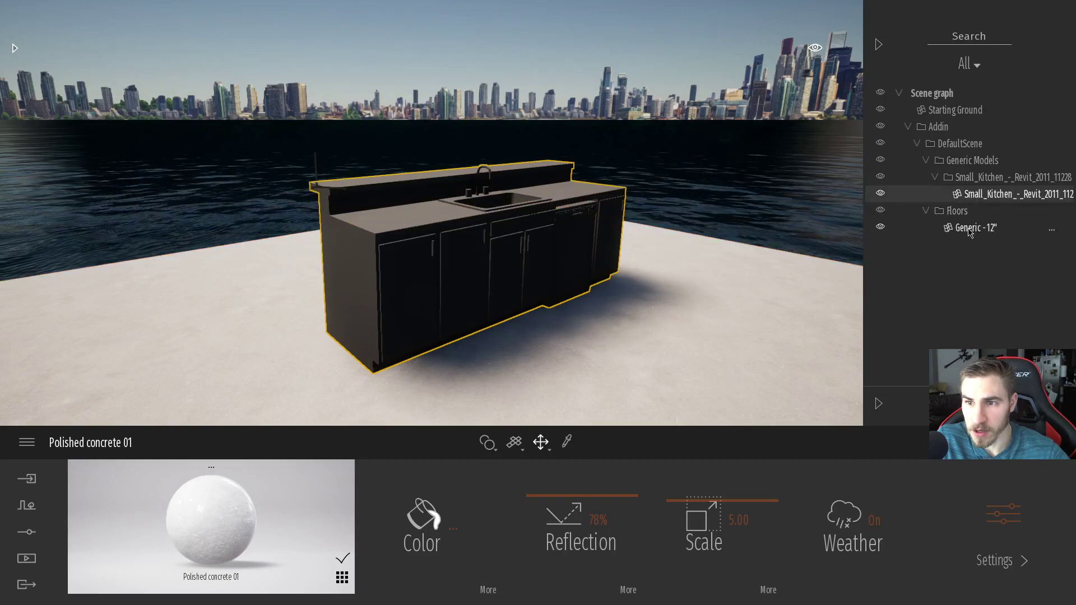
{"action": "left_click", "coordinate": [974, 228]}
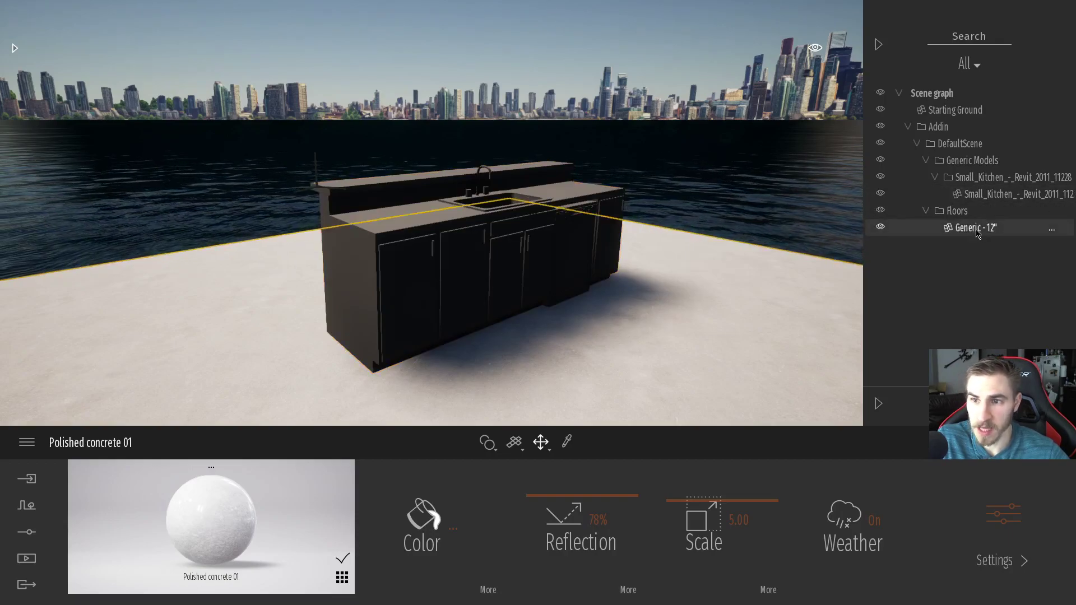
{"action": "left_click", "coordinate": [926, 211]}
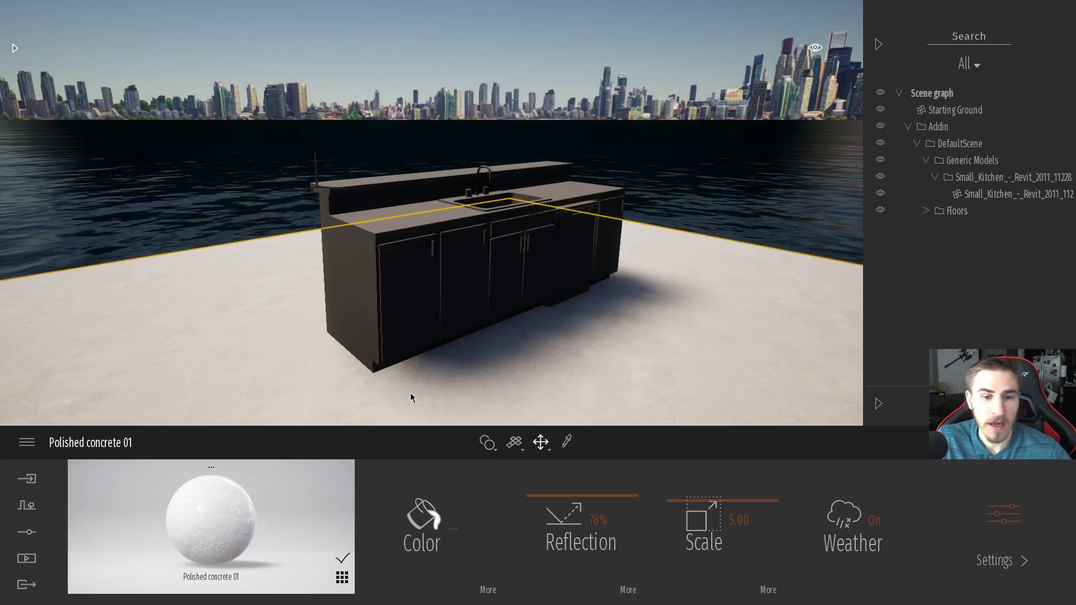
{"action": "mouse_move", "coordinate": [470, 305]}
{"action": "right_mouse_down"}
{"action": "mouse_move", "coordinate": [403, 298]}
{"action": "mouse_move", "coordinate": [468, 301]}
{"action": "right_mouse_up"}
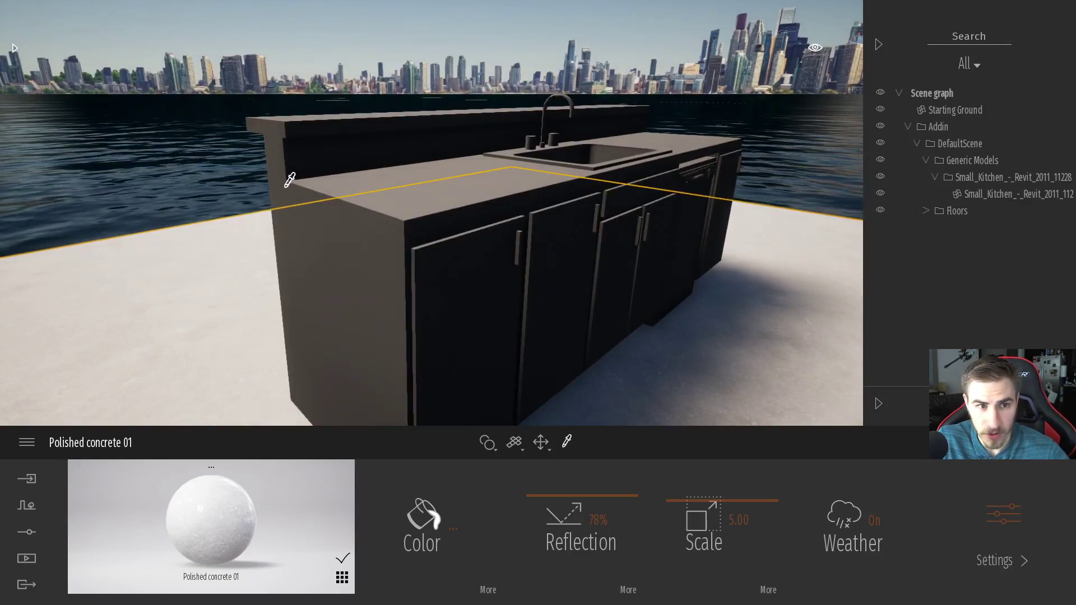
Sample the Wall, Countertop, Cabinets, Doors and Handles materials on the kitchen island
{"action": "left_click", "coordinate": [282, 157]}
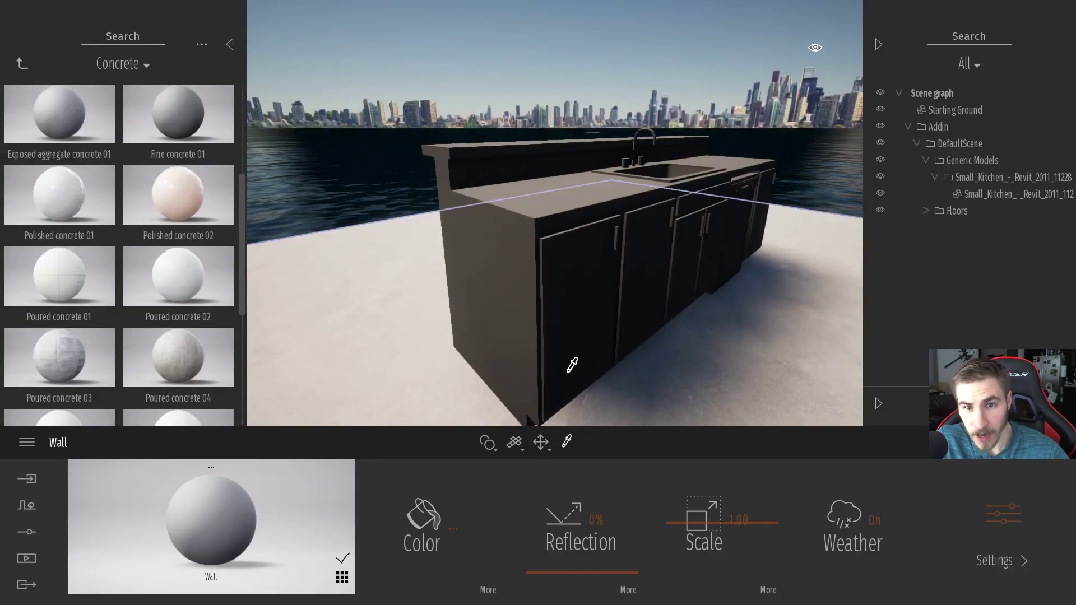
{"action": "left_click", "coordinate": [553, 194]}
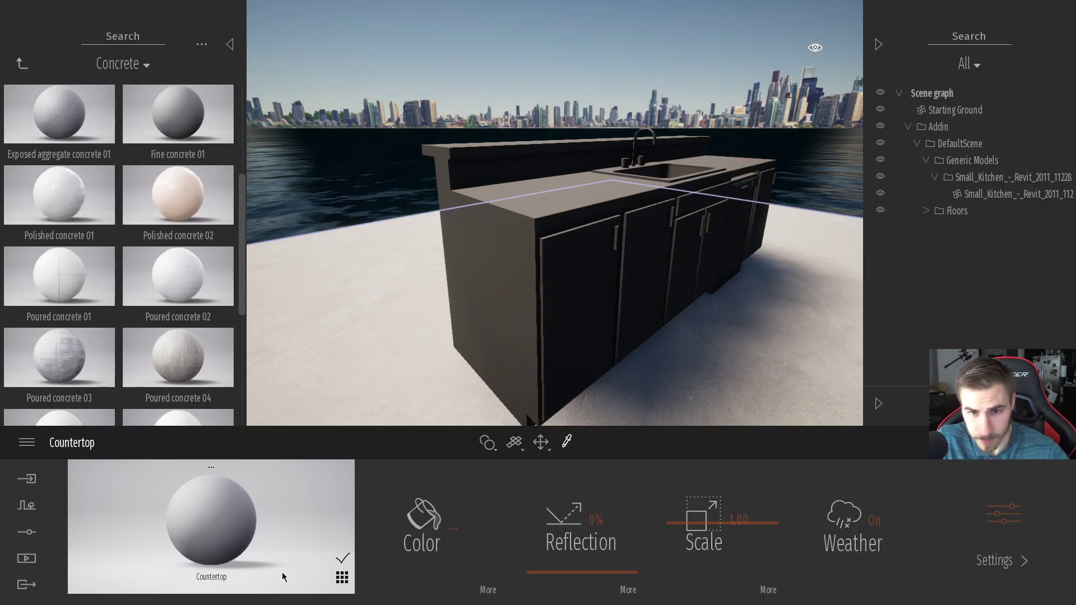
{"action": "left_click", "coordinate": [508, 284]}
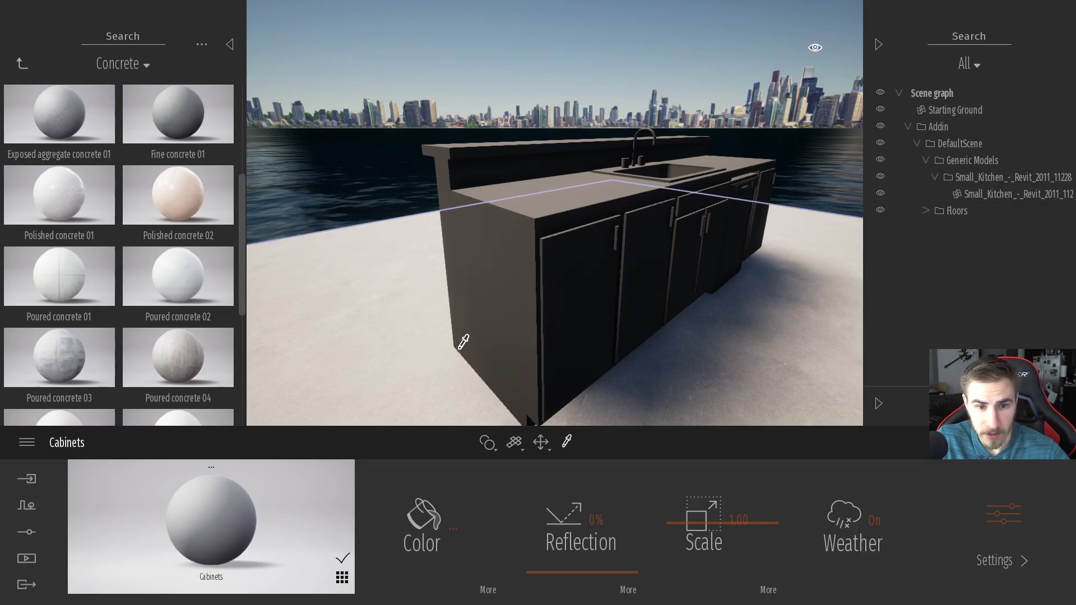
{"action": "left_click", "coordinate": [586, 289]}
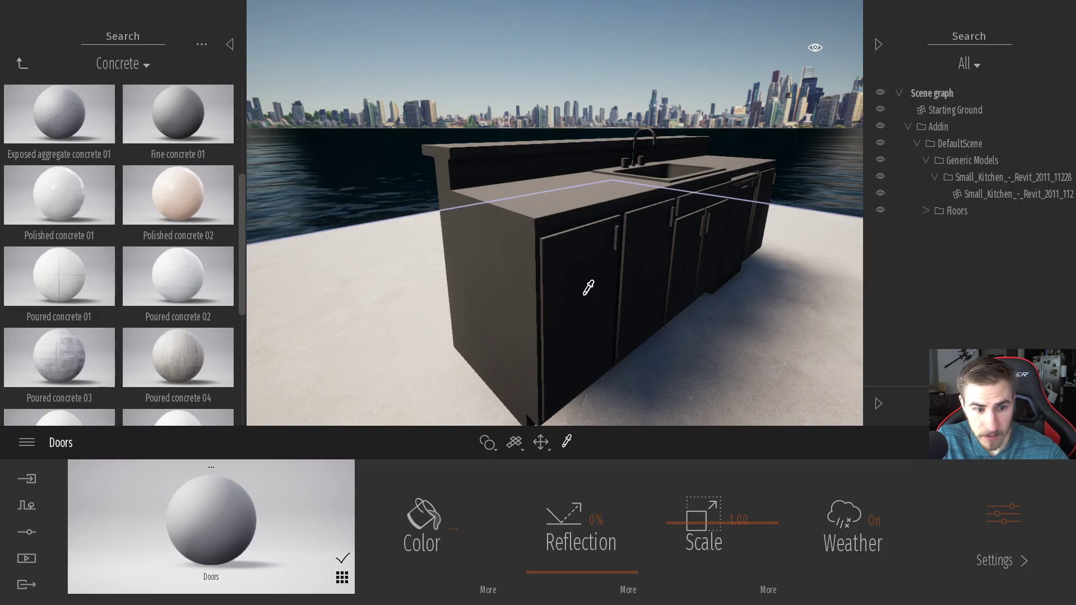
{"action": "left_click", "coordinate": [617, 236]}
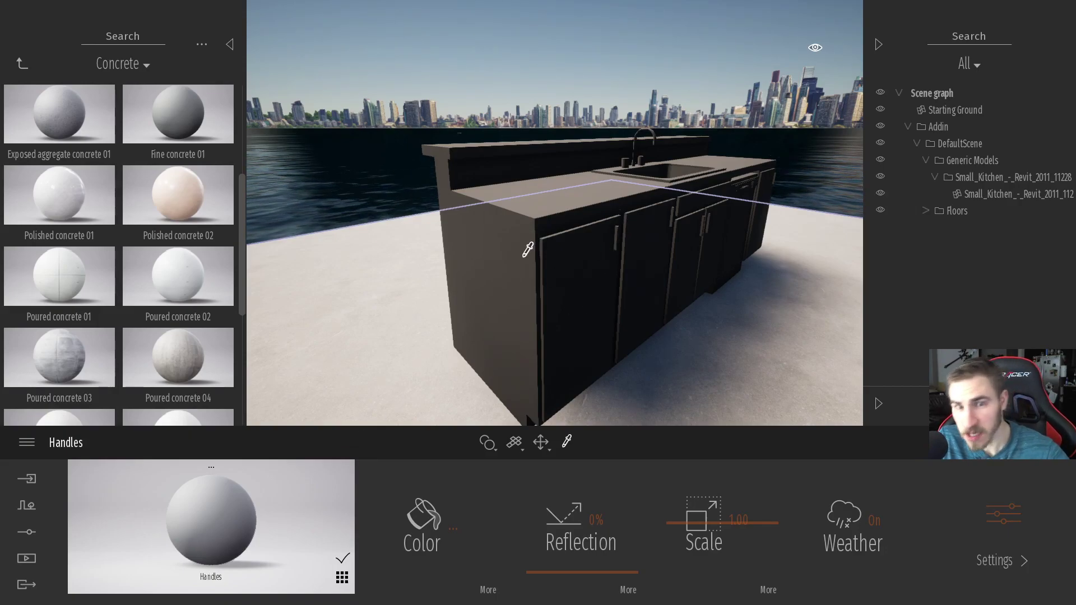
{"action": "right_click_drag", "start_coordinate": [485, 256], "coordinate": [485, 248]}
{"action": "right_click_drag", "start_coordinate": [549, 210], "coordinate": [549, 210]}
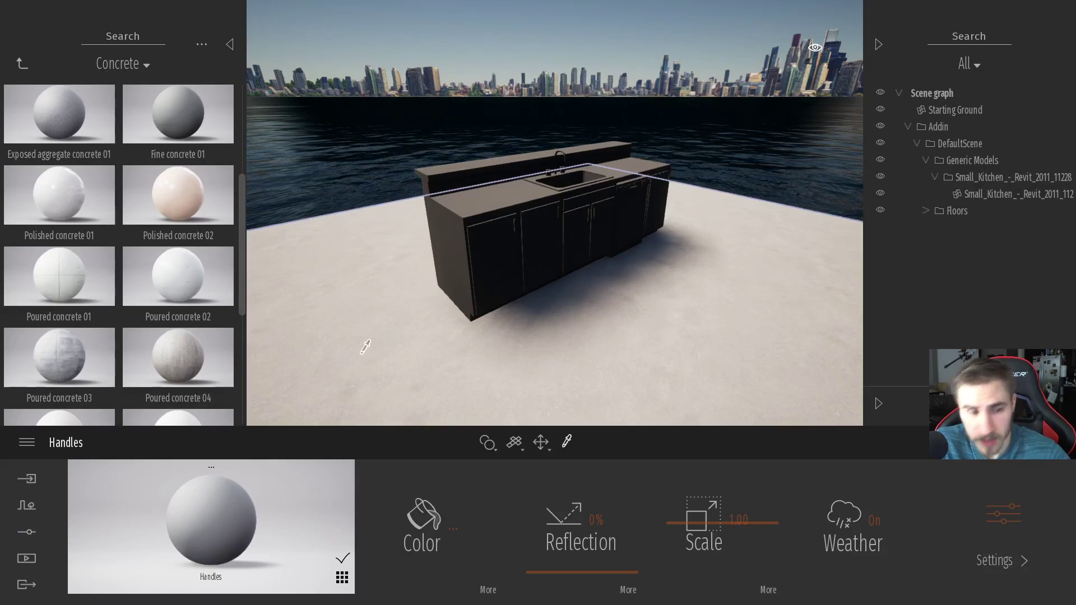
Change the time of day in the Location settings to shift the kitchen lighting
{"action": "left_click", "coordinate": [26, 531]}
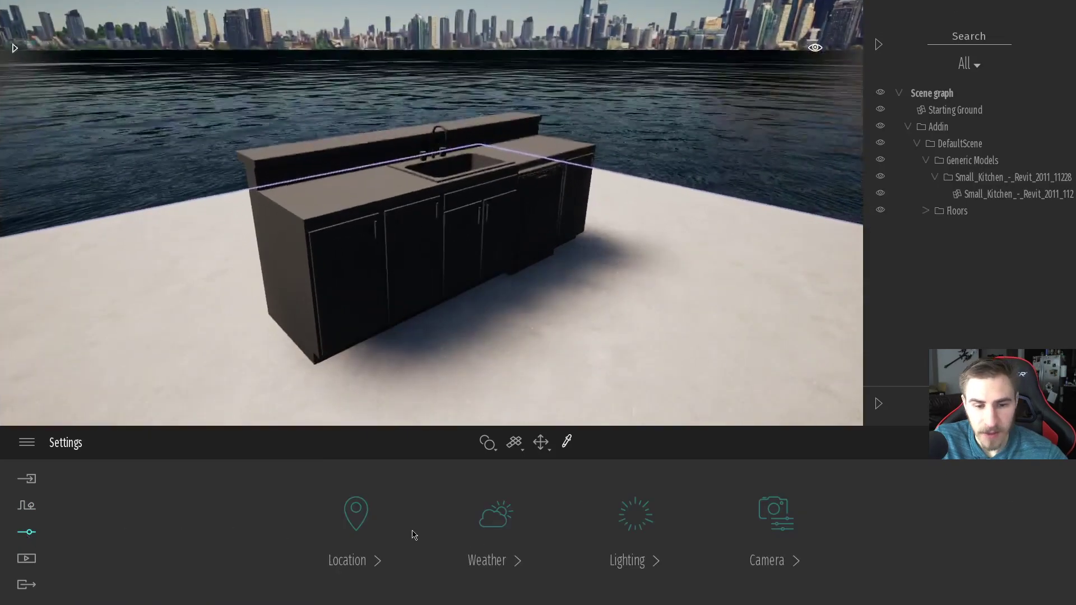
{"action": "left_click", "coordinate": [463, 516]}
{"action": "left_click", "coordinate": [66, 442]}
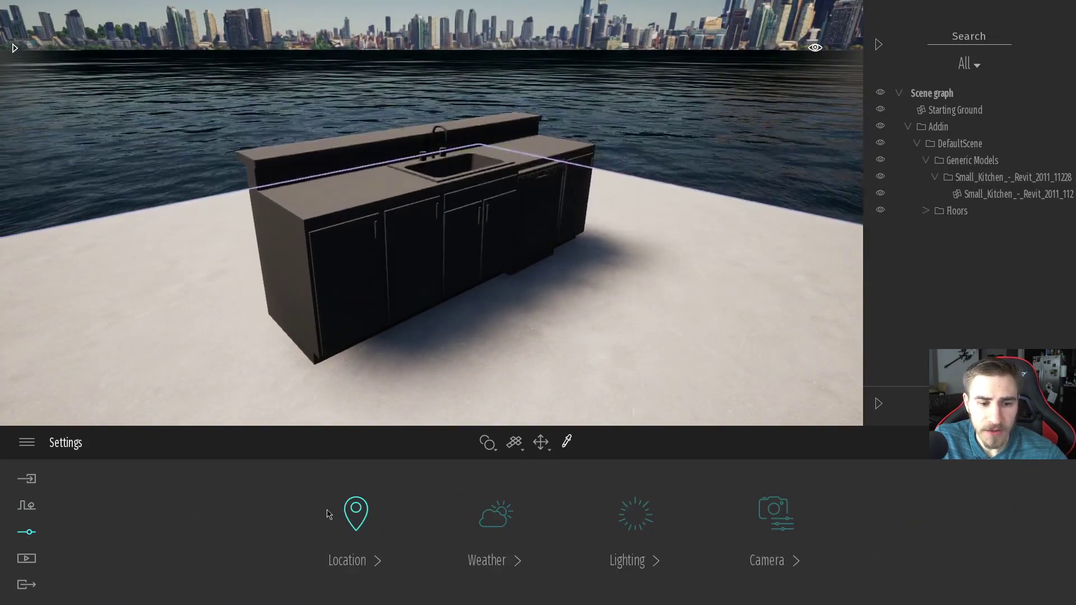
{"action": "left_click", "coordinate": [354, 513]}
{"action": "mouse_move", "coordinate": [595, 529]}
{"action": "left_mouse_down"}
{"action": "mouse_move", "coordinate": [616, 530]}
{"action": "mouse_move", "coordinate": [589, 530]}
{"action": "mouse_move", "coordinate": [588, 569]}
{"action": "mouse_move", "coordinate": [589, 524]}
{"action": "left_mouse_up"}
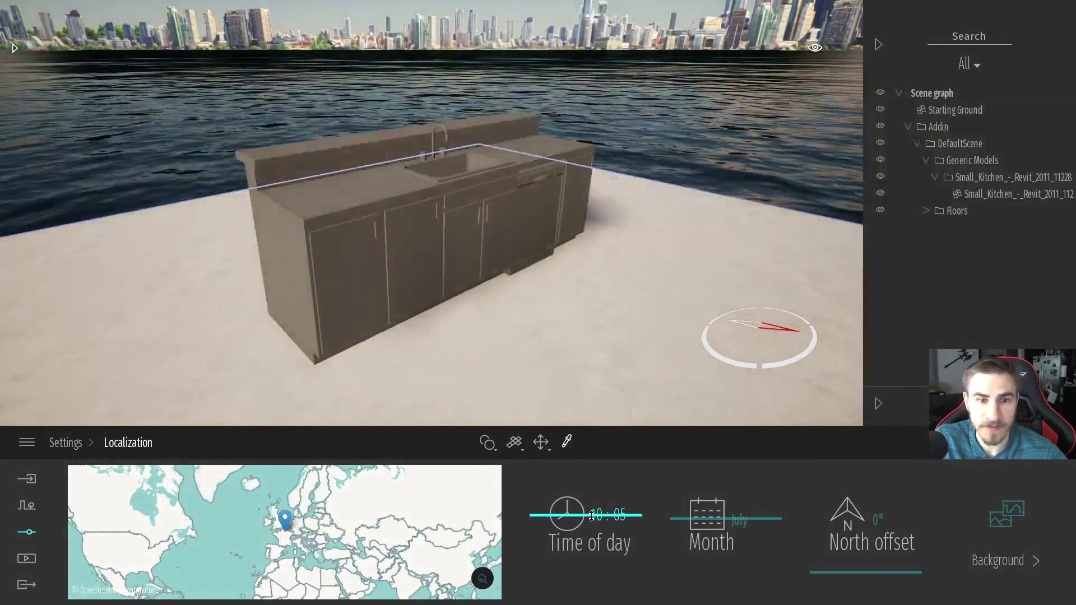
{"action": "scroll", "coordinate": [407, 382], "scroll_direction": "up", "scroll_amount": 3}
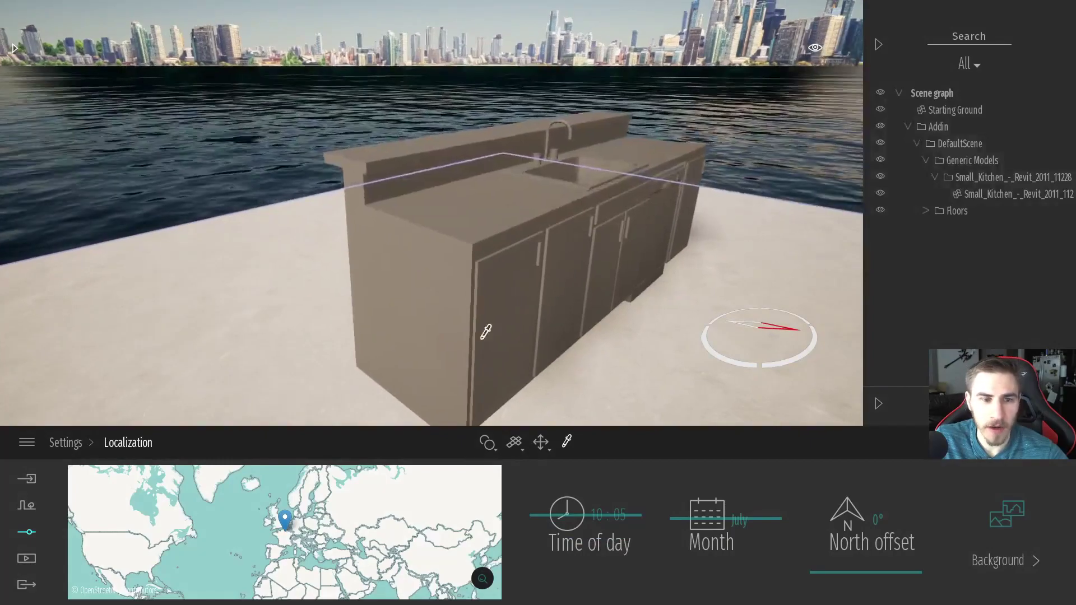
{"action": "left_click", "coordinate": [66, 443]}
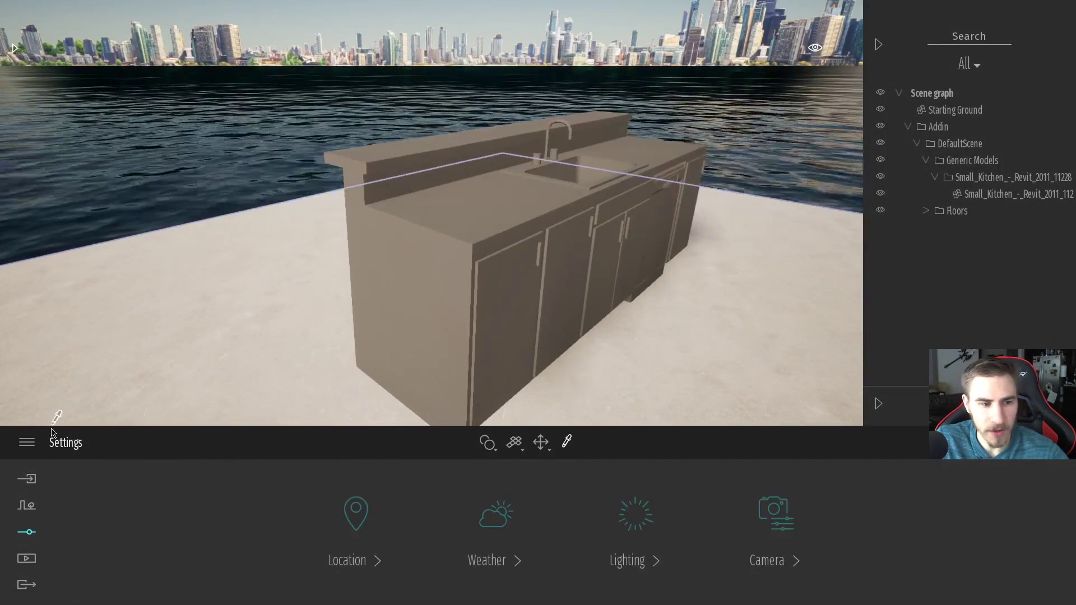
Return the library to its top level and open the Materials category
{"action": "left_click", "coordinate": [13, 49]}
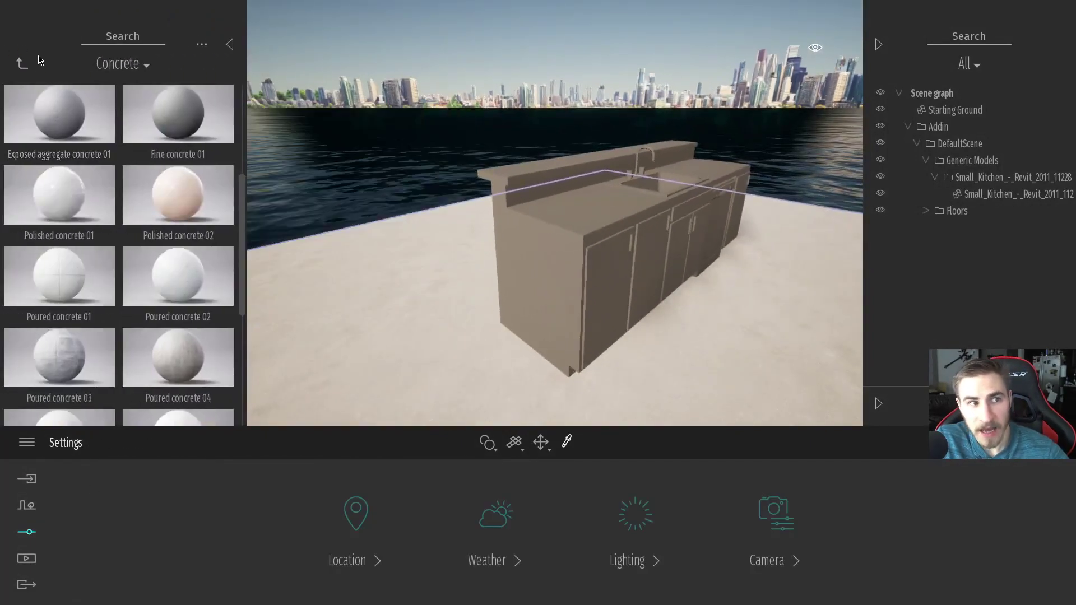
{"action": "left_click", "coordinate": [24, 48]}
{"action": "left_click", "coordinate": [24, 49]}
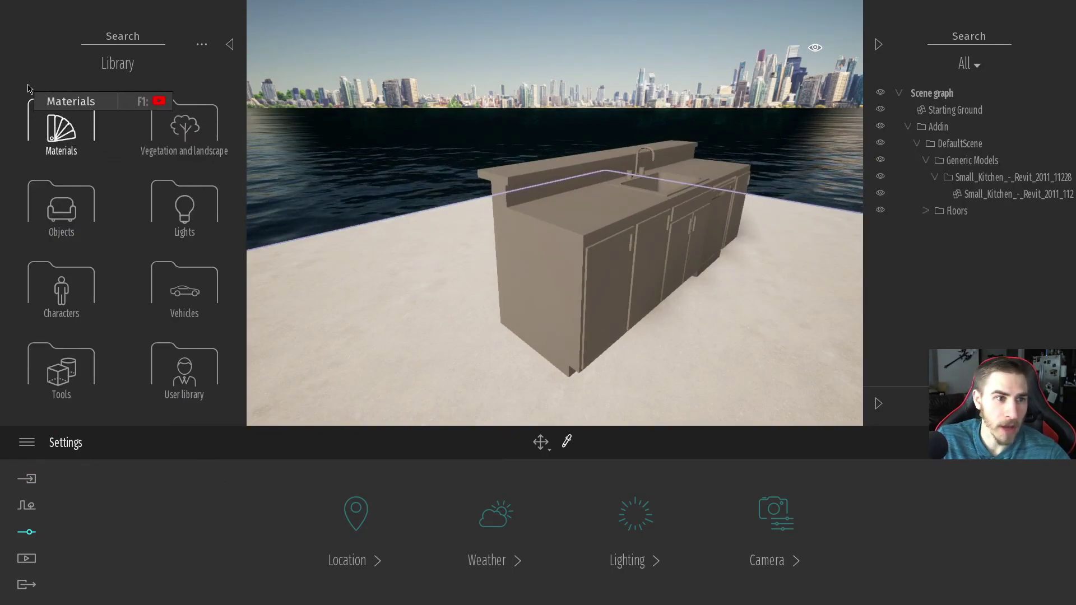
{"action": "left_click", "coordinate": [57, 129]}
Apply Redcedar 08 G wood to the island's cabinet end panel at scale 5.00
{"action": "scroll", "coordinate": [129, 240], "scroll_direction": "down", "scroll_amount": 5}
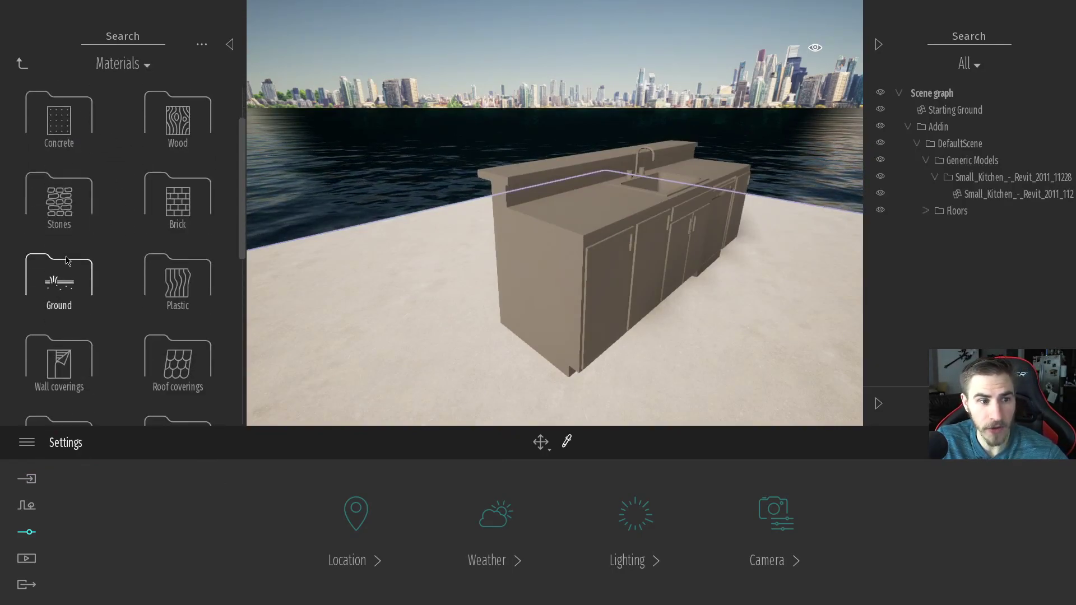
{"action": "scroll", "coordinate": [160, 287], "scroll_direction": "up", "scroll_amount": 3}
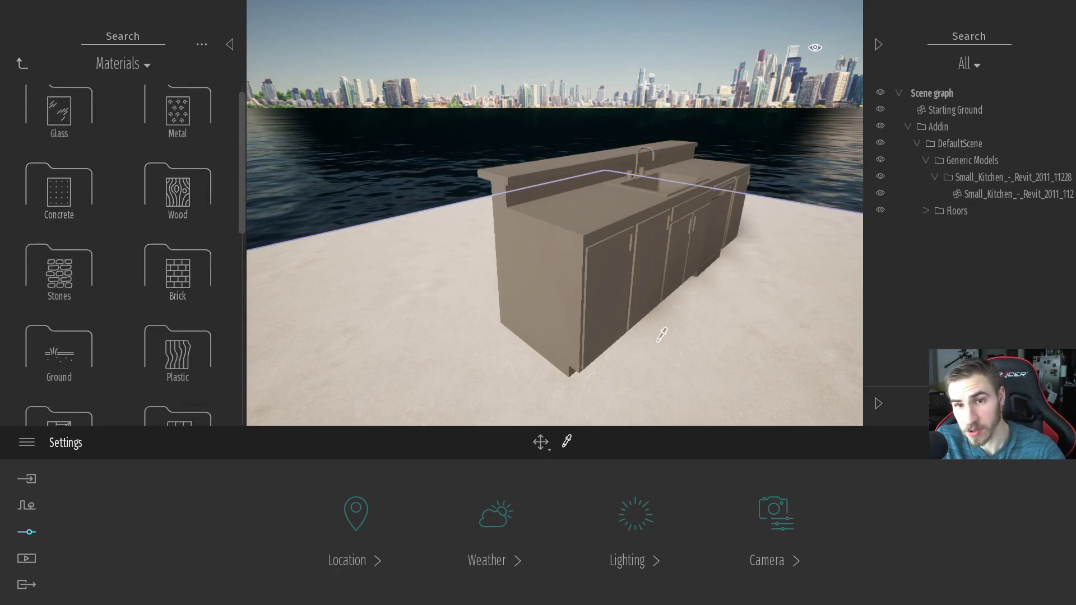
{"action": "left_click", "coordinate": [177, 191]}
{"action": "scroll", "coordinate": [168, 252], "scroll_direction": "down", "scroll_amount": 5}
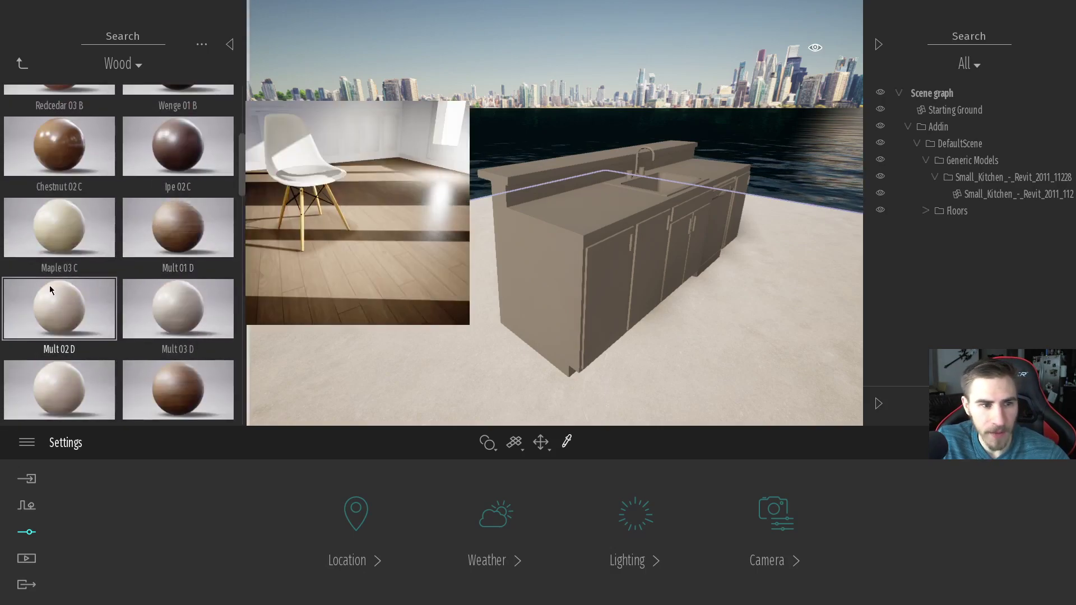
{"action": "scroll", "coordinate": [65, 297], "scroll_direction": "down", "scroll_amount": 5}
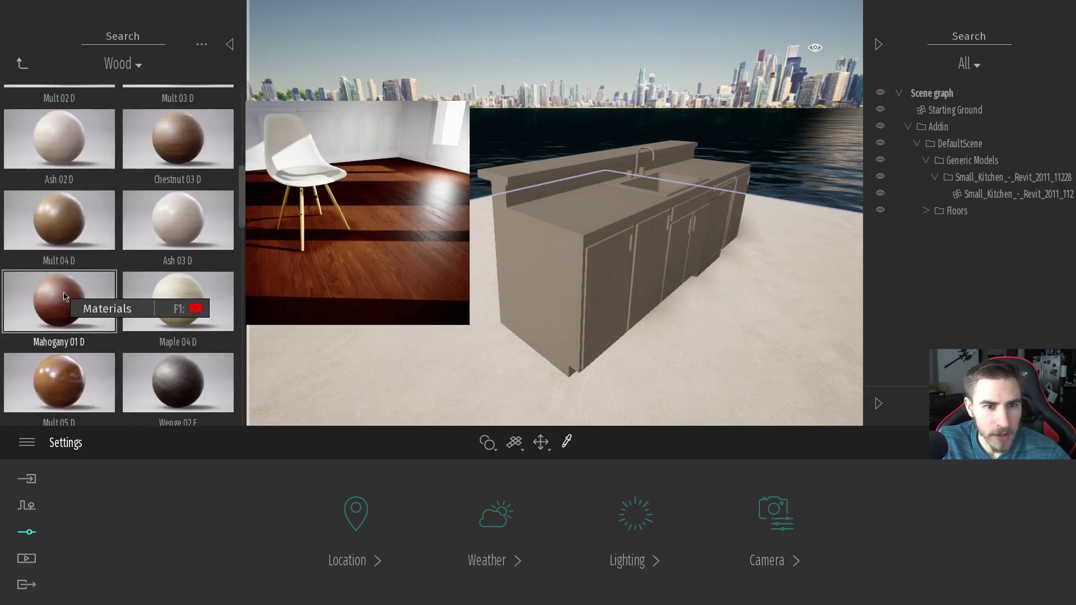
{"action": "scroll", "coordinate": [65, 297], "scroll_direction": "down", "scroll_amount": 10}
{"action": "left_click_drag", "start_coordinate": [70, 346], "coordinate": [517, 291]}
{"action": "scroll", "coordinate": [121, 335], "scroll_direction": "down", "scroll_amount": 5}
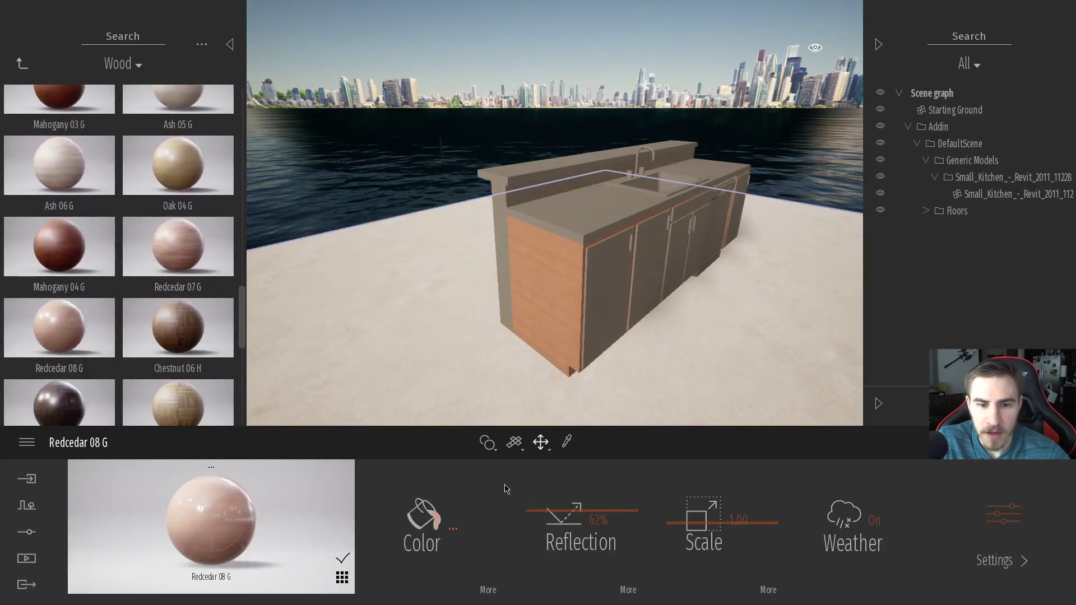
{"action": "left_click", "coordinate": [738, 518]}
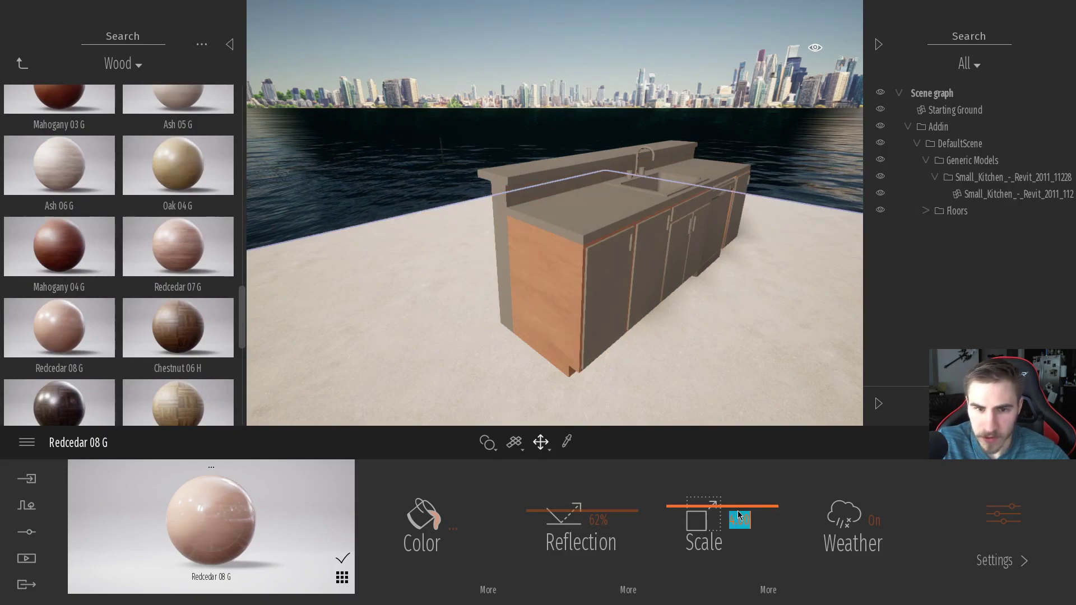
{"action": "type", "text": "5"}
{"action": "key", "text": "Return"}
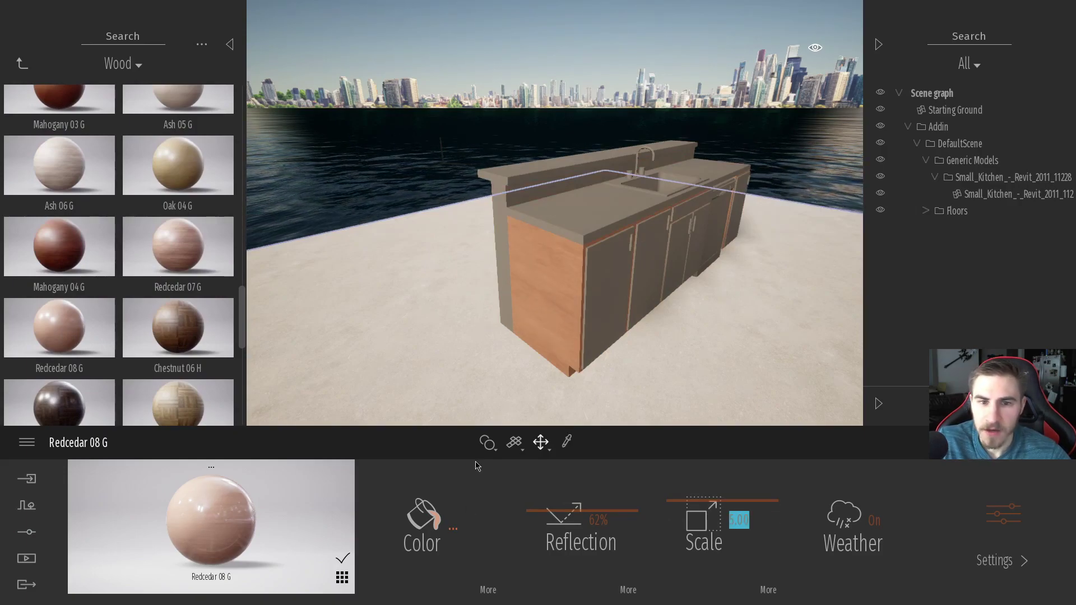
{"action": "left_click_drag", "start_coordinate": [584, 321], "coordinate": [531, 307]}
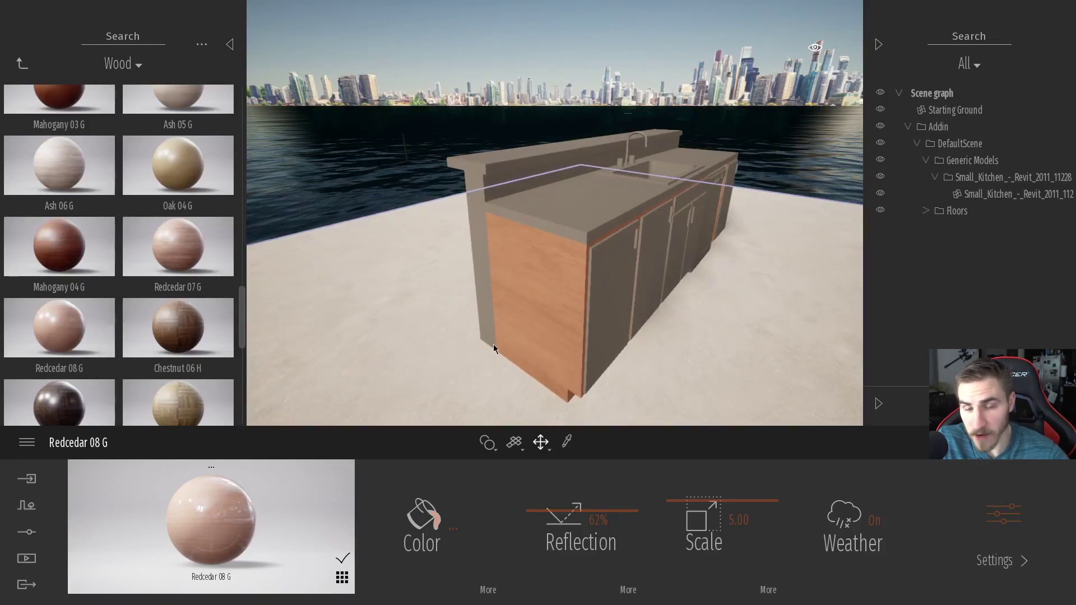
Set the Redcedar 08 G texture rotation to 90°
{"action": "left_click", "coordinate": [771, 592]}
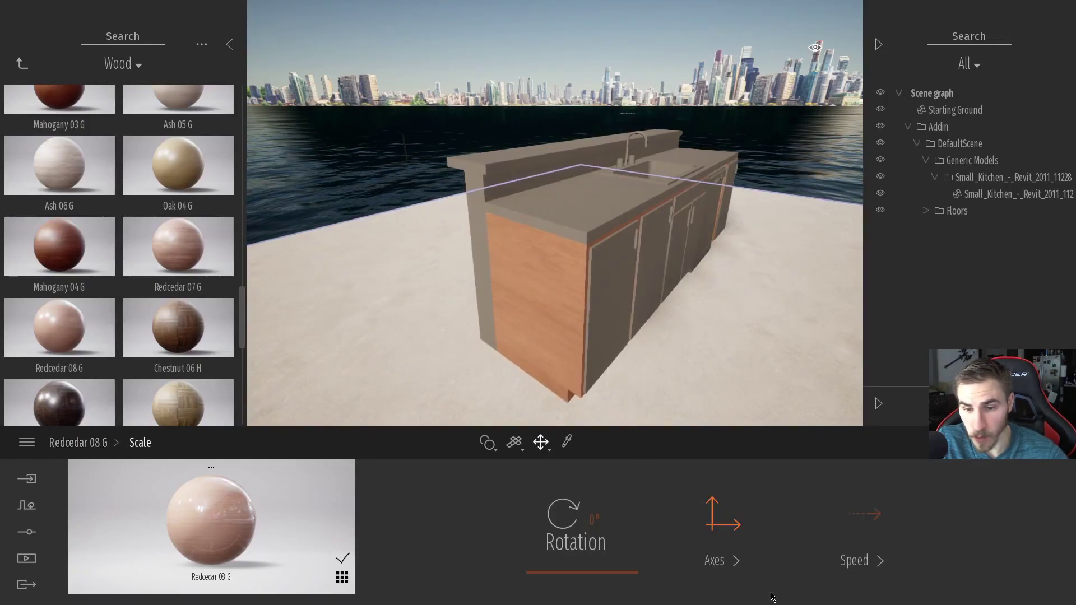
{"action": "left_click", "coordinate": [594, 521]}
{"action": "type", "text": "90"}
{"action": "key", "text": "Return"}
Extend Redcedar 08 G onto the cabinet doors and show all scene materials
{"action": "left_click_drag", "start_coordinate": [560, 358], "coordinate": [469, 347]}
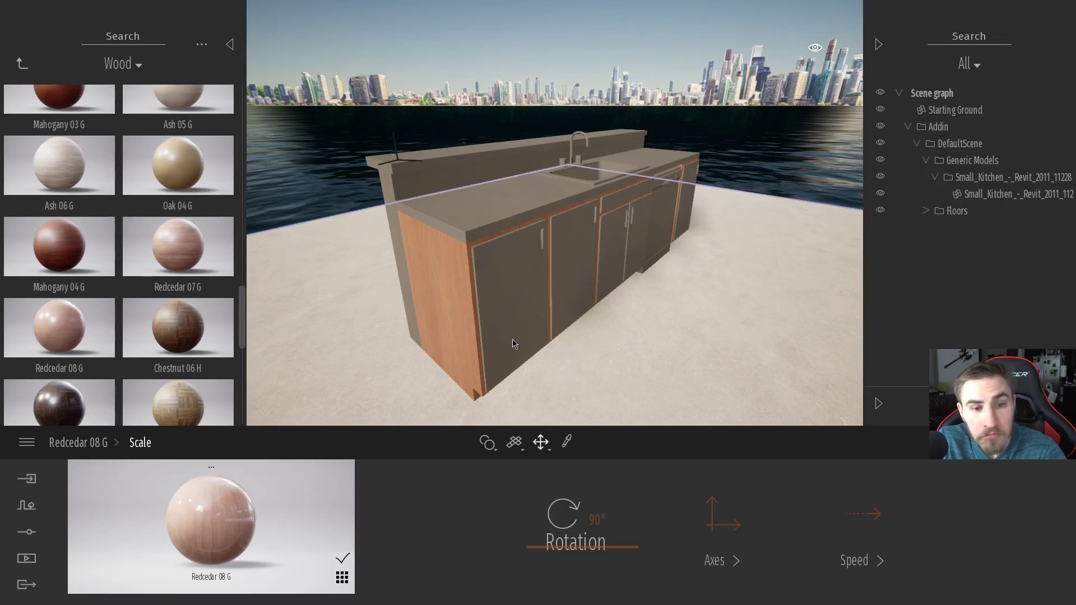
{"action": "left_click_drag", "start_coordinate": [197, 548], "coordinate": [506, 304]}
{"action": "left_click", "coordinate": [568, 441]}
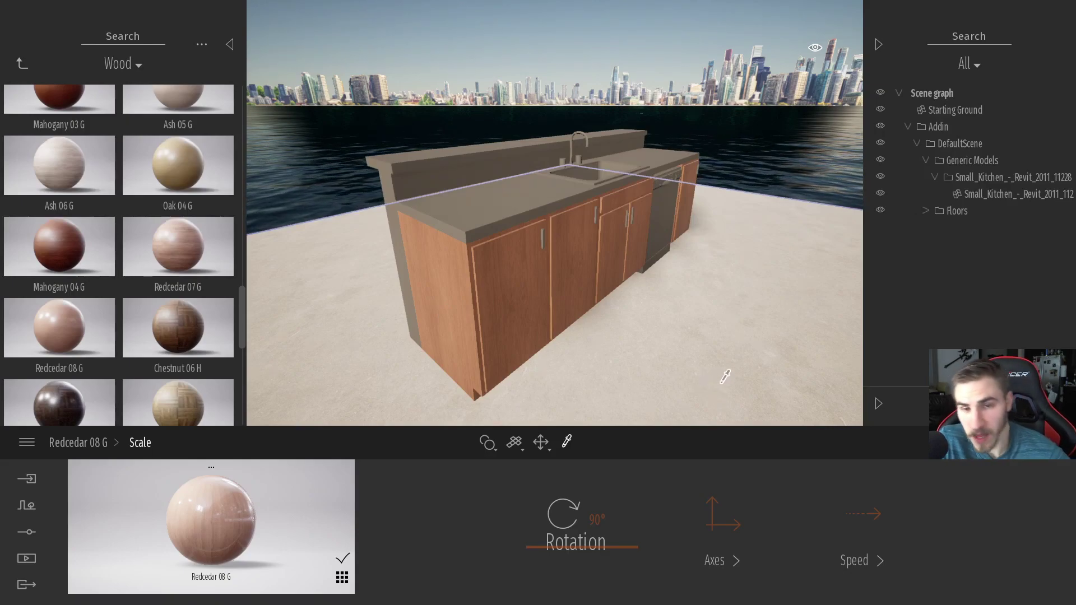
{"action": "left_click", "coordinate": [341, 579]}
{"action": "scroll", "coordinate": [157, 526], "scroll_direction": "down", "scroll_amount": 1}
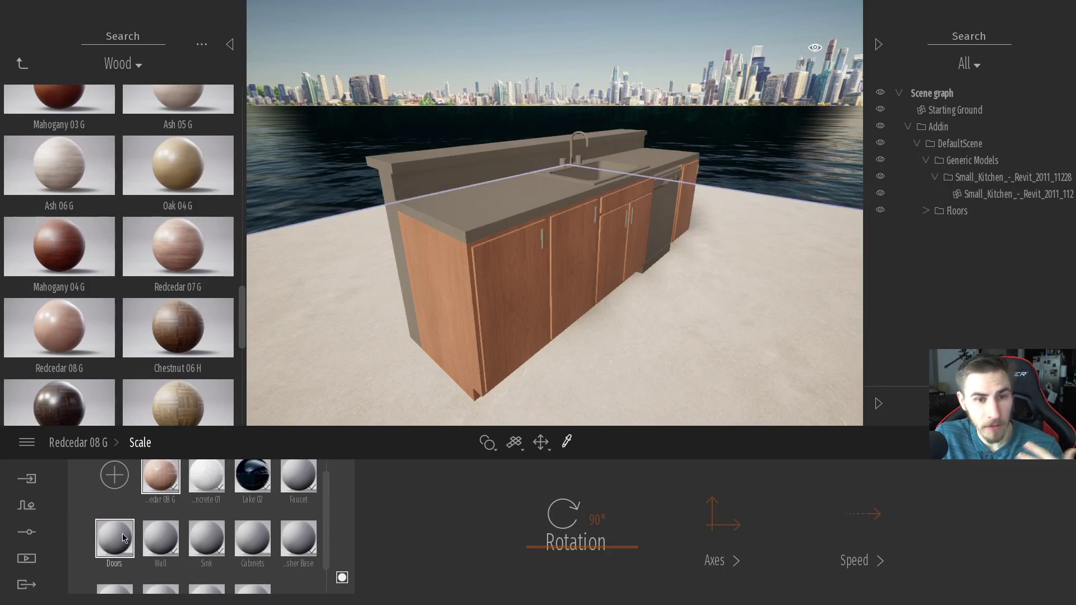
Undo the wood applied to the cabinet doors and side panels
{"action": "left_click", "coordinate": [486, 451]}
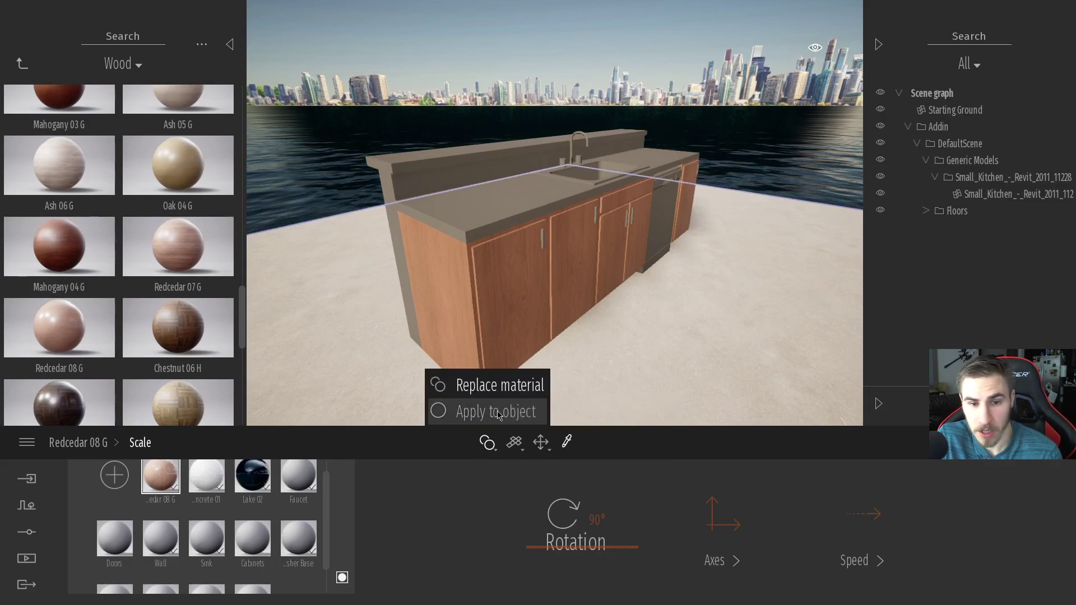
{"action": "key", "text": "ctrl+z"}
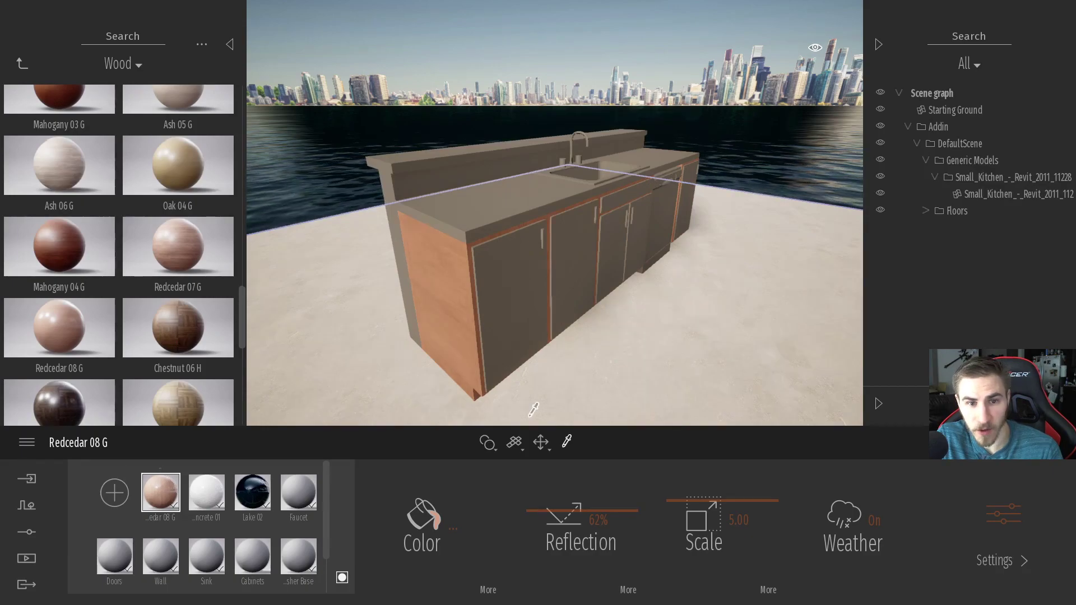
{"action": "key", "text": "ctrl+z"}
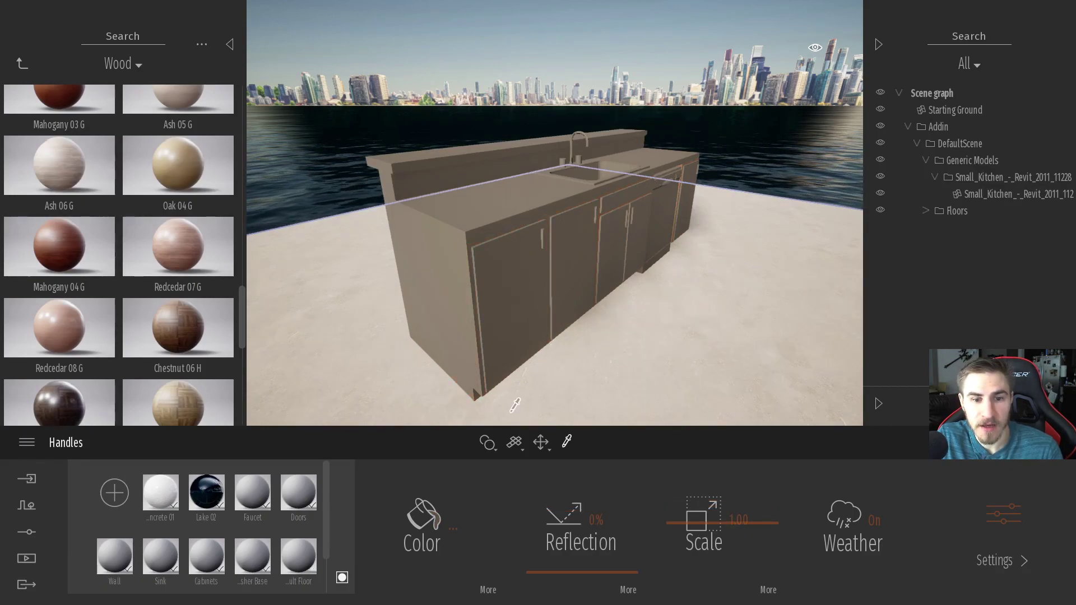
Switch to Apply to object mode and put Redcedar 08 G on the side panel only
{"action": "left_click", "coordinate": [488, 448]}
{"action": "left_click", "coordinate": [513, 409]}
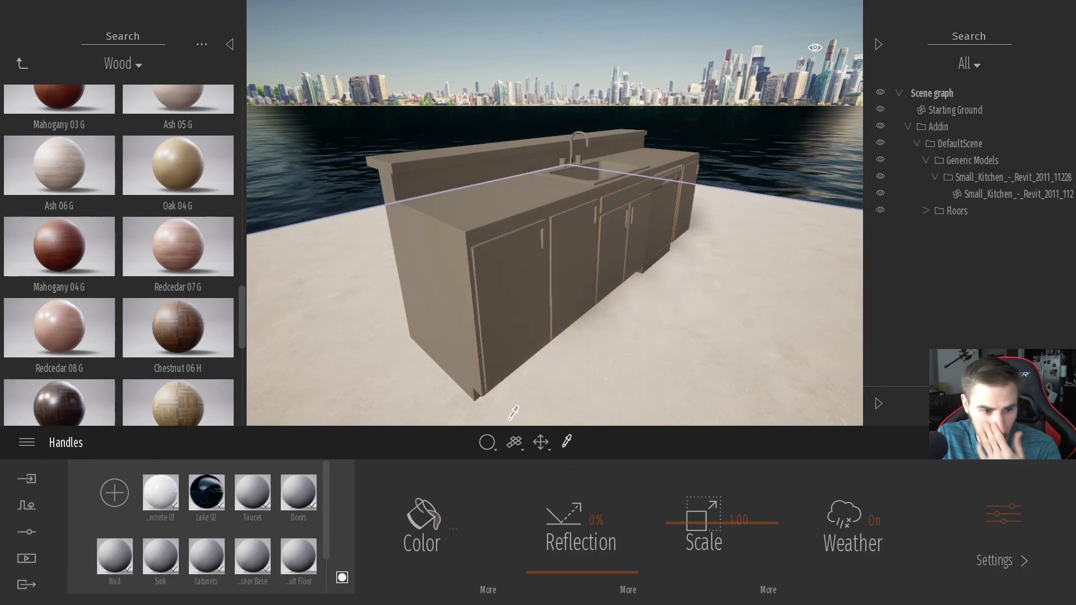
{"action": "left_click_drag", "start_coordinate": [59, 328], "coordinate": [453, 288]}
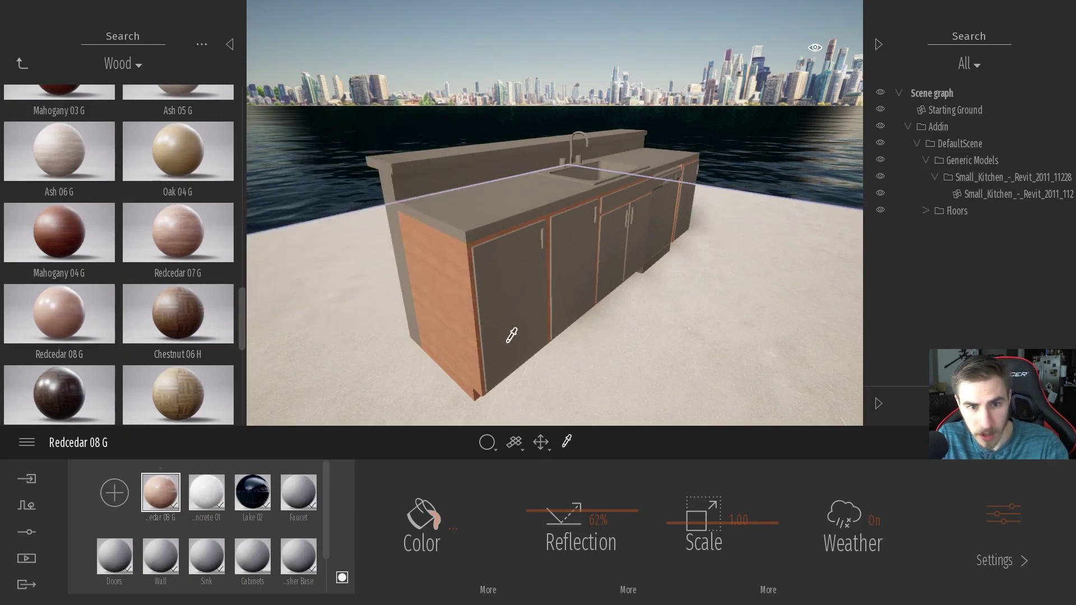
Switch back to Replace material and put the 90°-rotated Redcedar 08 G on the cabinet doors
{"action": "left_click", "coordinate": [497, 449]}
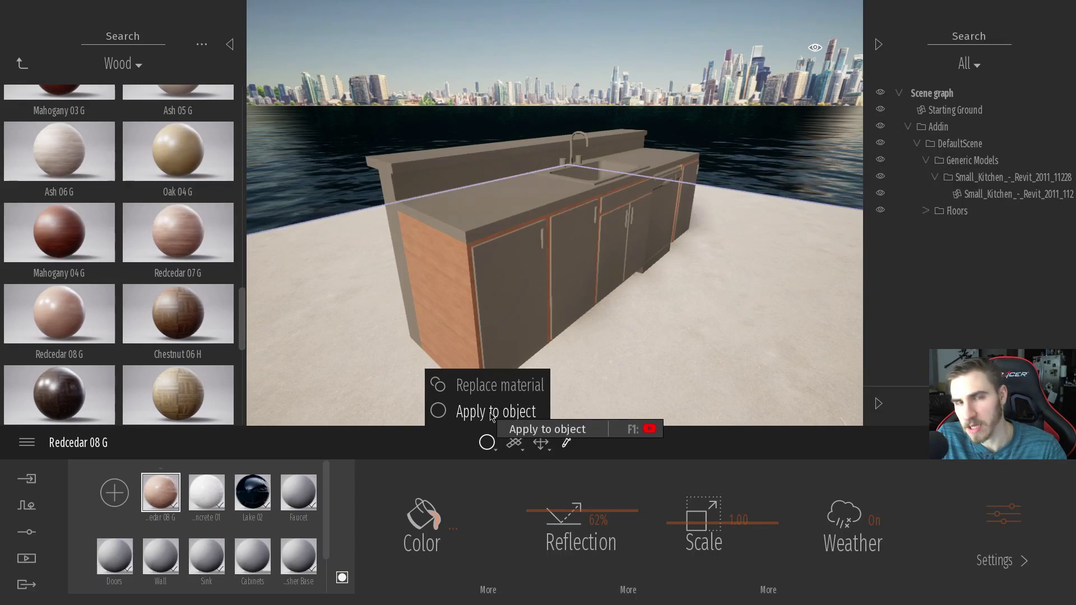
{"action": "left_click", "coordinate": [481, 388]}
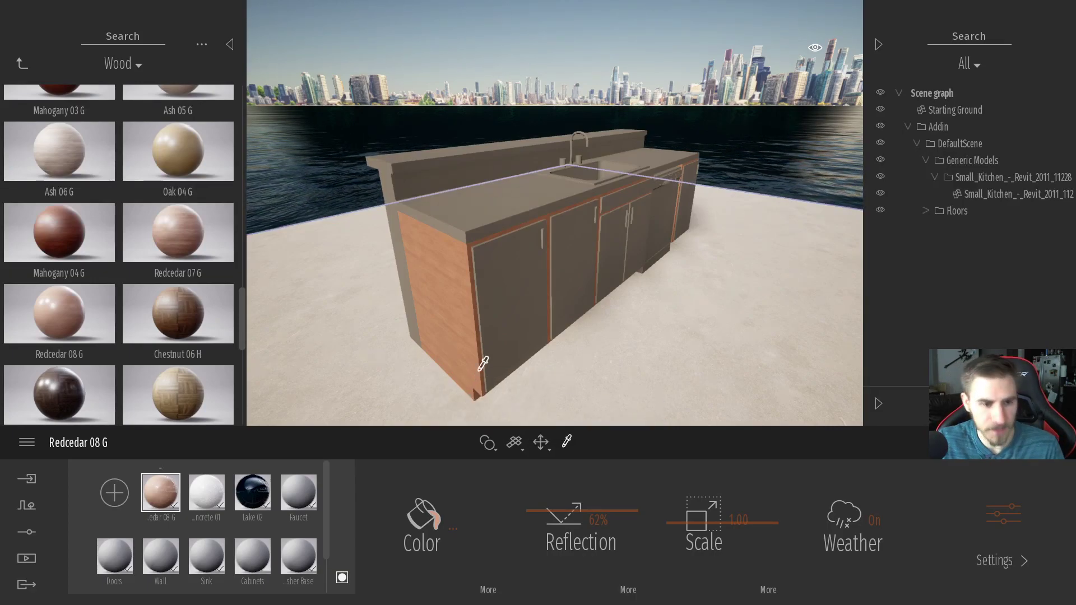
{"action": "left_click", "coordinate": [734, 520]}
{"action": "left_click", "coordinate": [767, 592]}
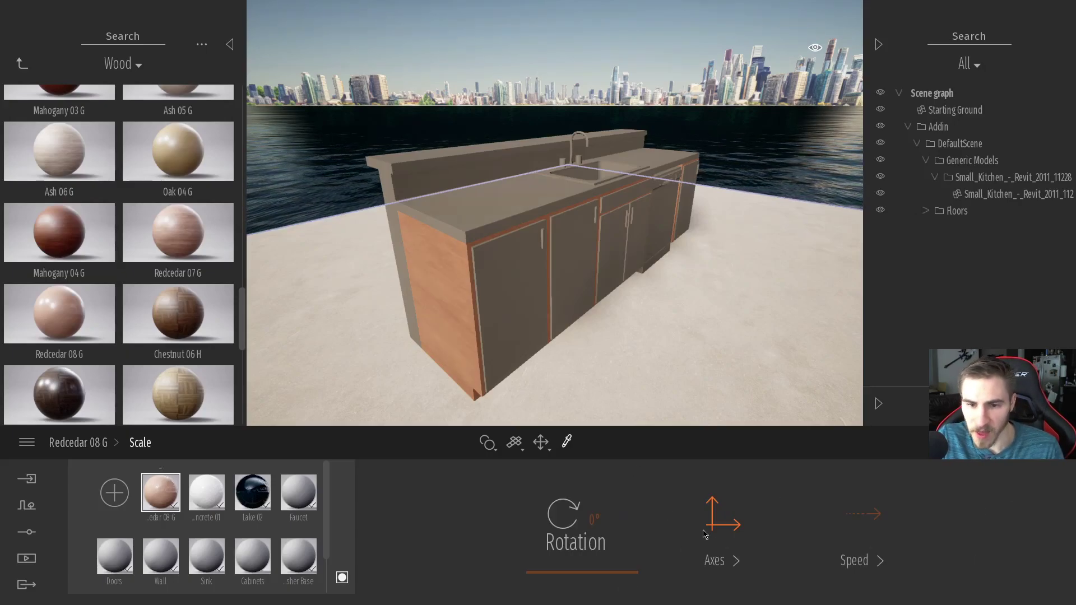
{"action": "left_click", "coordinate": [592, 515]}
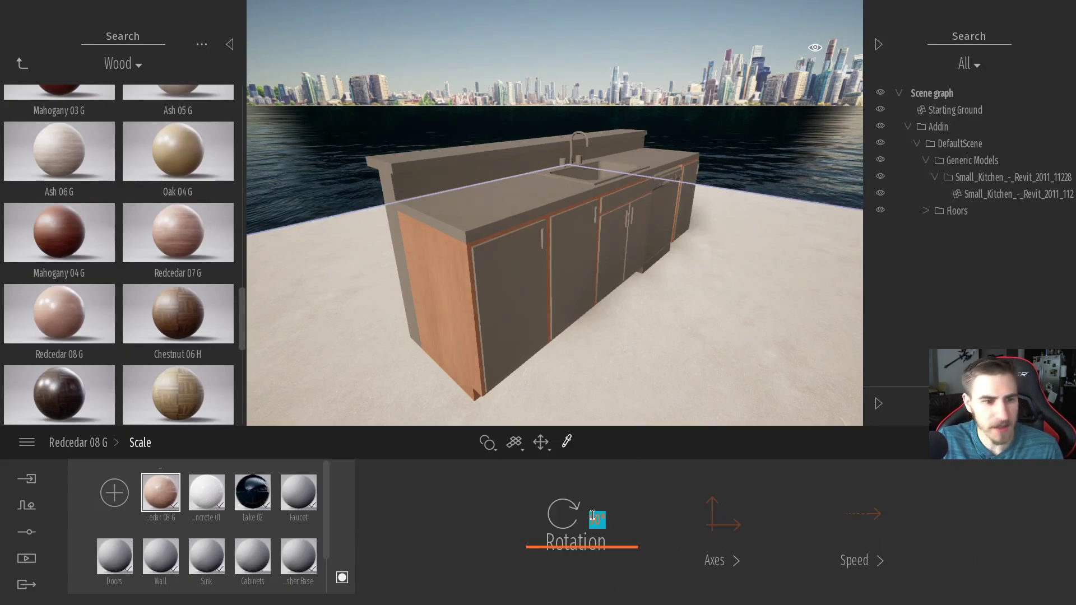
{"action": "left_click_drag", "start_coordinate": [168, 509], "coordinate": [508, 326]}
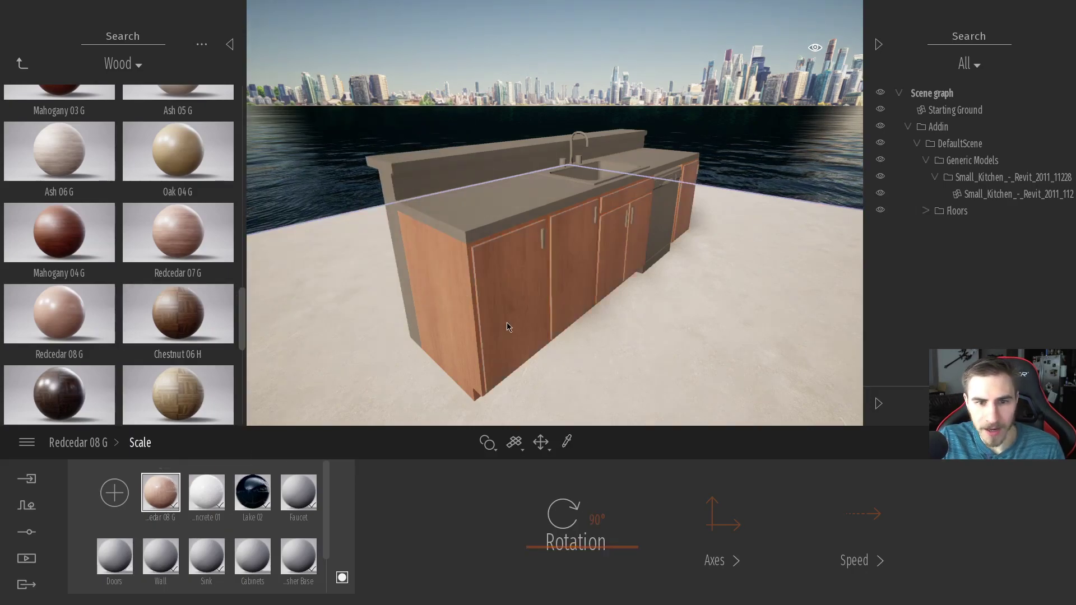
{"action": "left_click", "coordinate": [342, 577]}
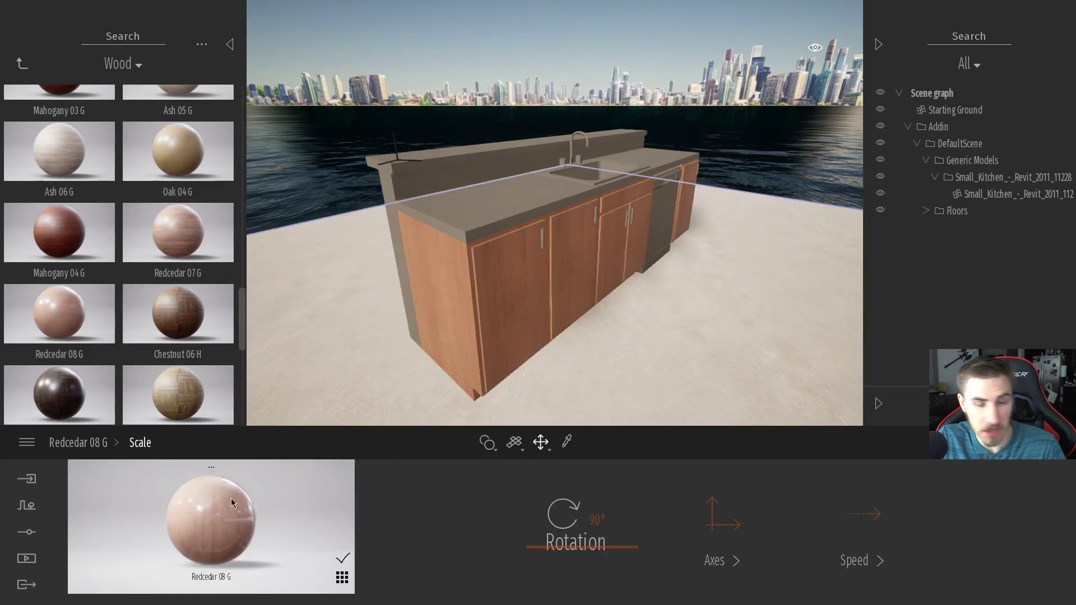
Give the Redcedar 08 G wood a darker reddish-brown colour tint
{"action": "left_click", "coordinate": [106, 443]}
{"action": "right_click_drag", "start_coordinate": [385, 357], "coordinate": [354, 454]}
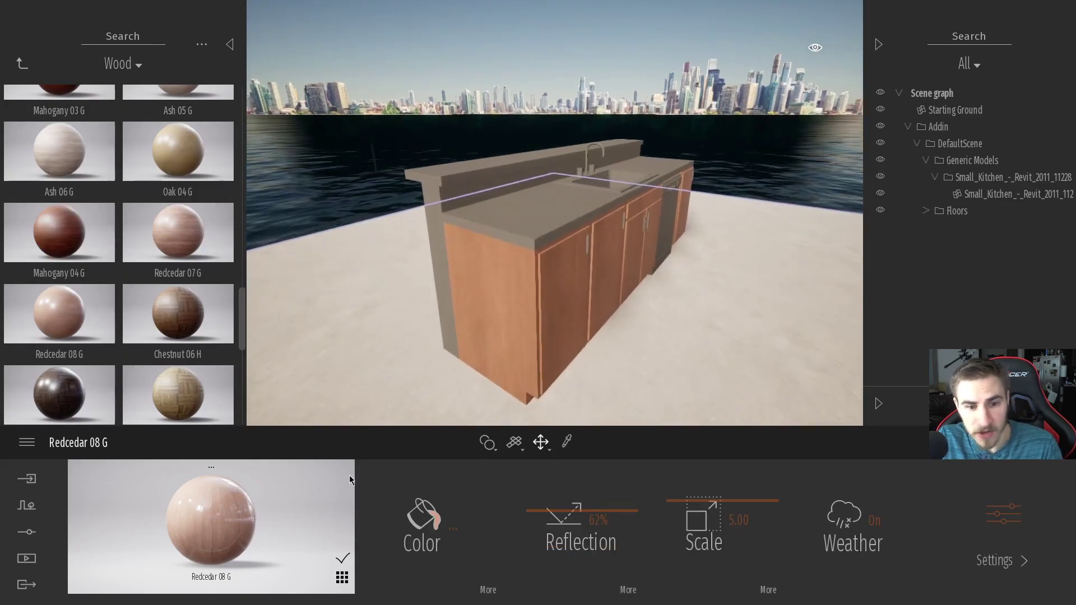
{"action": "left_click", "coordinate": [442, 520]}
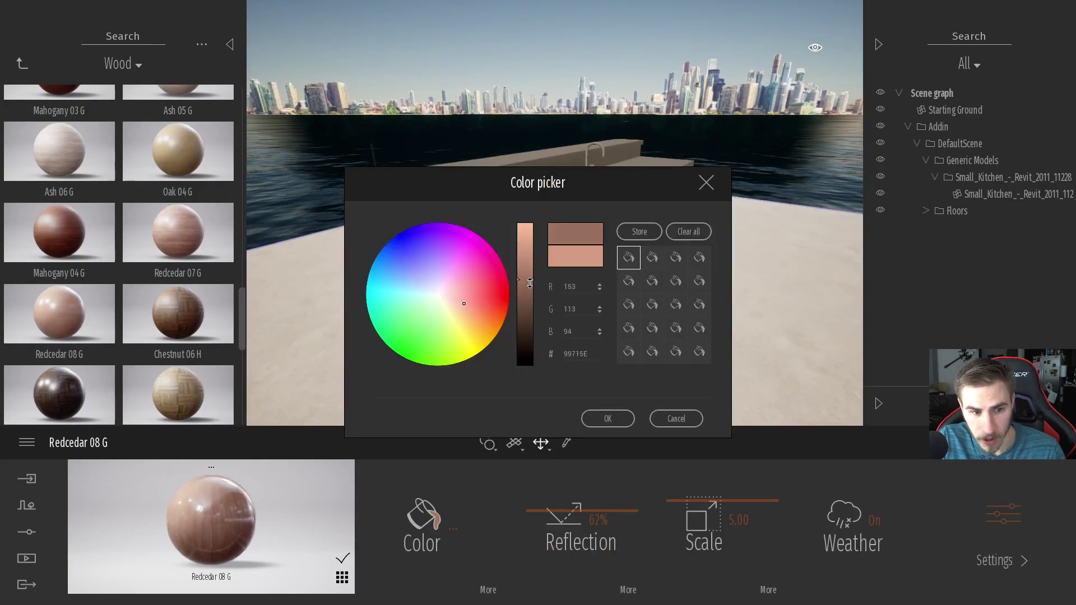
{"action": "left_click", "coordinate": [612, 421]}
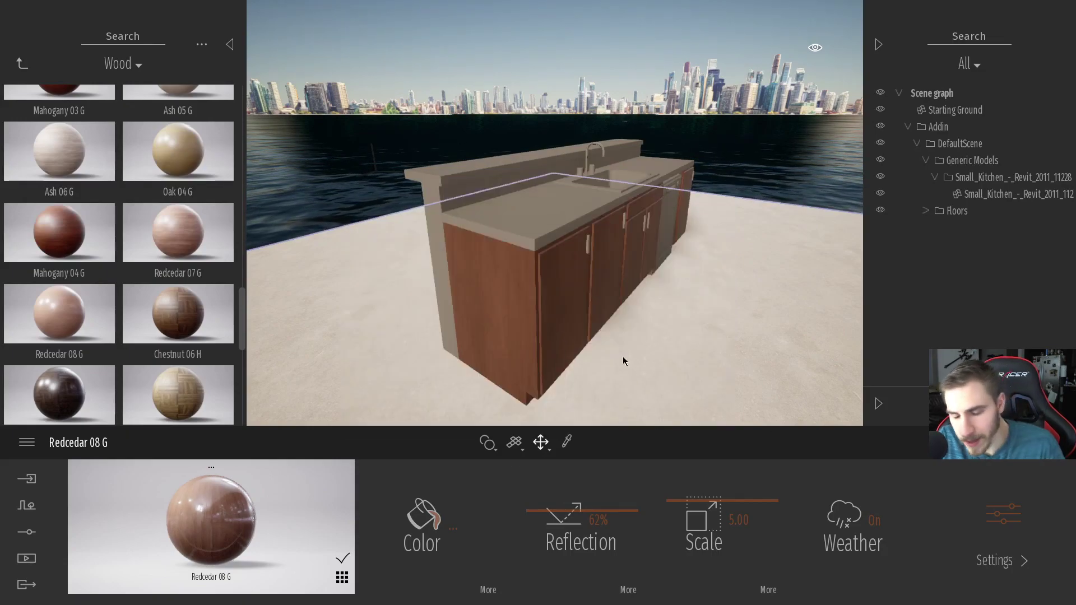
{"action": "right_click_drag", "start_coordinate": [637, 351], "coordinate": [577, 376]}
Apply Chrome from the Metal folder to the faucet and the sink
{"action": "left_click", "coordinate": [22, 63]}
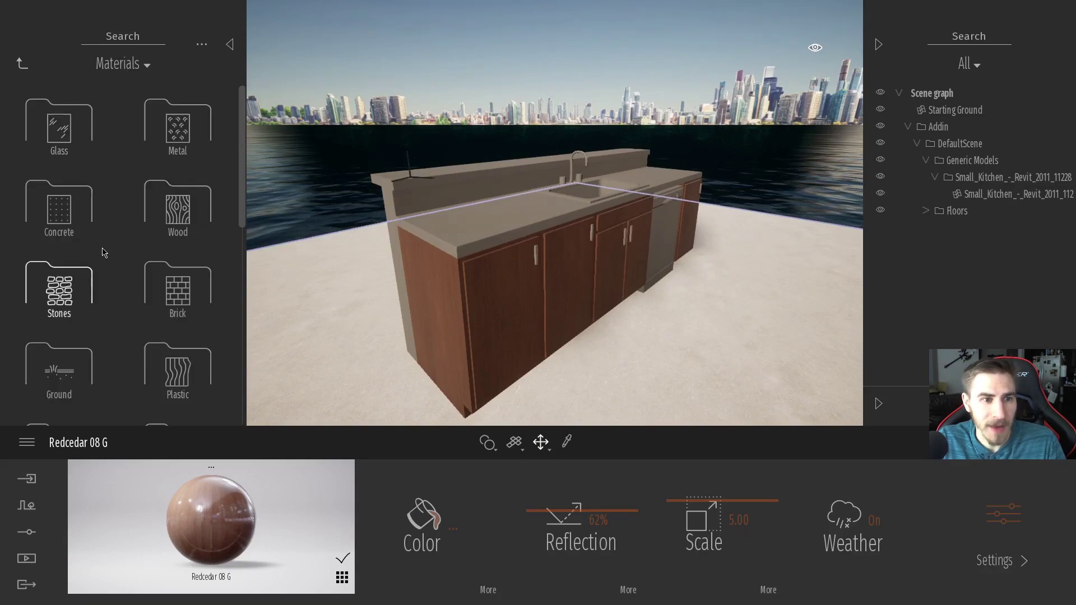
{"action": "left_click", "coordinate": [178, 128]}
{"action": "left_click_drag", "start_coordinate": [165, 293], "coordinate": [538, 261]}
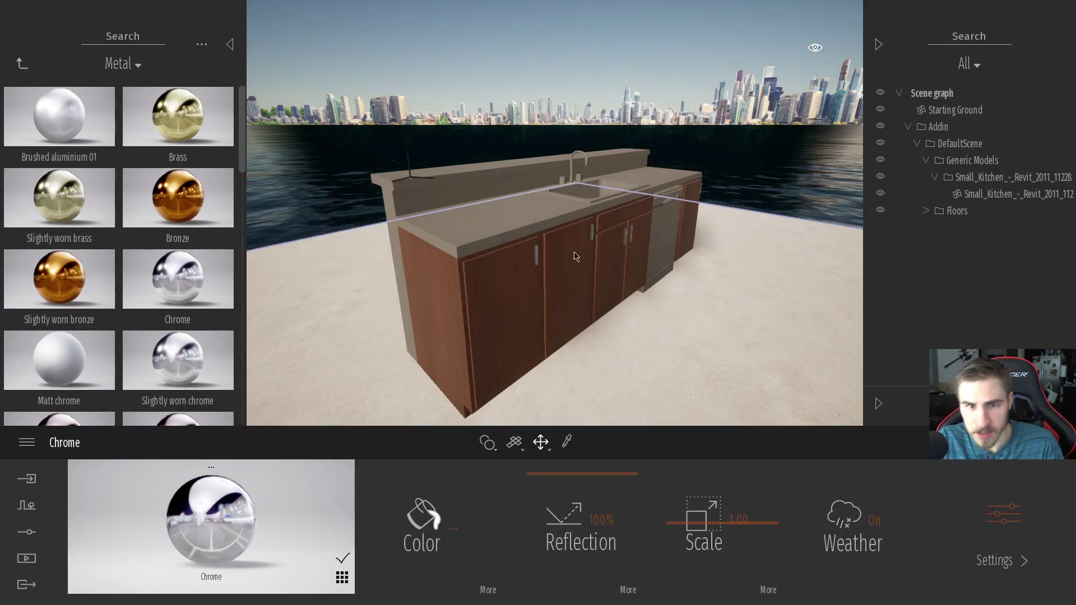
{"action": "scroll", "coordinate": [615, 282], "scroll_direction": "up", "scroll_amount": 10}
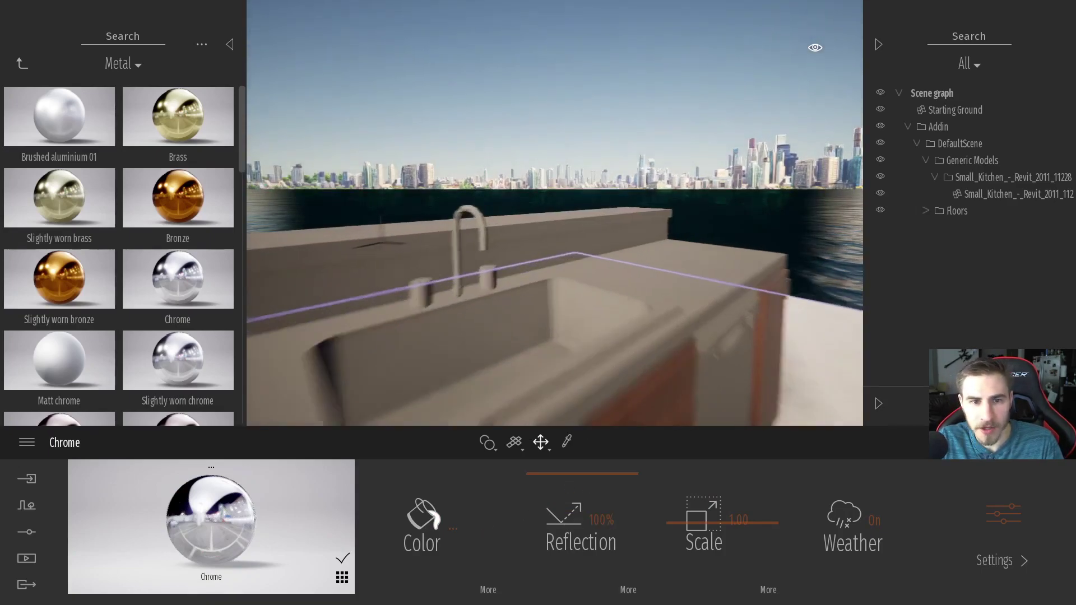
{"action": "left_click_drag", "start_coordinate": [177, 278], "coordinate": [516, 243]}
{"action": "scroll", "coordinate": [608, 298], "scroll_direction": "down", "scroll_amount": 3}
{"action": "left_click_drag", "start_coordinate": [231, 512], "coordinate": [544, 338]}
{"action": "scroll", "coordinate": [544, 338], "scroll_direction": "down", "scroll_amount": 5}
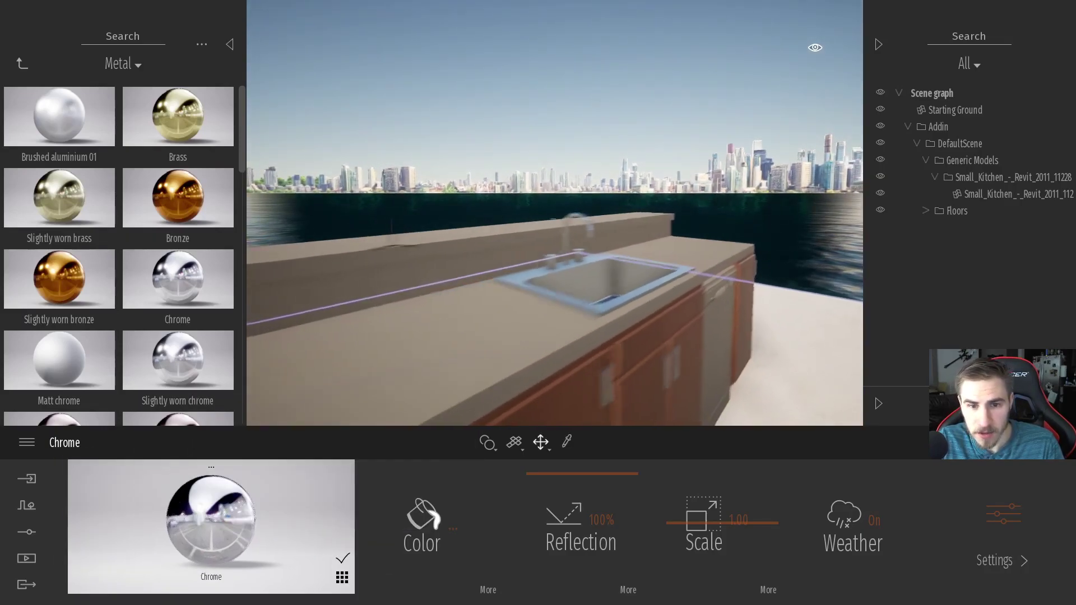
{"action": "right_click_drag", "start_coordinate": [543, 339], "coordinate": [312, 335]}
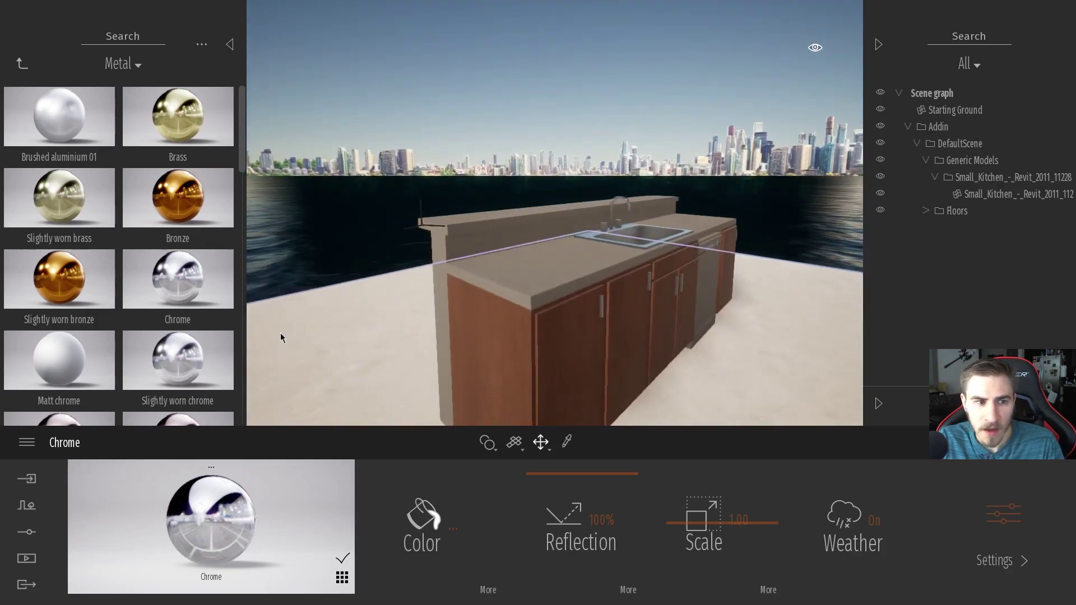
{"action": "left_click", "coordinate": [23, 64]}
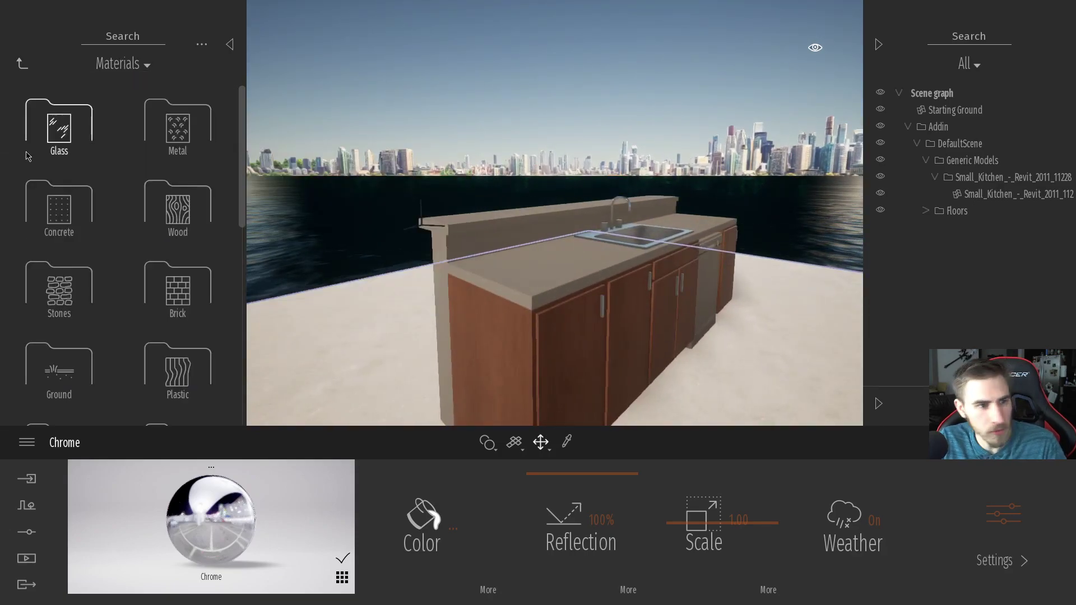
Apply Grey sandstone from the Stones folder to the countertop
{"action": "left_click", "coordinate": [65, 301]}
{"action": "scroll", "coordinate": [117, 296], "scroll_direction": "down", "scroll_amount": 10}
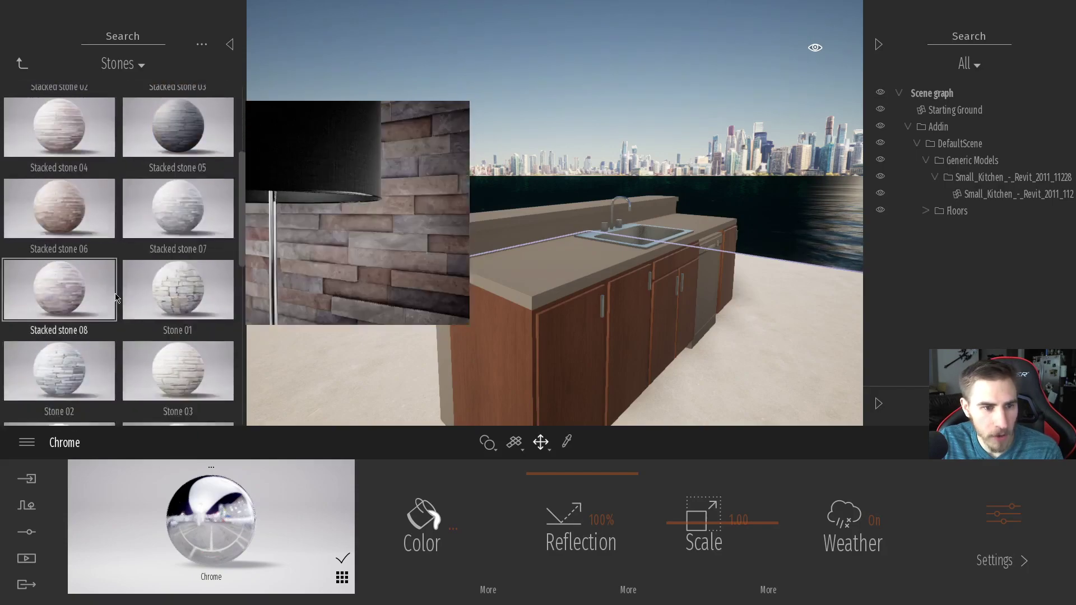
{"action": "scroll", "coordinate": [27, 358], "scroll_direction": "down", "scroll_amount": 2}
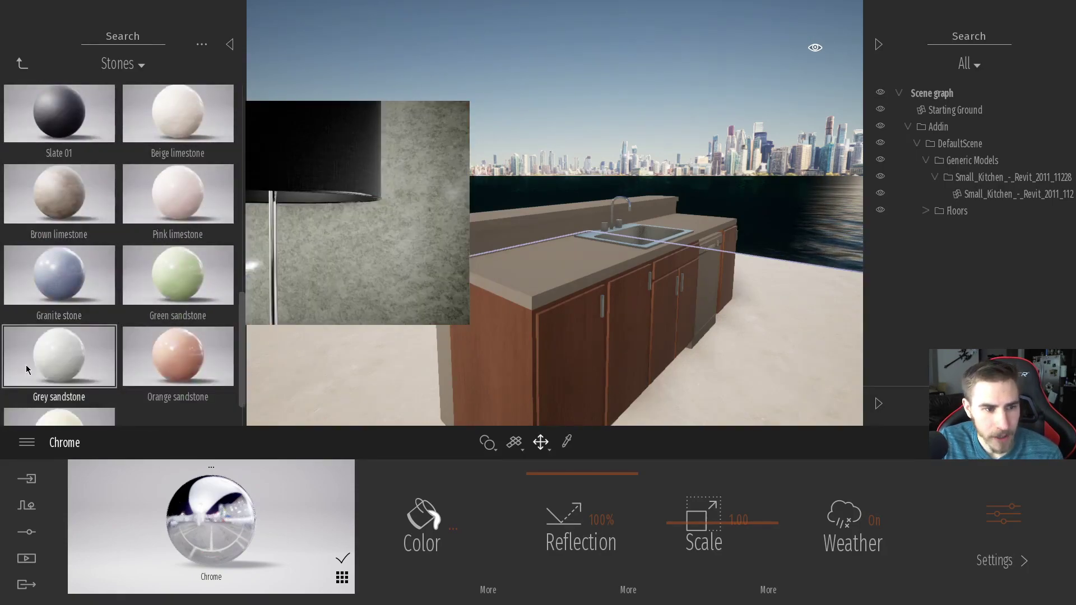
{"action": "scroll", "coordinate": [177, 363], "scroll_direction": "down", "scroll_amount": 2}
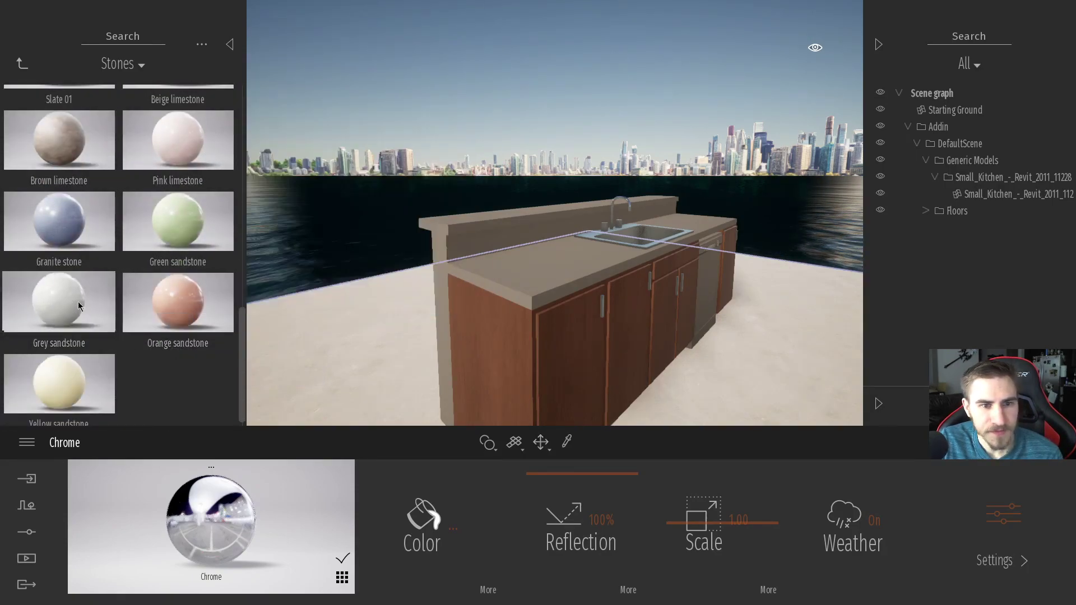
{"action": "left_click_drag", "start_coordinate": [57, 302], "coordinate": [509, 279]}
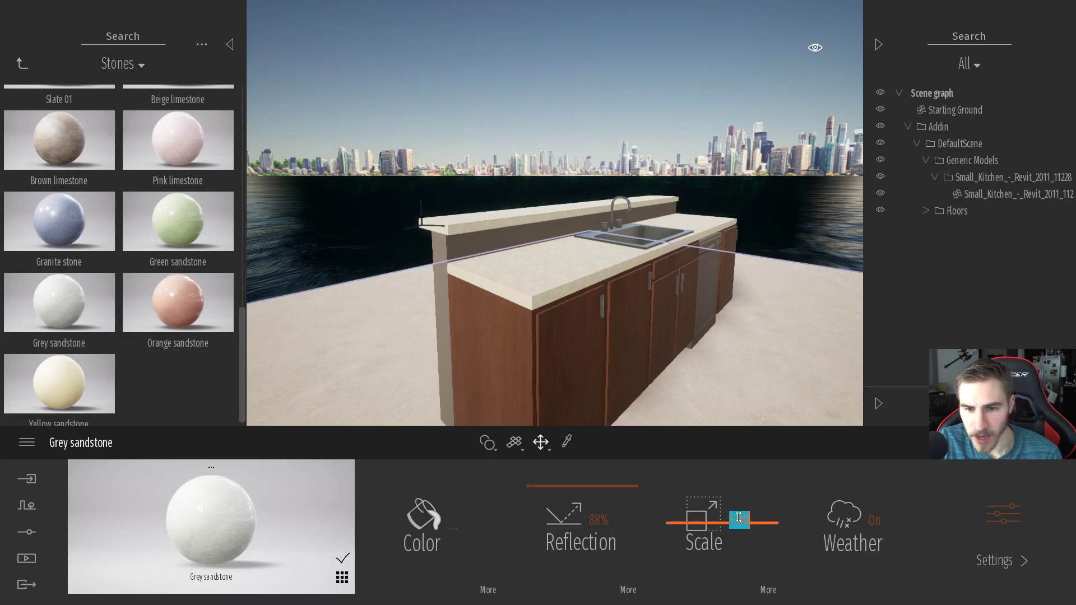
Darken the Grey sandstone colour slightly, then return to the top-level material folders
{"action": "left_click", "coordinate": [453, 528]}
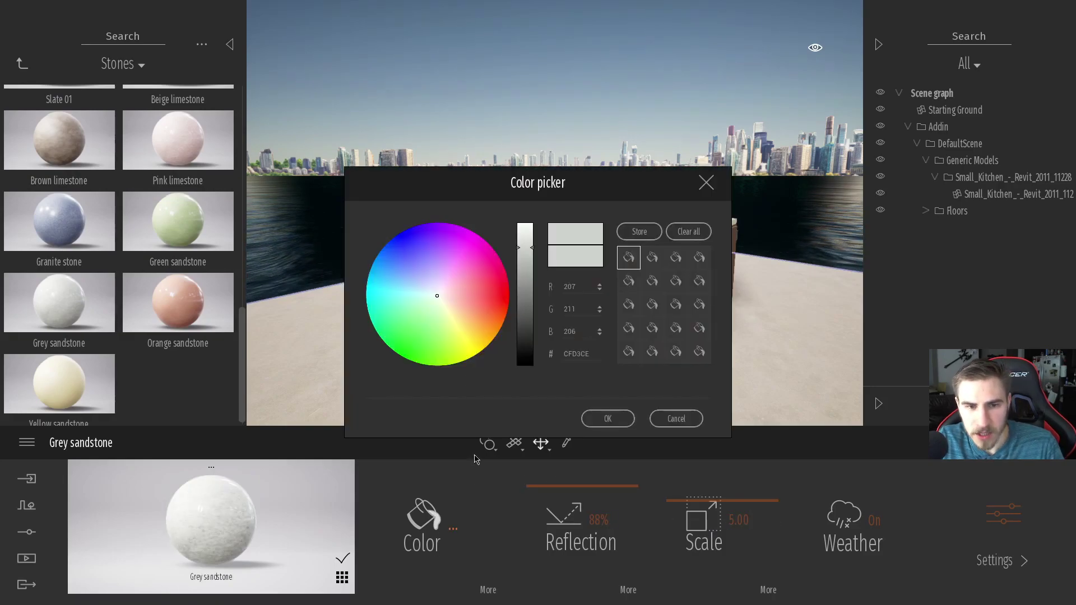
{"action": "left_click", "coordinate": [524, 280]}
{"action": "left_click", "coordinate": [608, 419]}
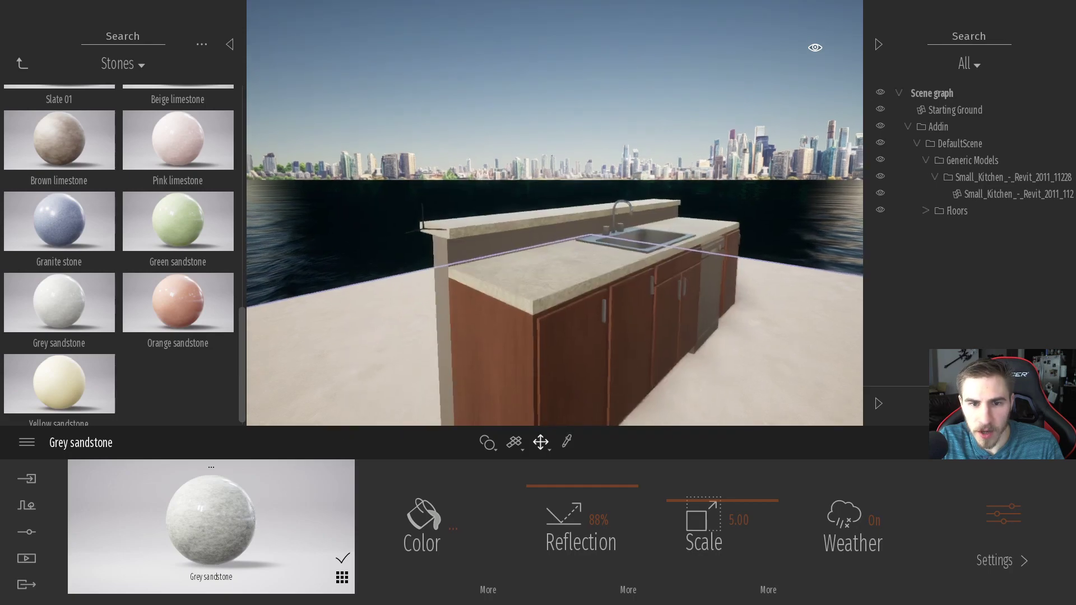
{"action": "key", "text": "w"}
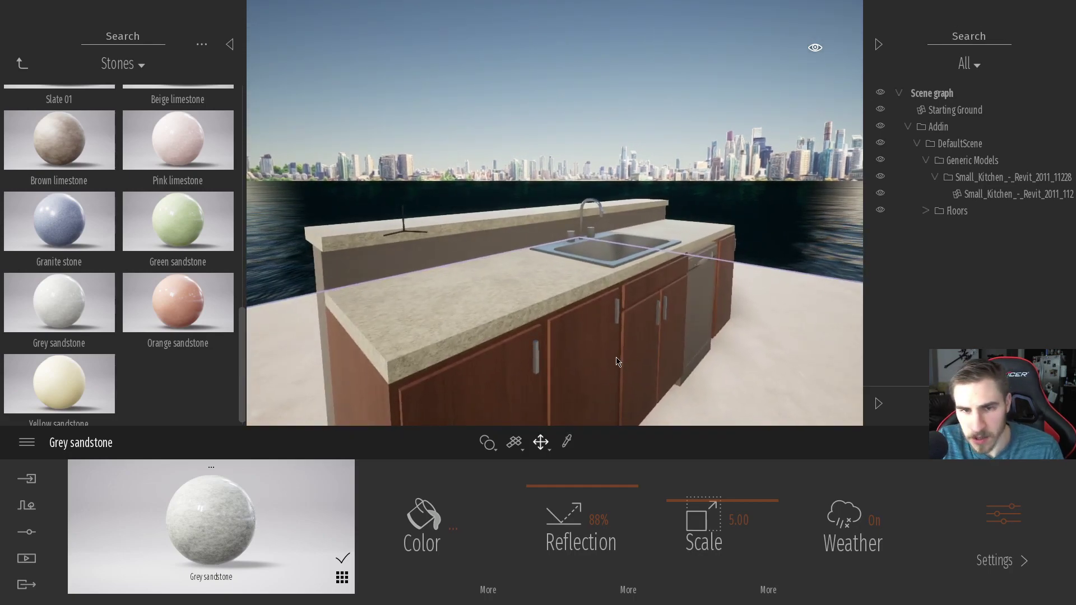
{"action": "key", "text": "a"}
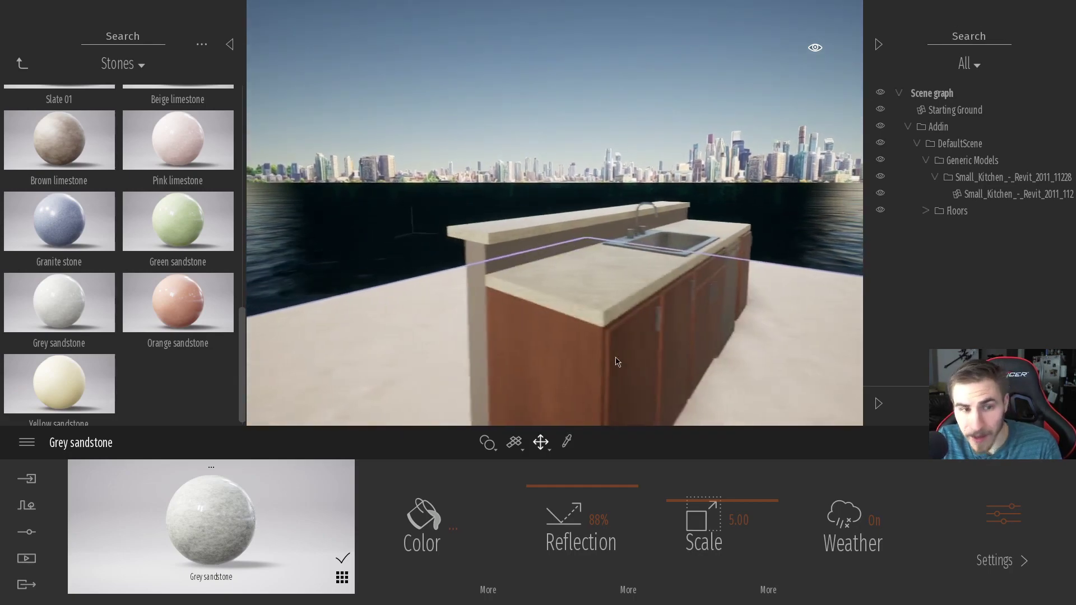
{"action": "left_click", "coordinate": [22, 62]}
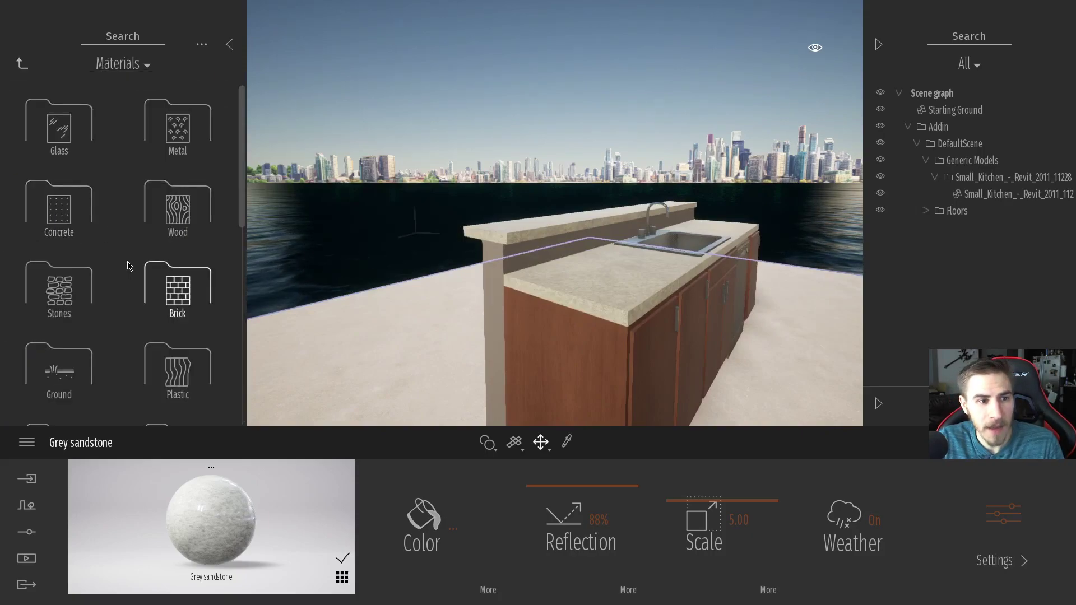
Replace Stacked stone 03 with Stacked stone 02 on the end wall at scale 4.00
{"action": "left_click", "coordinate": [58, 289]}
{"action": "mouse_move", "coordinate": [166, 270]}
{"action": "left_click_drag", "start_coordinate": [168, 277], "coordinate": [486, 308]}
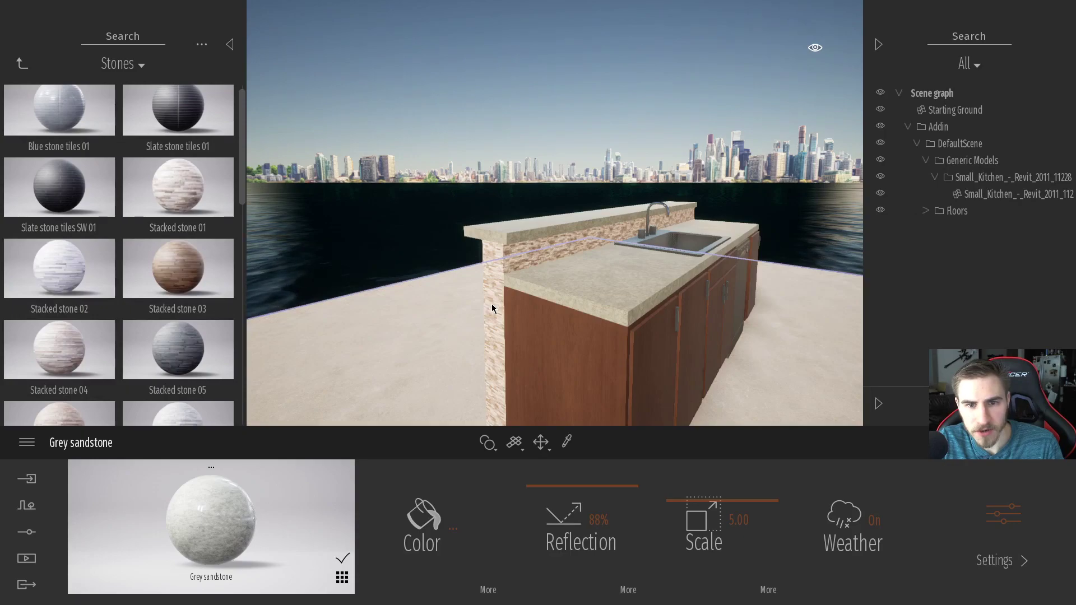
{"action": "left_click_drag", "start_coordinate": [58, 269], "coordinate": [525, 254]}
{"action": "left_click", "coordinate": [735, 506]}
{"action": "key", "text": "Return"}
{"action": "right_click_drag", "start_coordinate": [554, 280], "coordinate": [746, 322]}
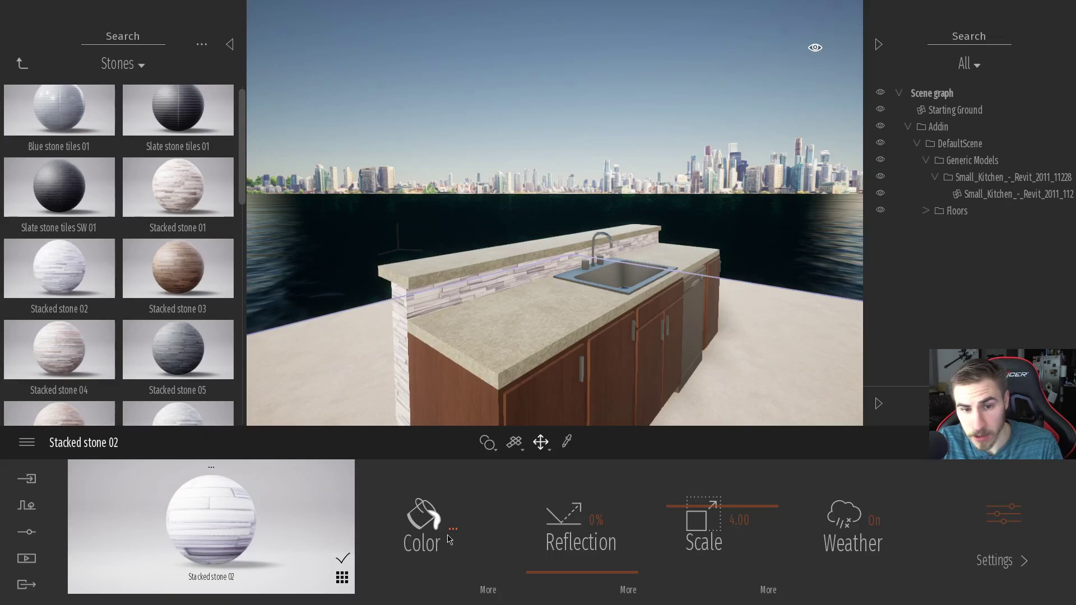
Try a pale mint tint on the stone, cancel it, and select the kitchen island
{"action": "left_click", "coordinate": [422, 524]}
{"action": "mouse_move", "coordinate": [432, 299]}
{"action": "left_mouse_down"}
{"action": "mouse_move", "coordinate": [425, 283]}
{"action": "mouse_move", "coordinate": [427, 307]}
{"action": "mouse_move", "coordinate": [493, 316]}
{"action": "left_mouse_up"}
{"action": "left_click", "coordinate": [676, 418]}
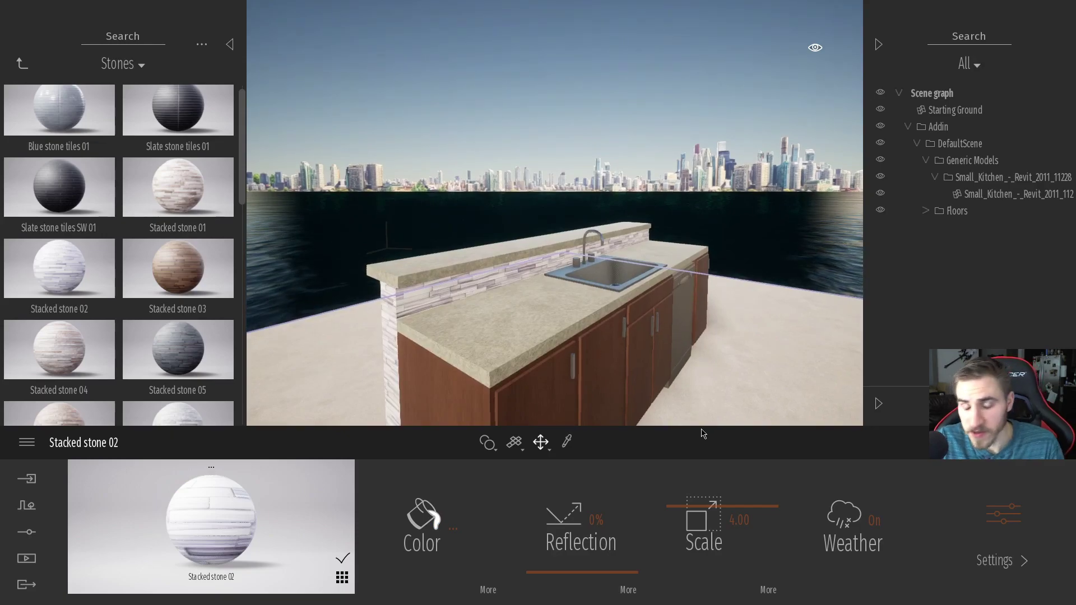
{"action": "left_click_drag", "start_coordinate": [684, 408], "coordinate": [686, 358]}
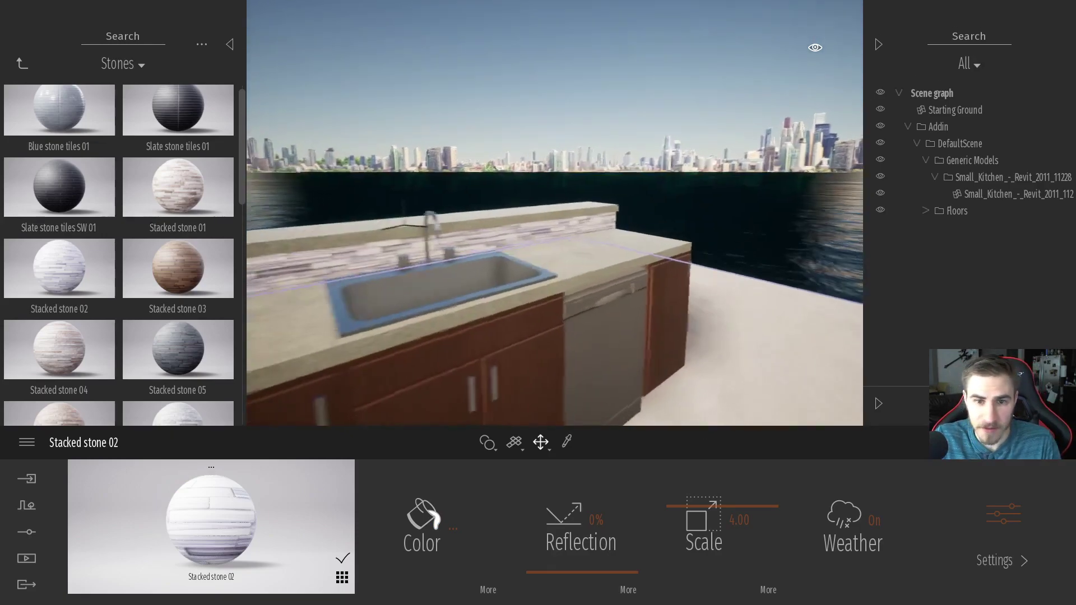
{"action": "left_click_drag", "start_coordinate": [604, 207], "coordinate": [583, 266]}
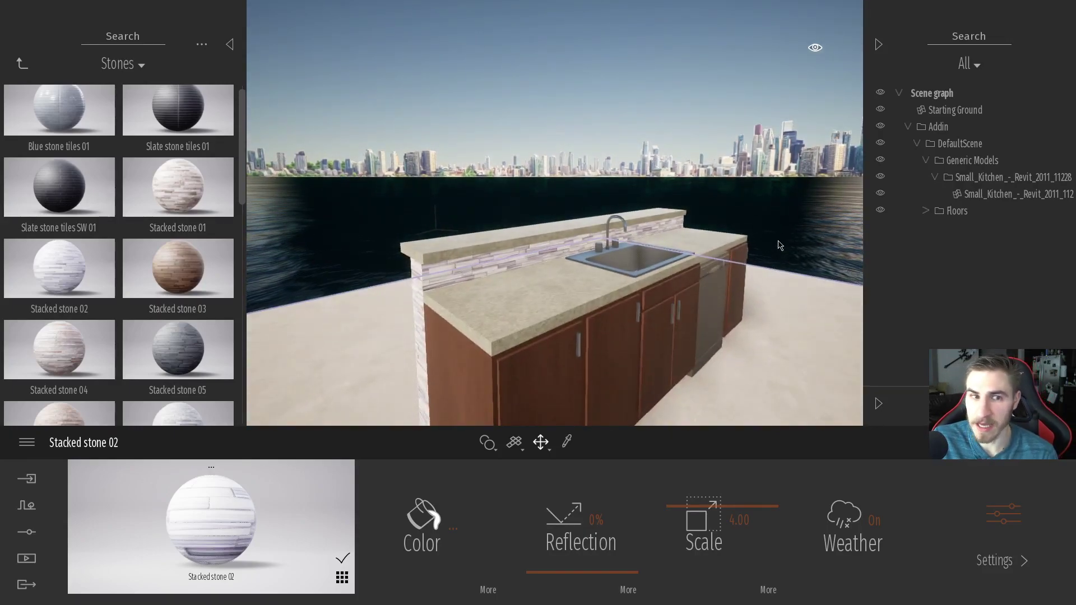
{"action": "left_click", "coordinate": [982, 200]}
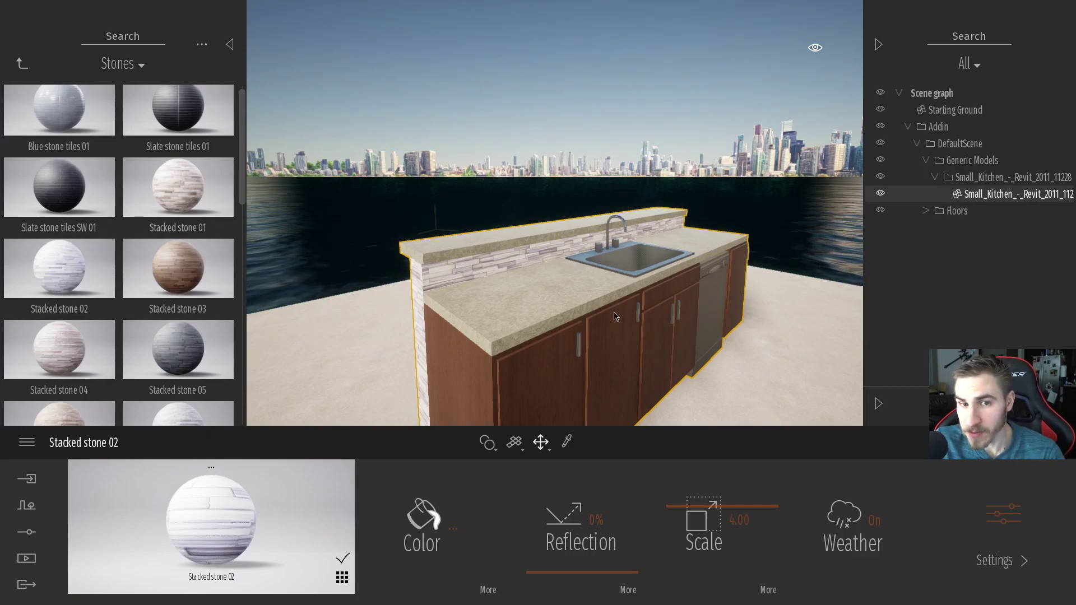
Collapse the material library, zoom out to frame the island, and go back to Revit
{"action": "scroll", "coordinate": [615, 318], "scroll_direction": "down", "scroll_amount": 2}
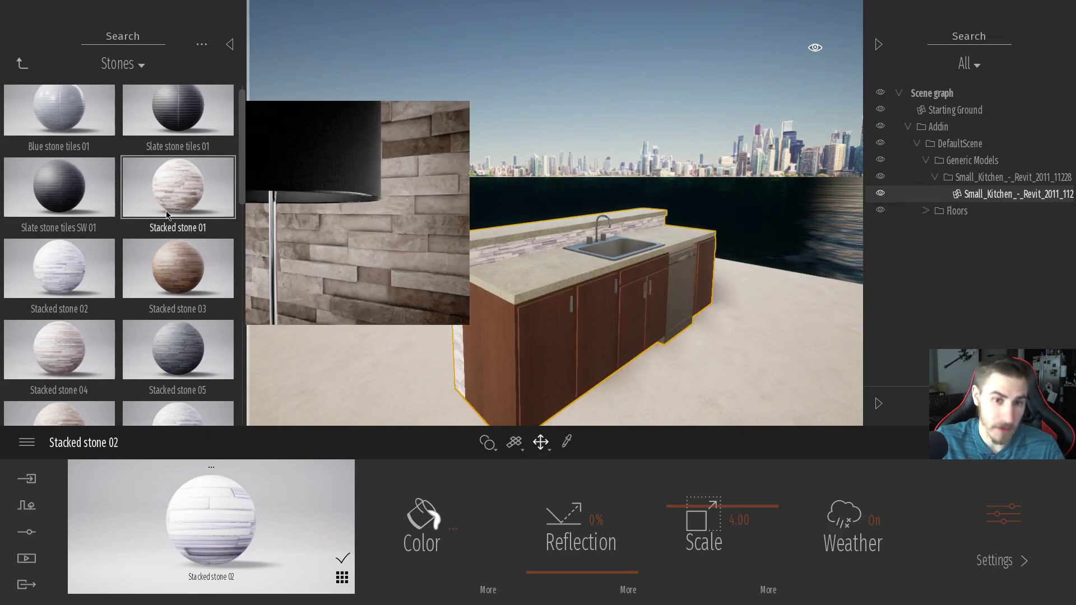
{"action": "left_click", "coordinate": [230, 44]}
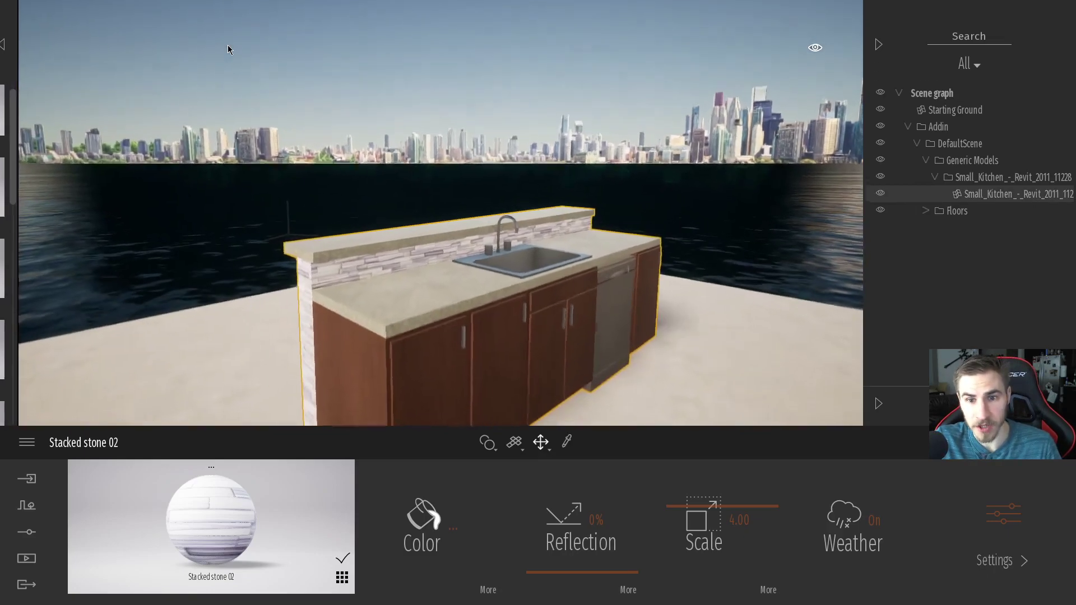
{"action": "scroll", "coordinate": [586, 250], "scroll_direction": "down", "scroll_amount": 3}
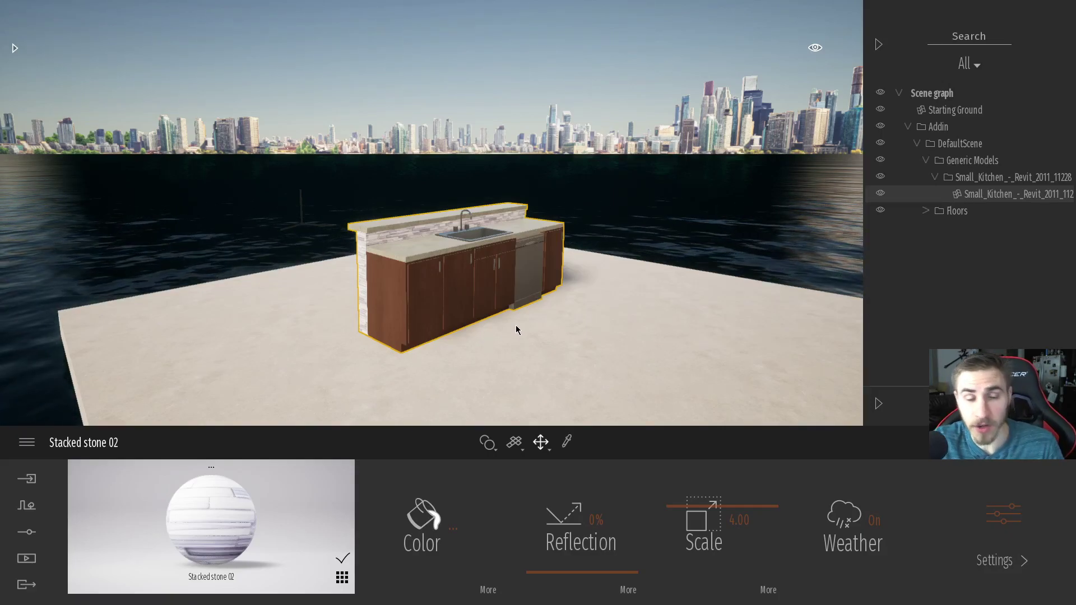
{"action": "scroll", "coordinate": [549, 293], "scroll_direction": "up", "scroll_amount": 3}
{"action": "scroll", "coordinate": [502, 323], "scroll_direction": "up", "scroll_amount": 3}
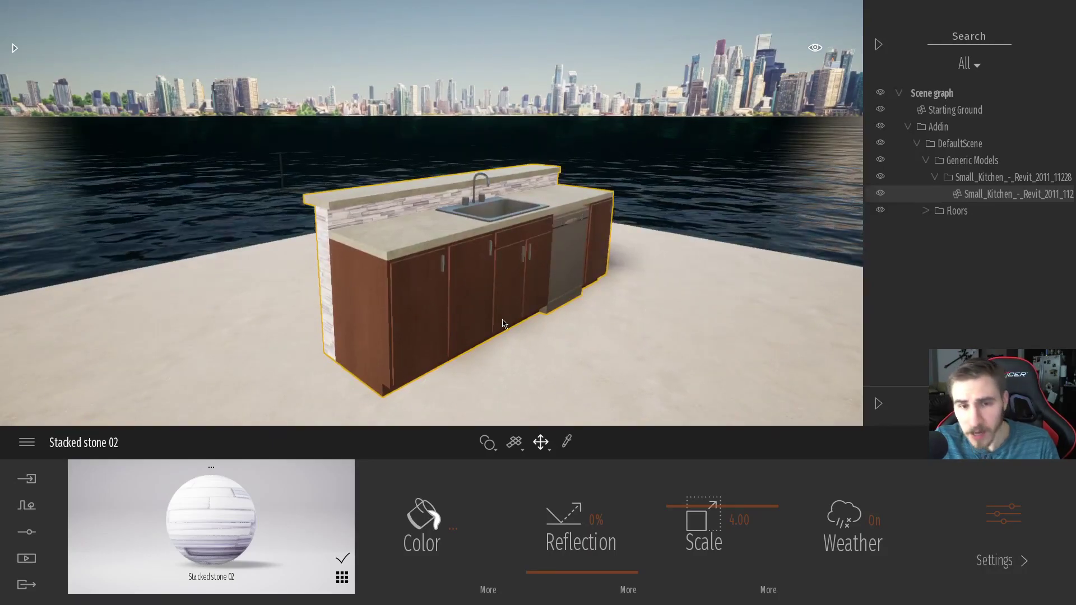
{"action": "mouse_move", "coordinate": [29, 15]}
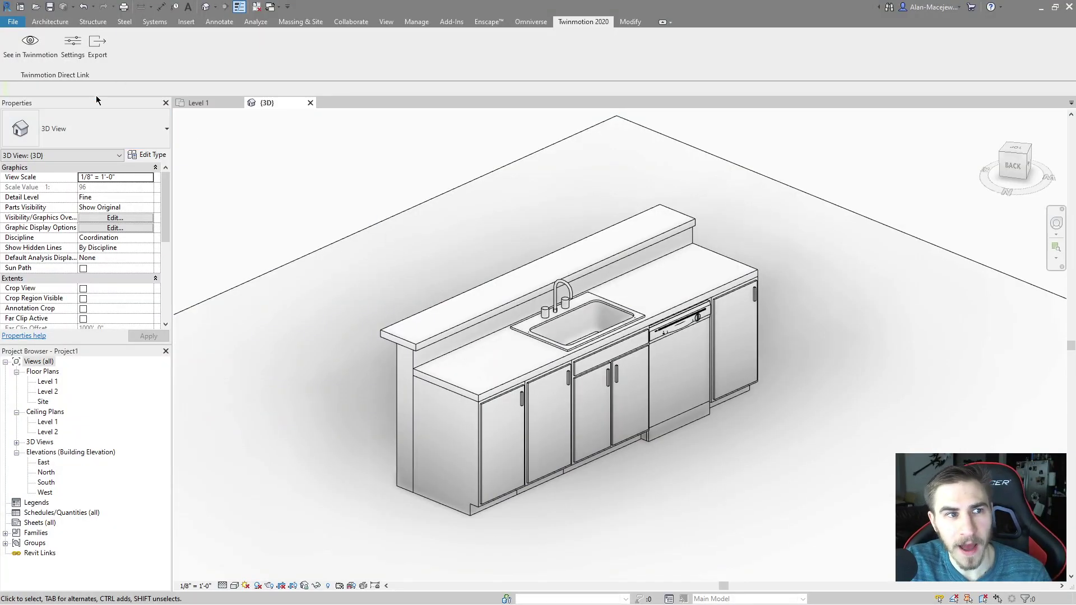
Change the Twinmotion synchronization merge setting to By family and close the dialog
{"action": "left_click", "coordinate": [72, 48]}
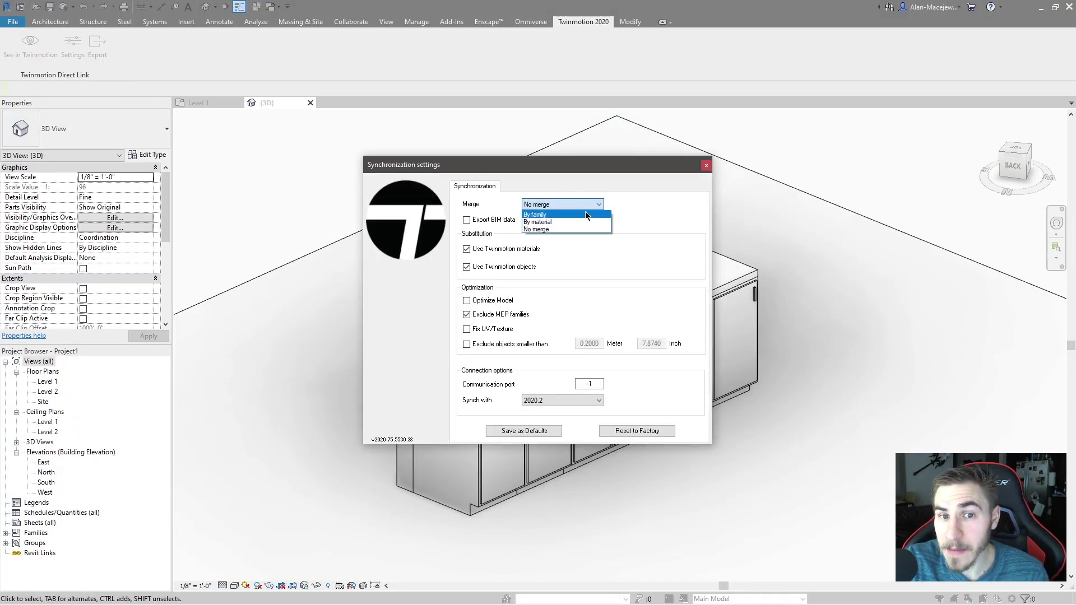
{"action": "left_click", "coordinate": [554, 214]}
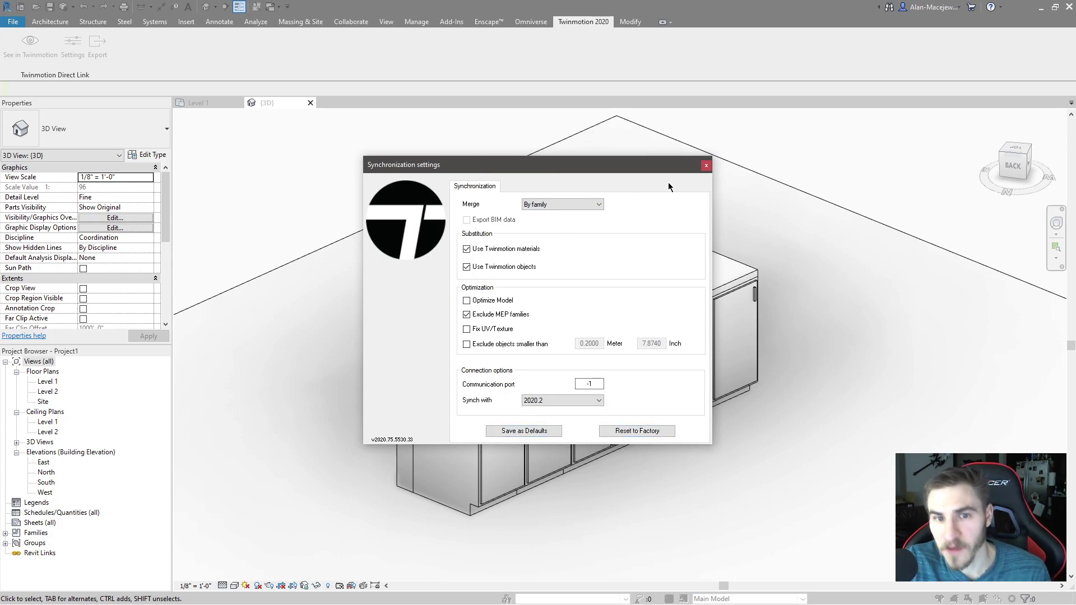
{"action": "left_click", "coordinate": [706, 166]}
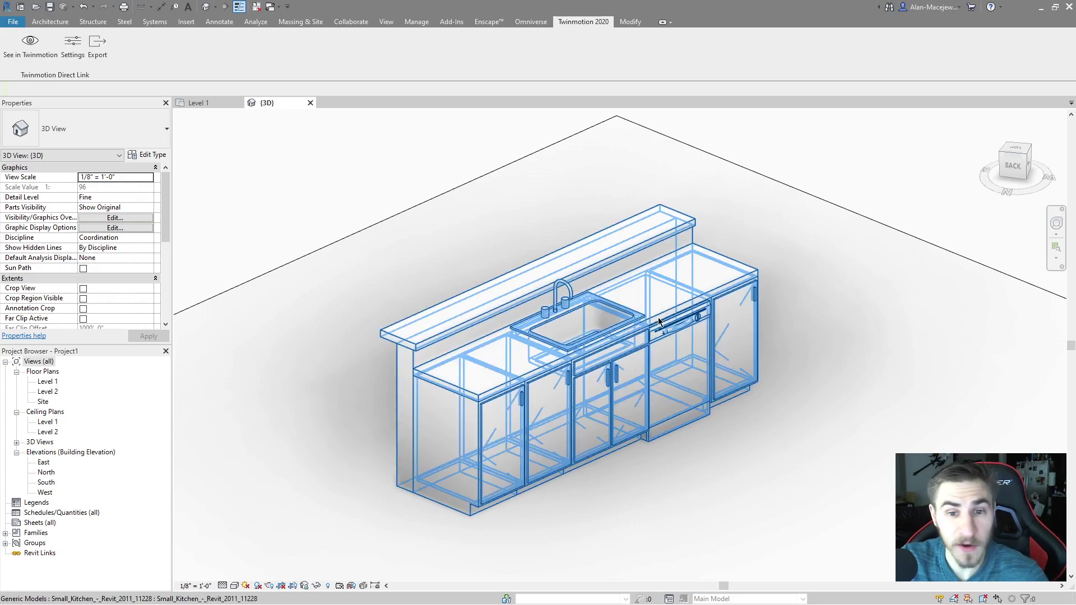
Ctrl-drag a copy of the kitchen island to its right and sync the model to Twinmotion
{"action": "scroll", "coordinate": [671, 303], "scroll_direction": "down", "scroll_amount": 2}
{"action": "left_click", "coordinate": [626, 333]}
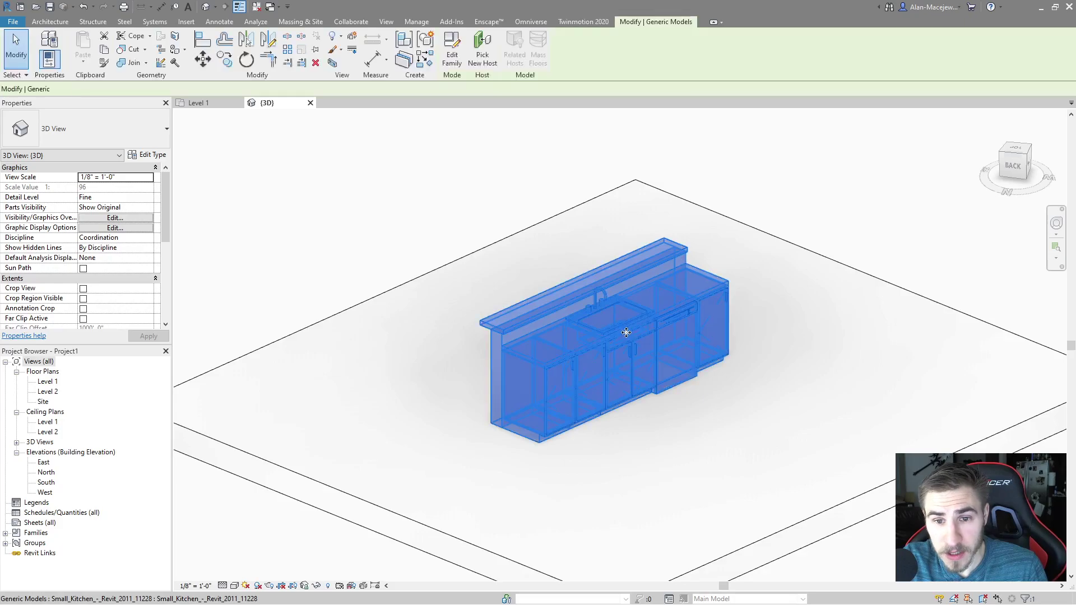
{"action": "left_click_drag", "start_coordinate": [615, 336], "coordinate": [579, 309]}
{"action": "left_click_drag", "start_coordinate": [777, 386], "coordinate": [778, 386], "text": "ctrl"}
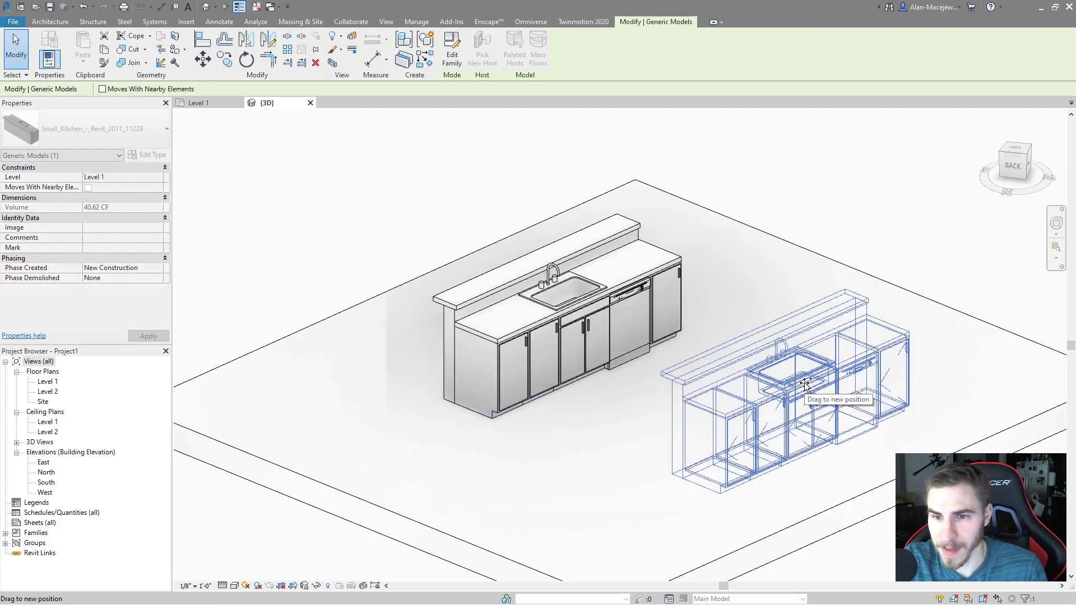
{"action": "left_click", "coordinate": [794, 254]}
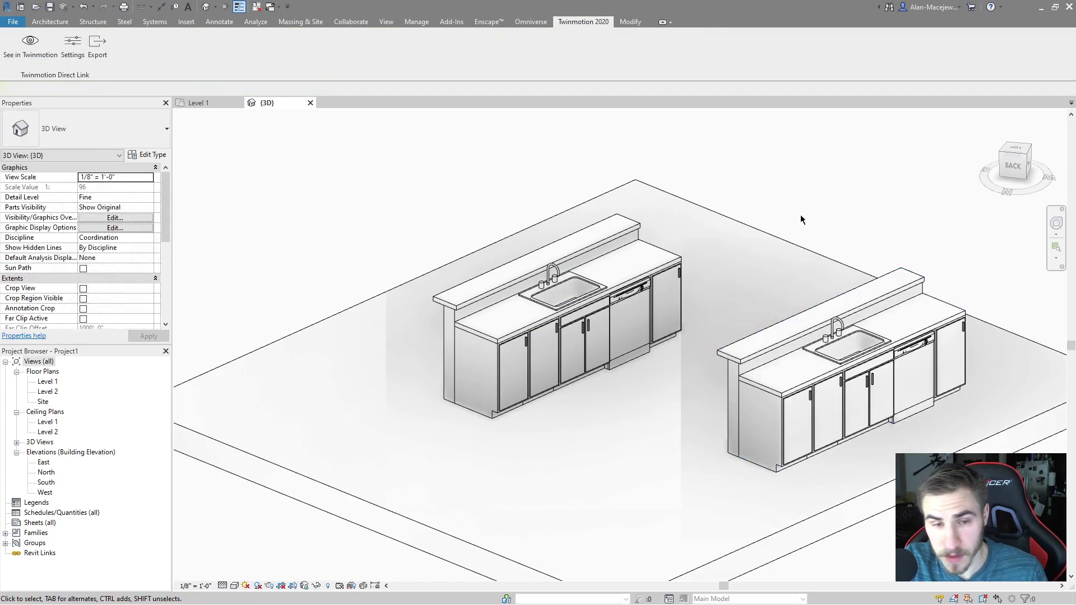
{"action": "middle_click_drag", "start_coordinate": [737, 278], "coordinate": [706, 286]}
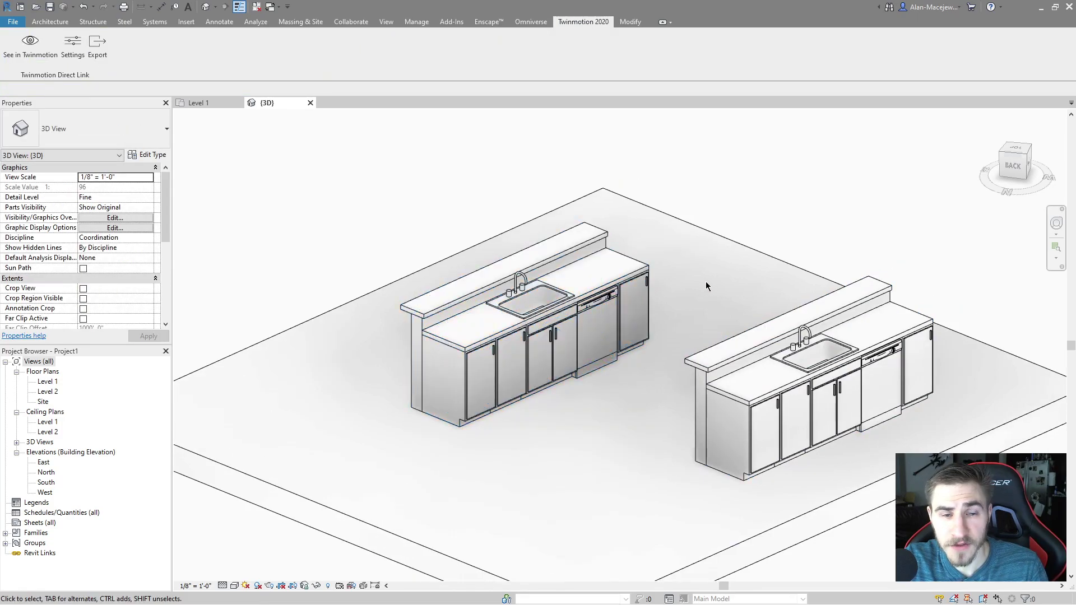
{"action": "left_click", "coordinate": [28, 51]}
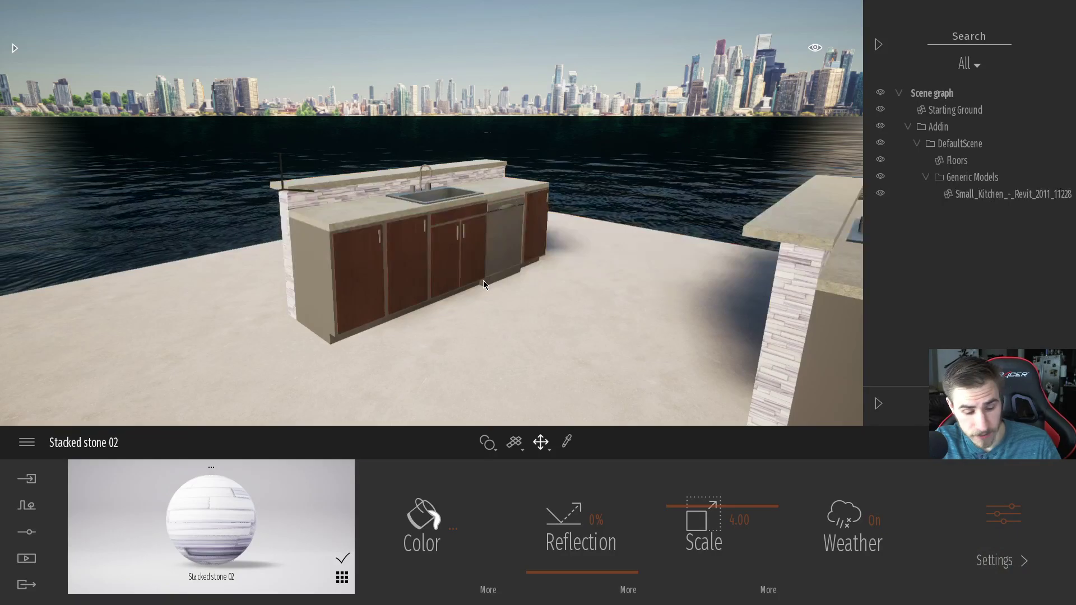
Verify both kitchens select together as one object, then pick the cabinet wood material
{"action": "scroll", "coordinate": [483, 283], "scroll_direction": "down", "scroll_amount": 5}
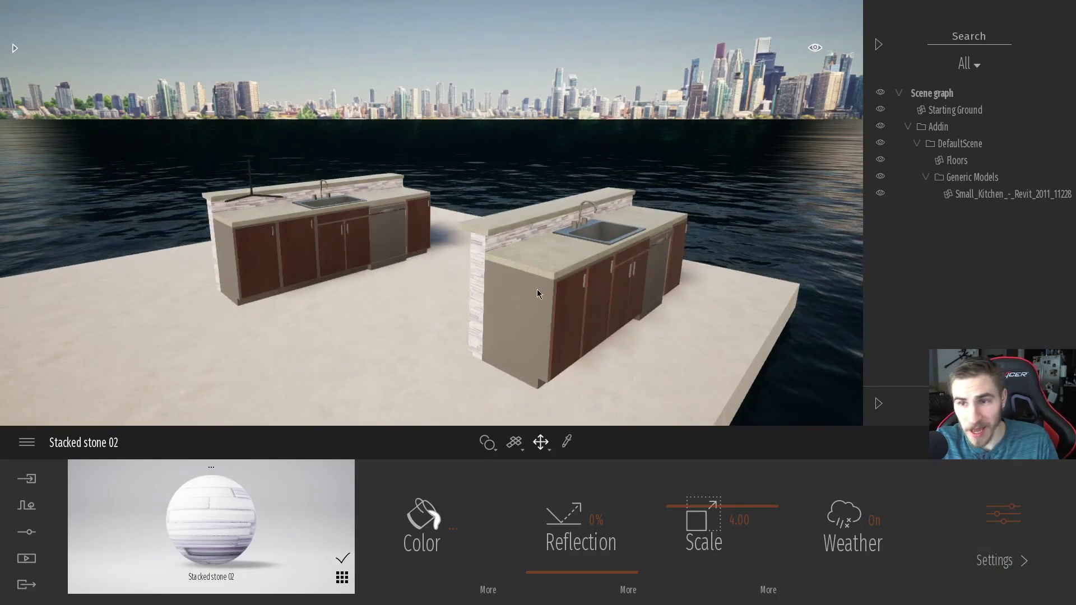
{"action": "scroll", "coordinate": [537, 290], "scroll_direction": "up", "scroll_amount": 2}
{"action": "left_click", "coordinate": [577, 293]}
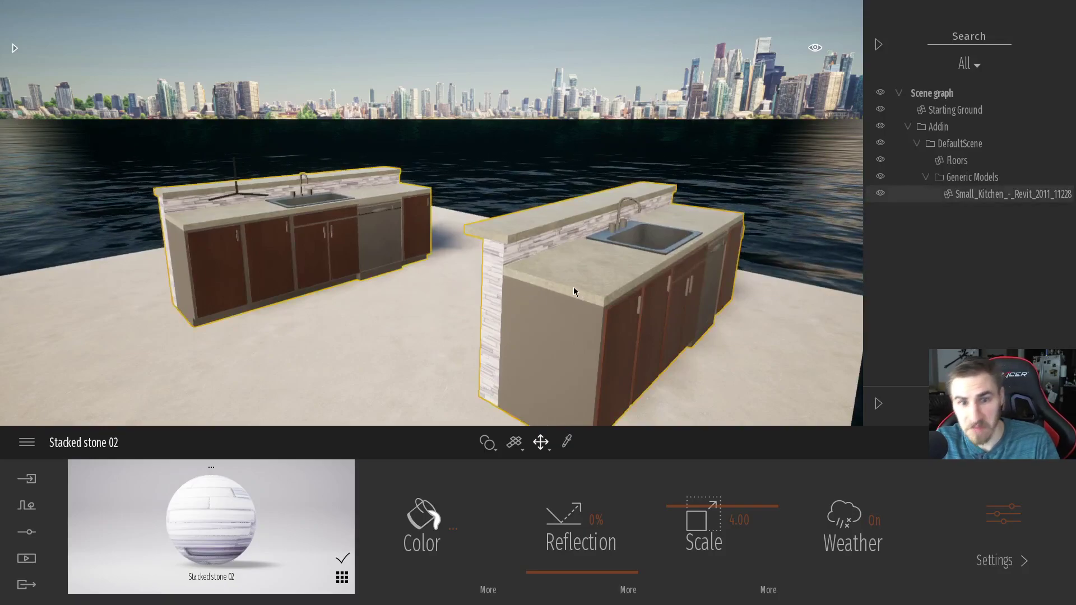
{"action": "left_click", "coordinate": [661, 103]}
{"action": "scroll", "coordinate": [661, 103], "scroll_direction": "up", "scroll_amount": 2}
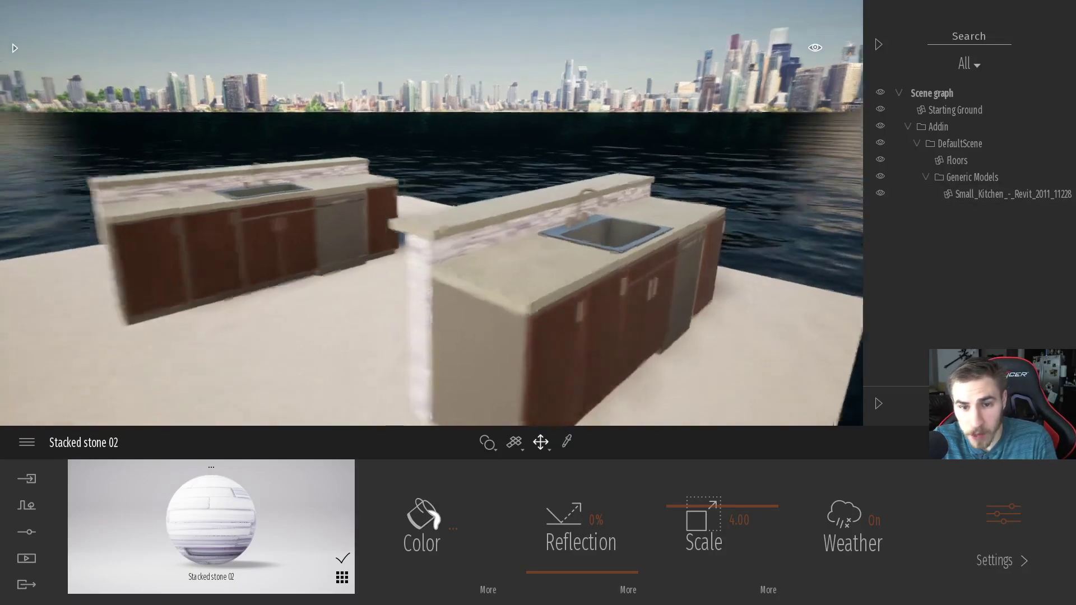
{"action": "key", "text": "a"}
{"action": "key", "text": "a"}
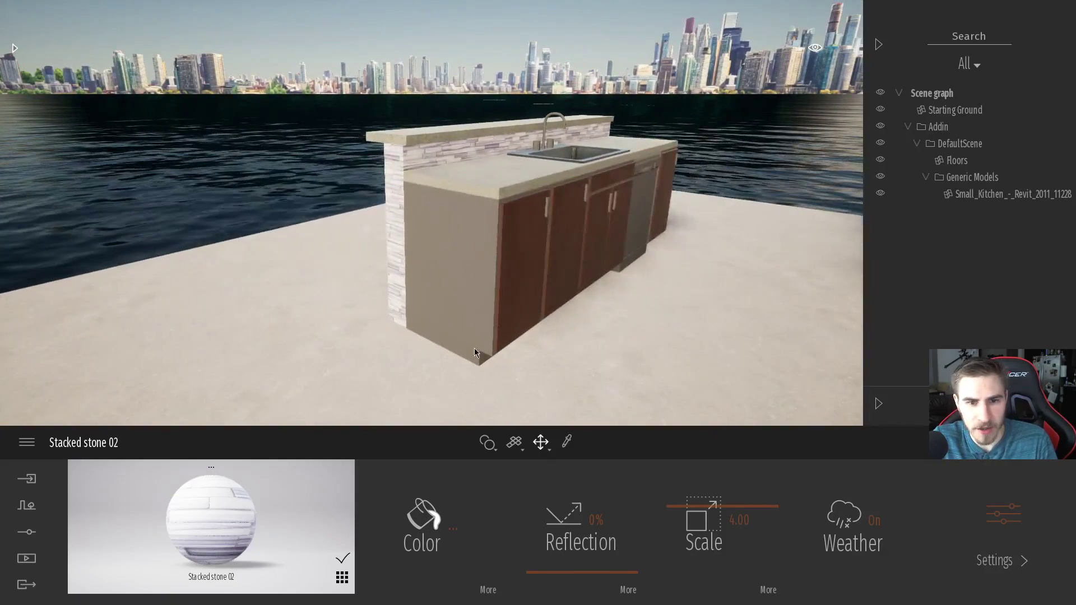
{"action": "left_click", "coordinate": [561, 252]}
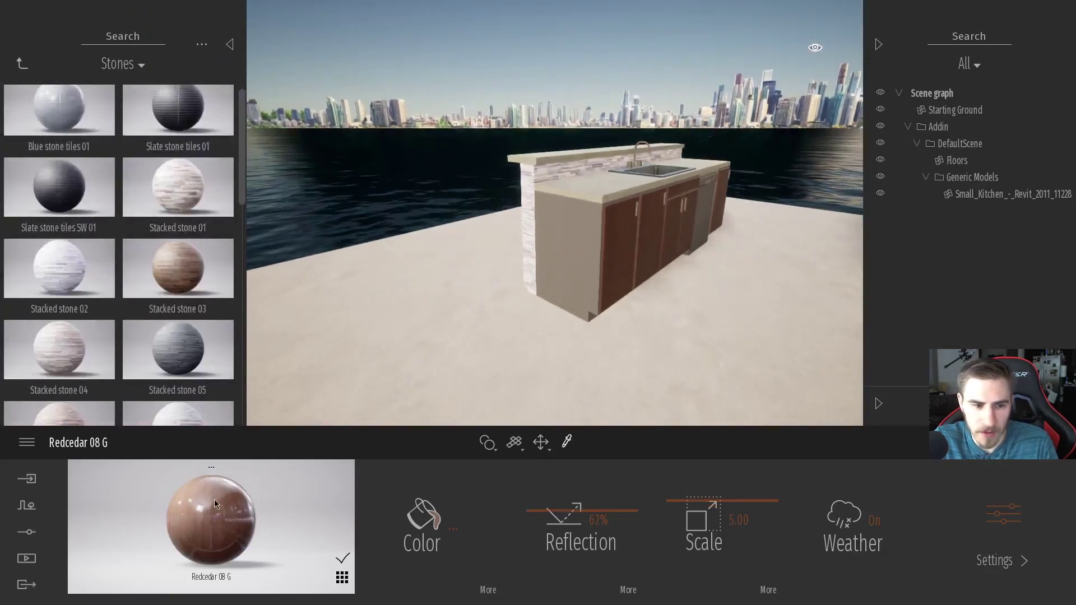
Frame both kitchen islands, collapse the left material library panel, and select the kitchen model
{"action": "scroll", "coordinate": [564, 251], "scroll_direction": "down", "scroll_amount": 5}
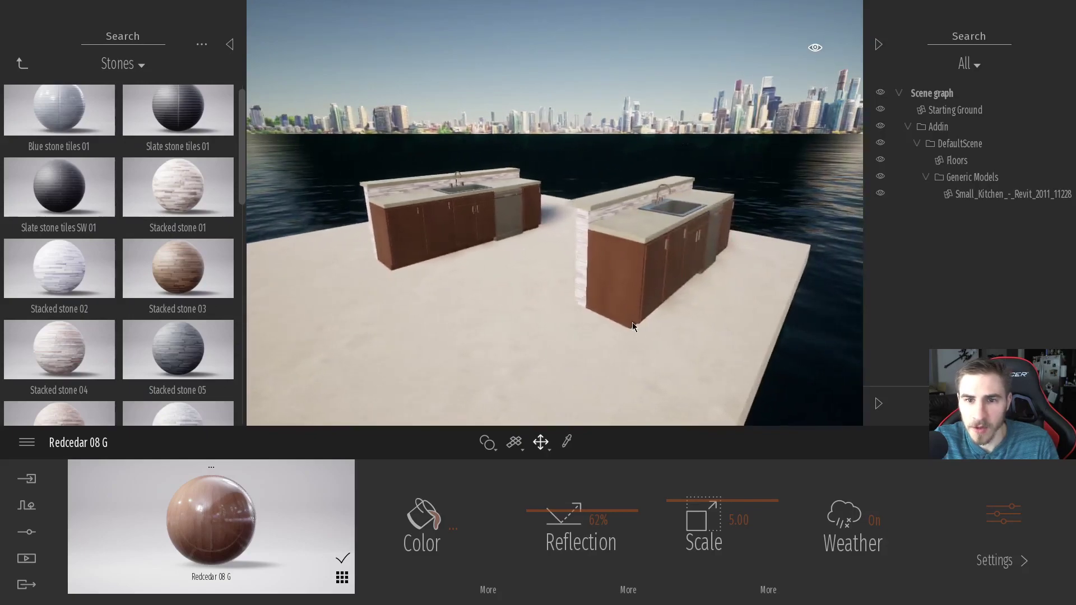
{"action": "key", "text": "w"}
{"action": "key", "text": "a"}
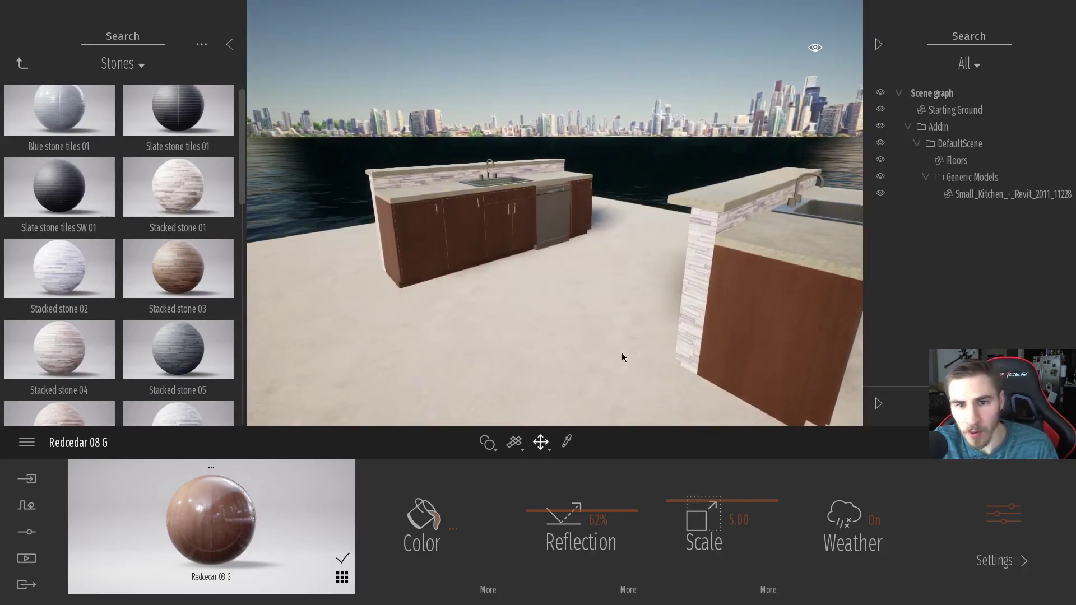
{"action": "key", "text": "s"}
{"action": "key", "text": "d"}
{"action": "right_click_drag", "start_coordinate": [560, 291], "coordinate": [547, 301]}
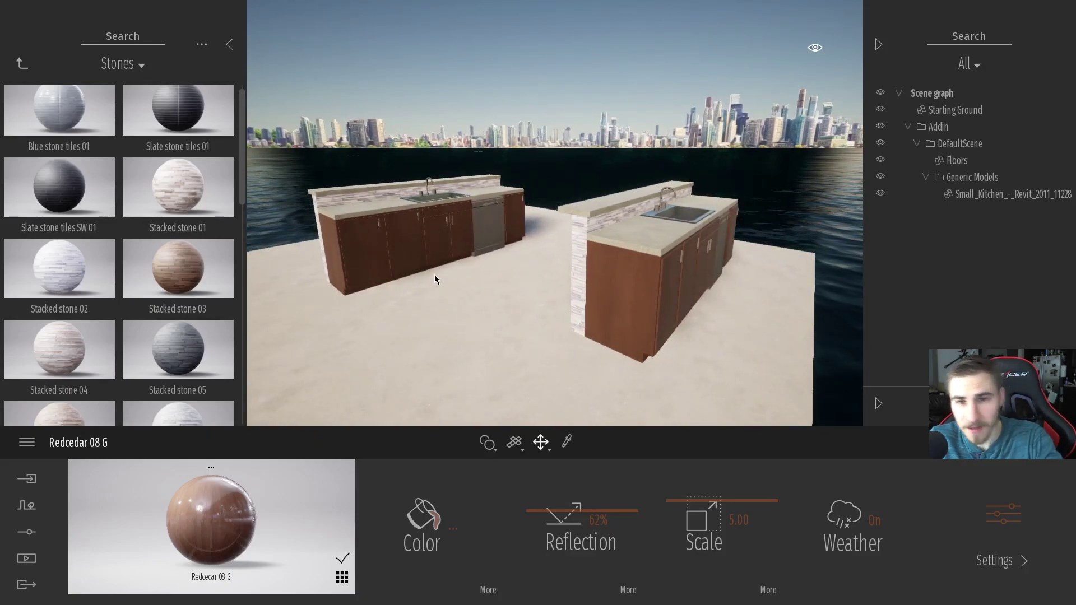
{"action": "right_click_drag", "start_coordinate": [458, 233], "coordinate": [453, 294]}
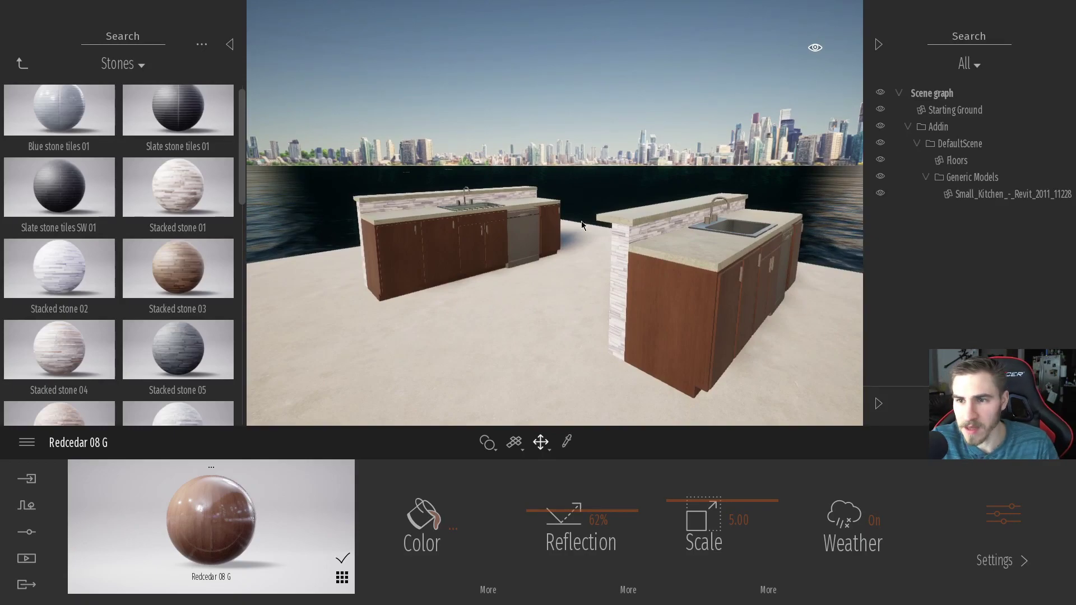
{"action": "left_click", "coordinate": [229, 45]}
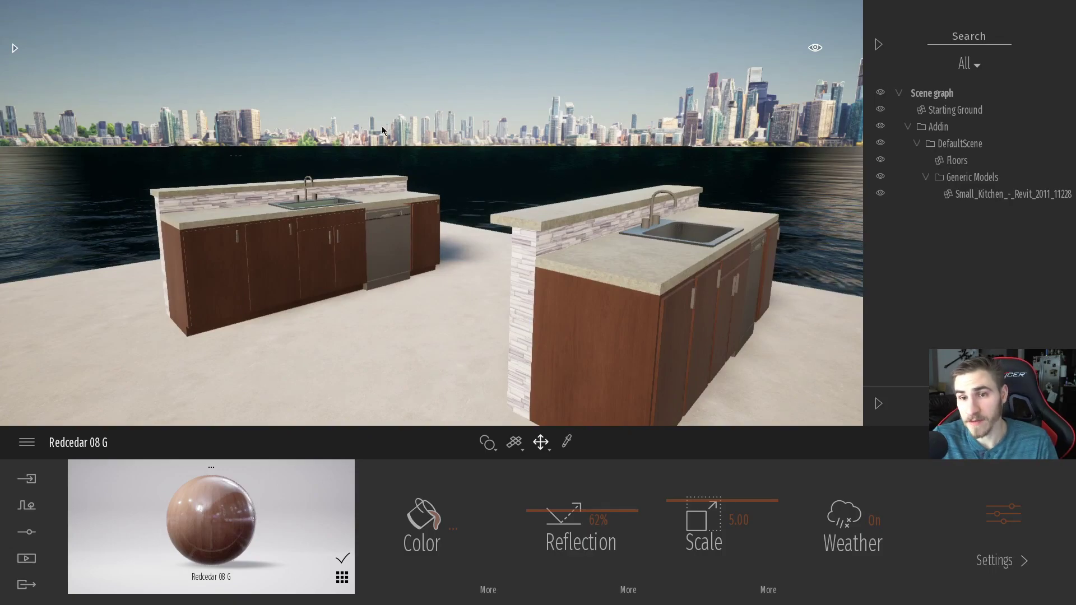
{"action": "left_click", "coordinate": [616, 266]}
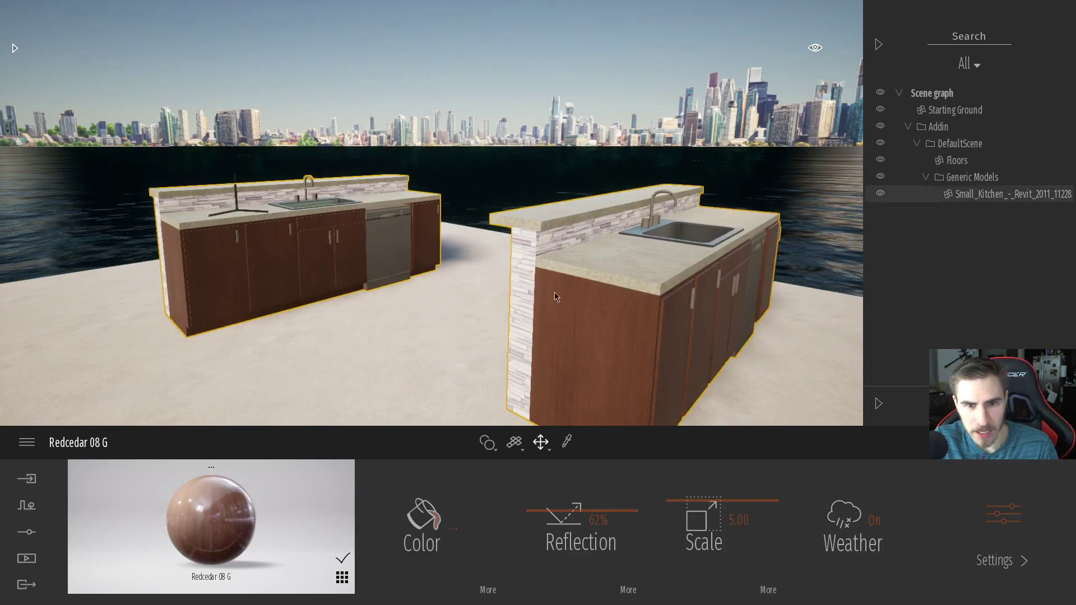
Alternately select the Floors slab and the Small_Kitchen model to compare them
{"action": "scroll", "coordinate": [583, 287], "scroll_direction": "down", "scroll_amount": 3}
{"action": "left_click", "coordinate": [958, 161]}
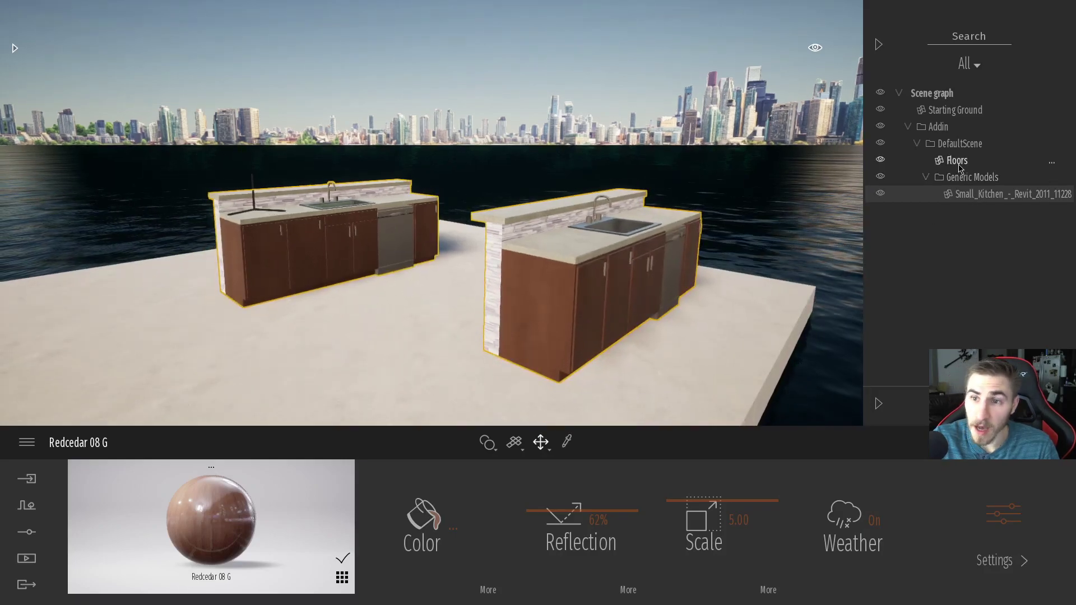
{"action": "left_click", "coordinate": [962, 202]}
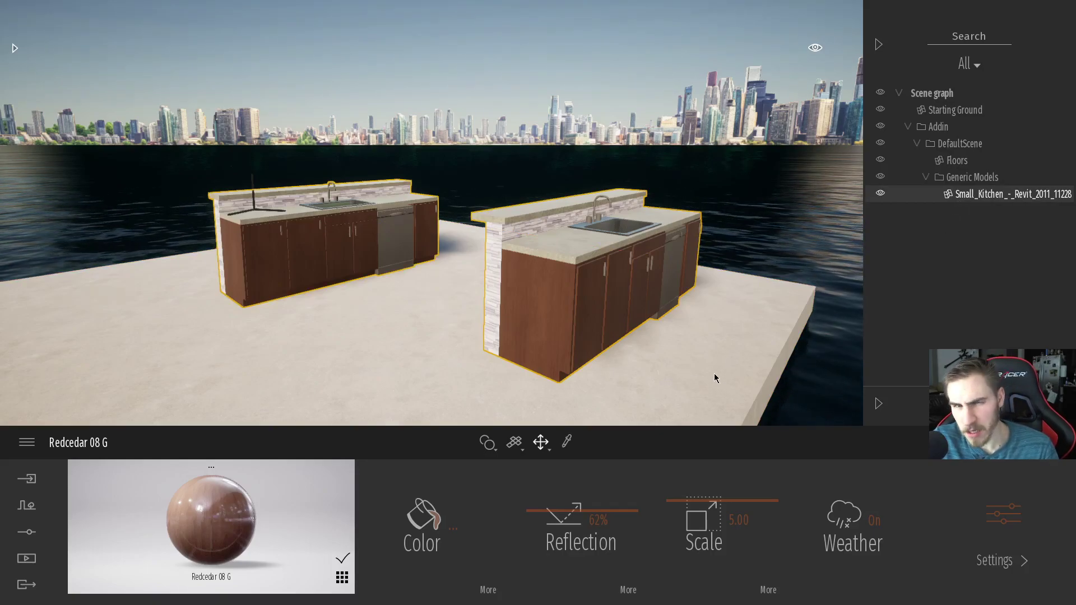
{"action": "left_click", "coordinate": [734, 352]}
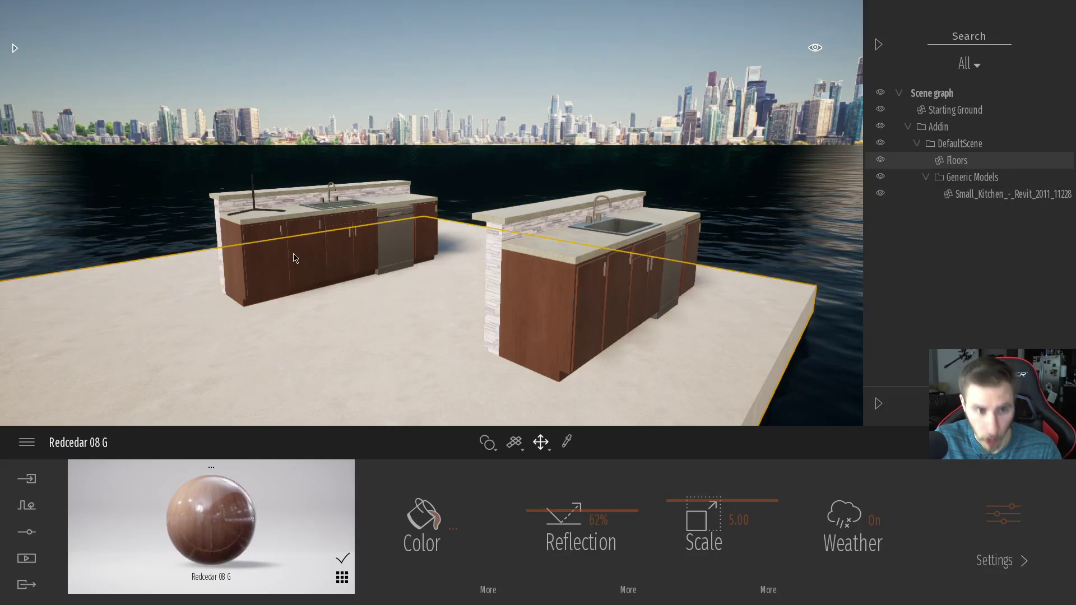
{"action": "left_click", "coordinate": [308, 220]}
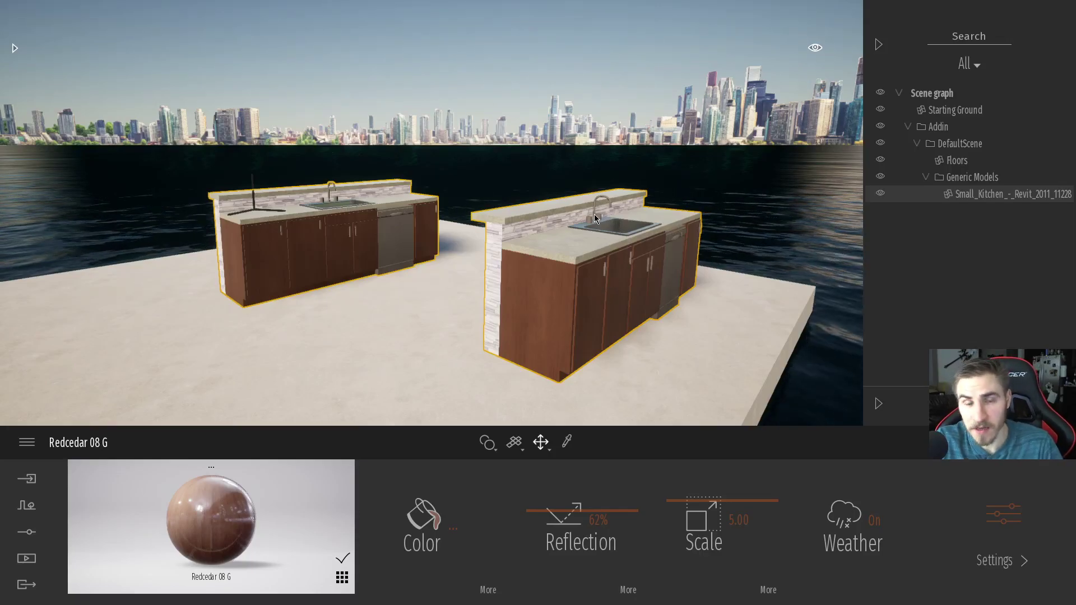
Orbit to view the islands from higher up, reselect the kitchen, and return to Revit
{"action": "scroll", "coordinate": [612, 236], "scroll_direction": "up", "scroll_amount": 3}
{"action": "left_click_drag", "start_coordinate": [555, 201], "coordinate": [555, 154]}
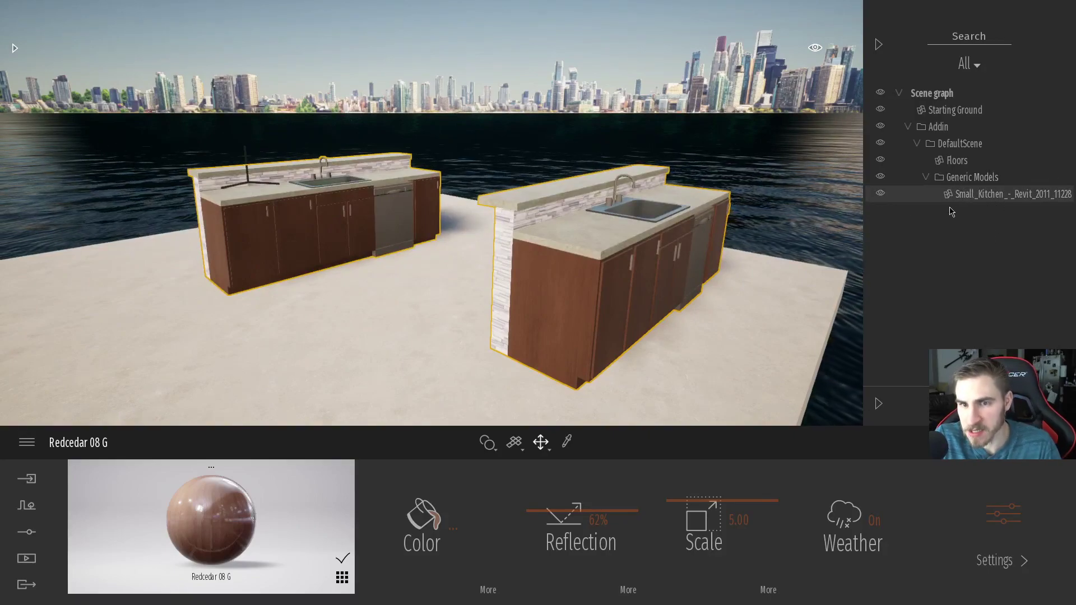
{"action": "left_click", "coordinate": [928, 196]}
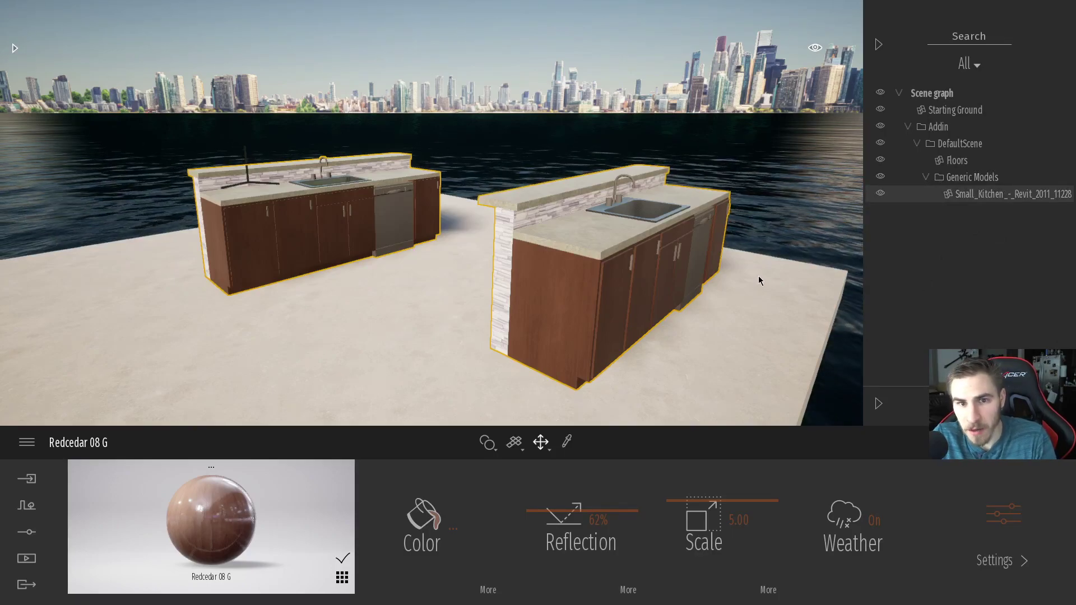
{"action": "key", "text": "alt+Tab"}
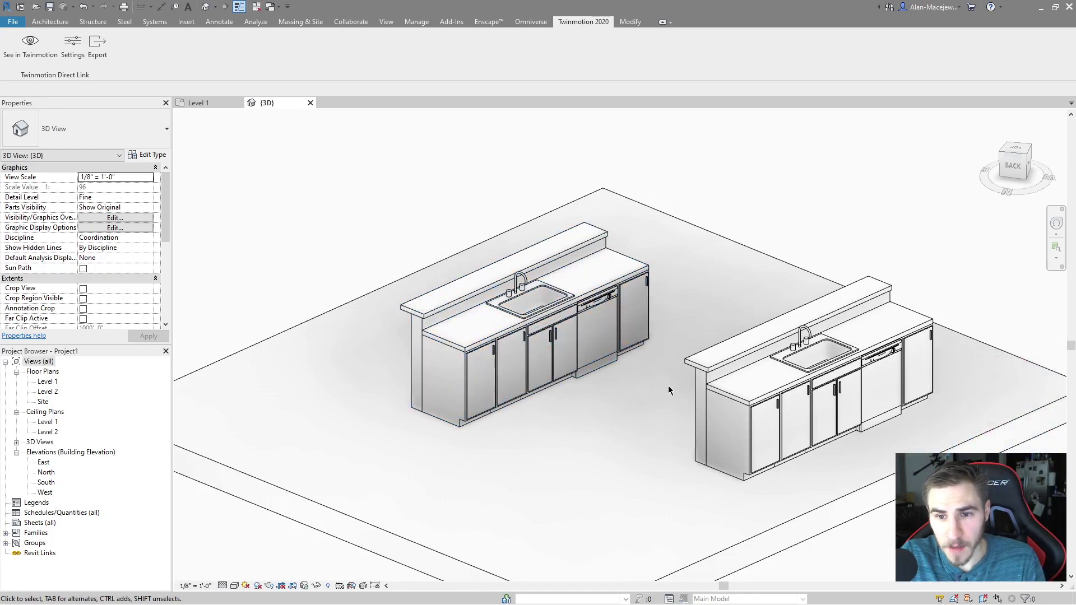
Select the right and left kitchen islands in Revit's 3D view
{"action": "left_click", "coordinate": [647, 397]}
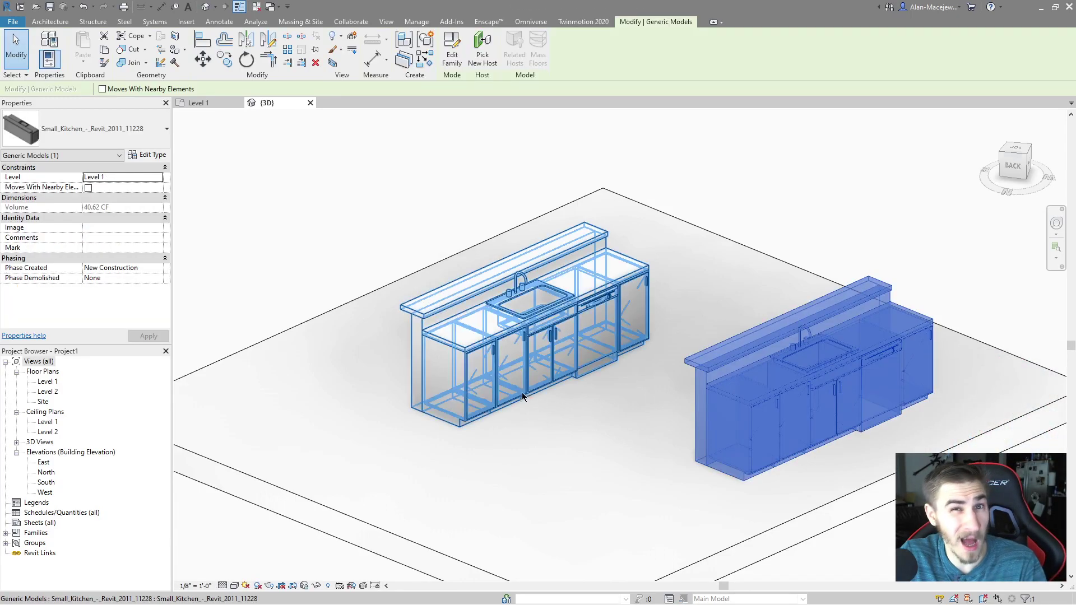
{"action": "left_click", "coordinate": [561, 319]}
{"action": "left_click", "coordinate": [769, 353]}
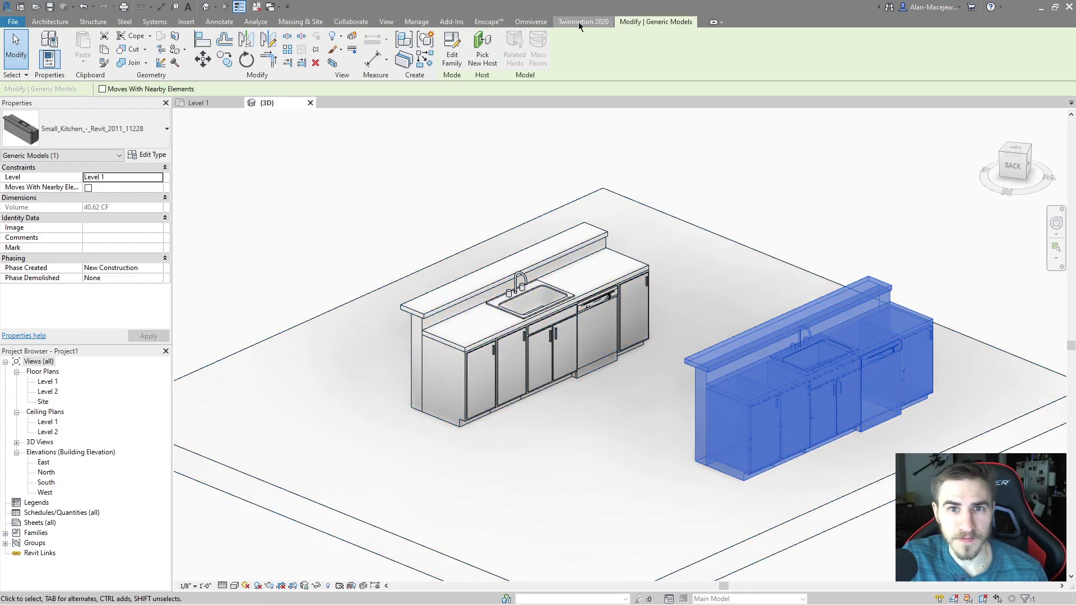
Set the Twinmotion 2020 Merge option to No merge and resync with See in Twinmotion
{"action": "left_click", "coordinate": [580, 22]}
{"action": "left_click", "coordinate": [72, 47]}
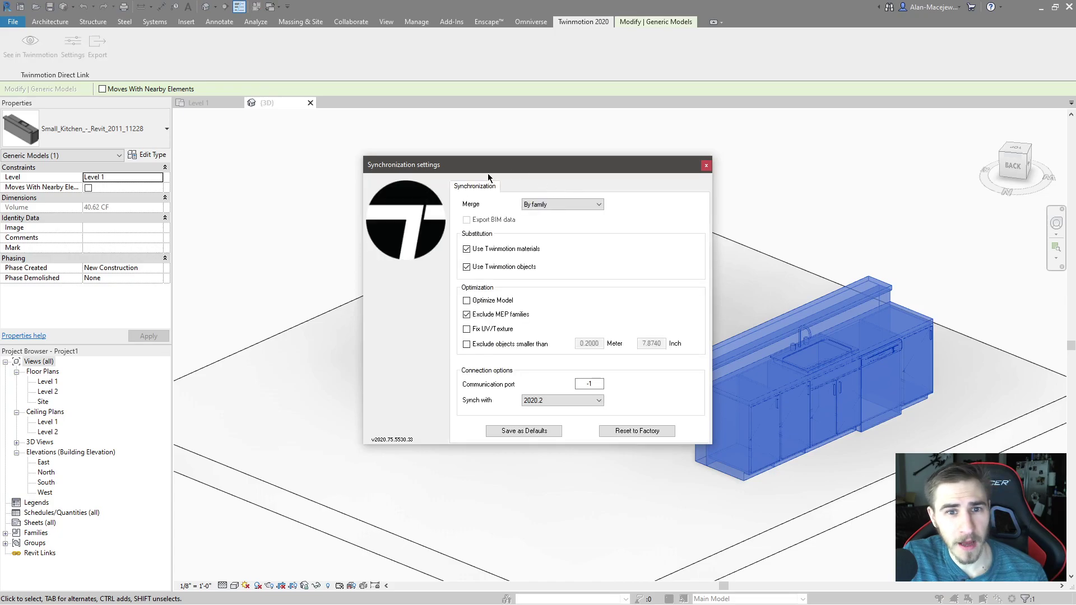
{"action": "left_click", "coordinate": [552, 205]}
{"action": "left_click", "coordinate": [584, 231]}
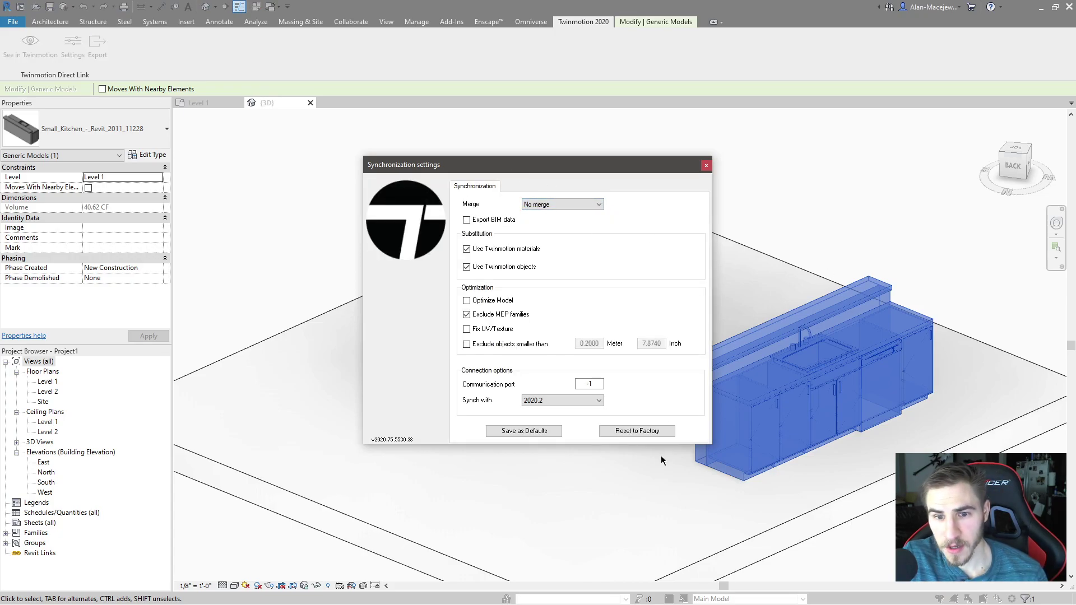
{"action": "left_click", "coordinate": [706, 165]}
{"action": "left_click", "coordinate": [31, 44]}
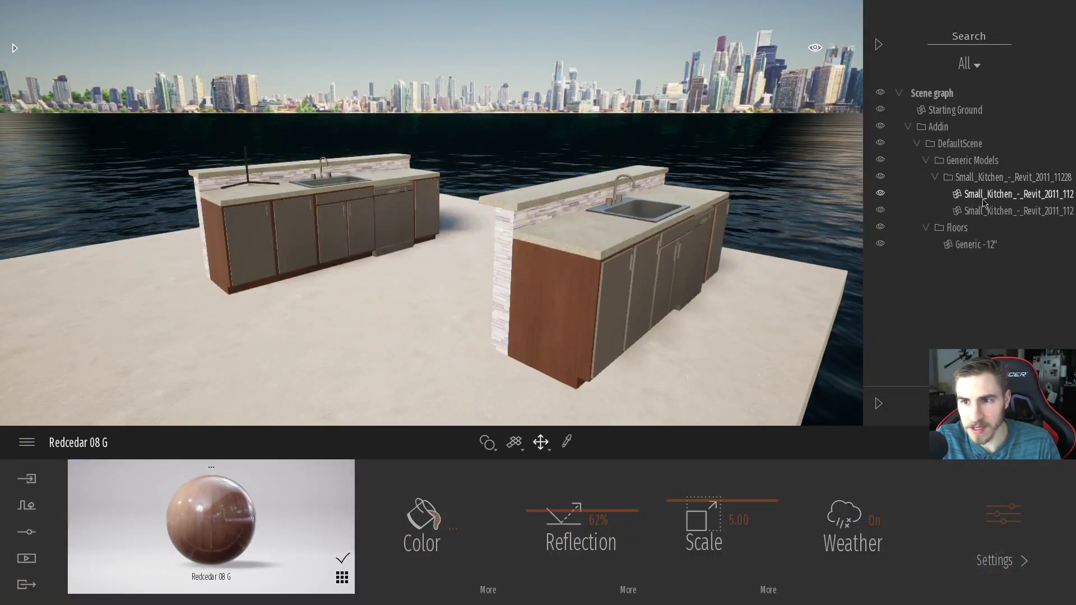
Select each Small_Kitchen entry in turn to confirm the two islands are separate
{"action": "left_click", "coordinate": [977, 213]}
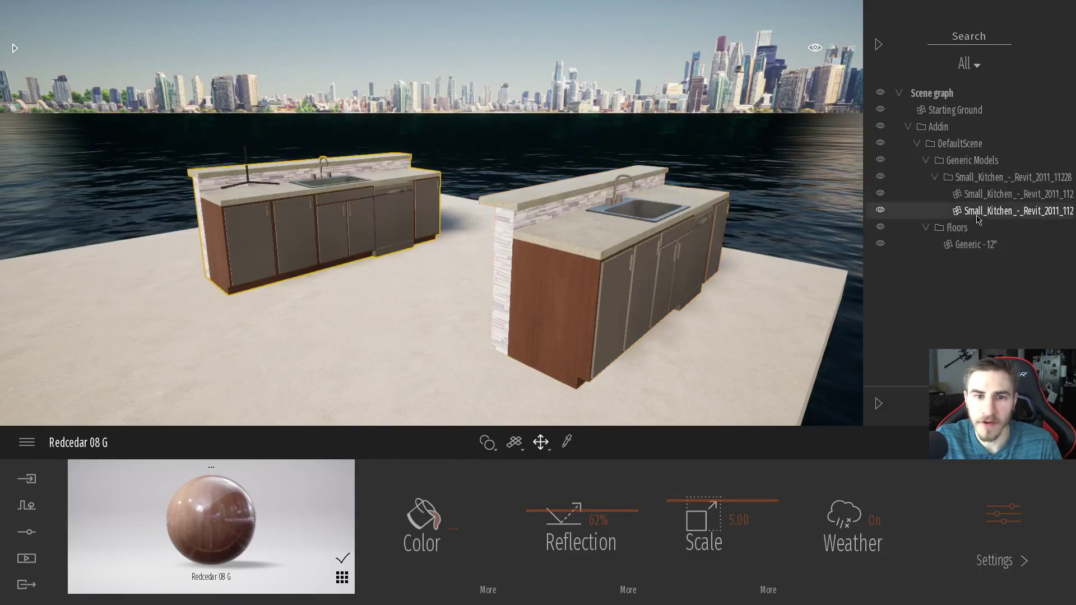
{"action": "left_click", "coordinate": [966, 196]}
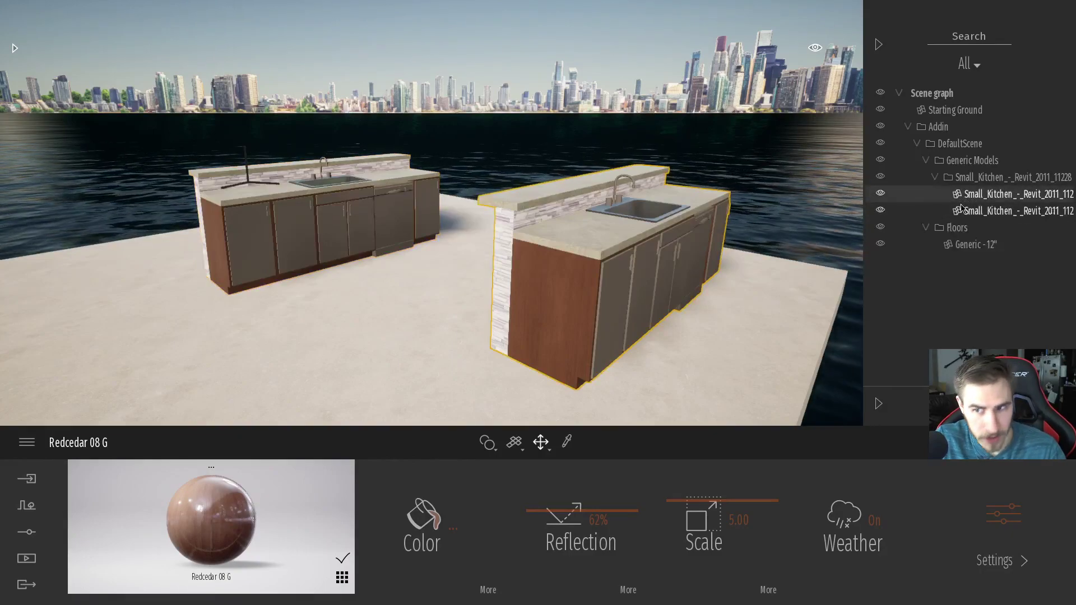
{"action": "left_click", "coordinate": [971, 213]}
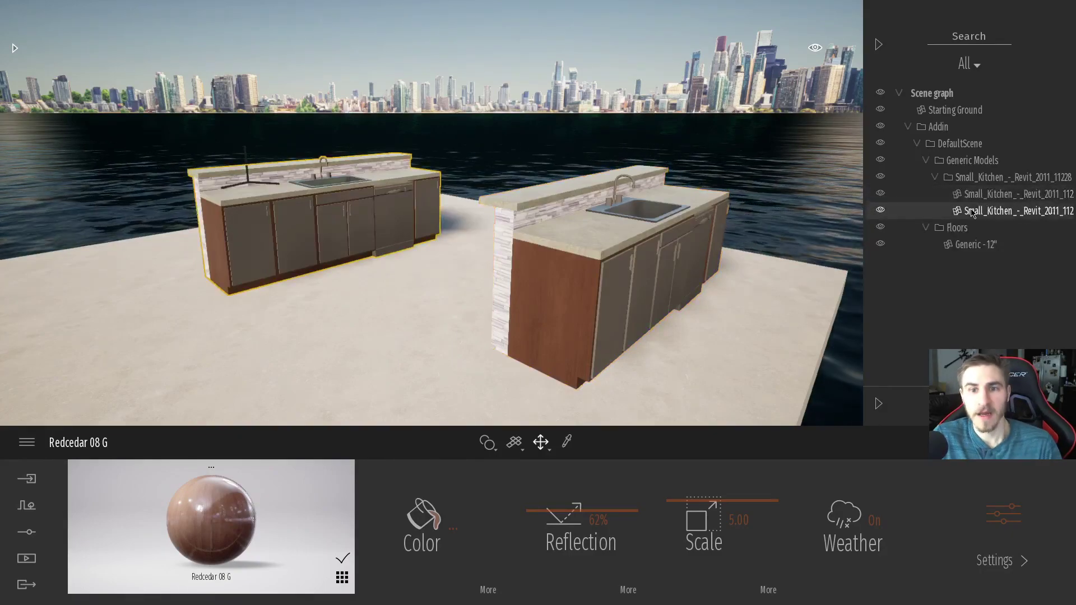
{"action": "left_click", "coordinate": [634, 233]}
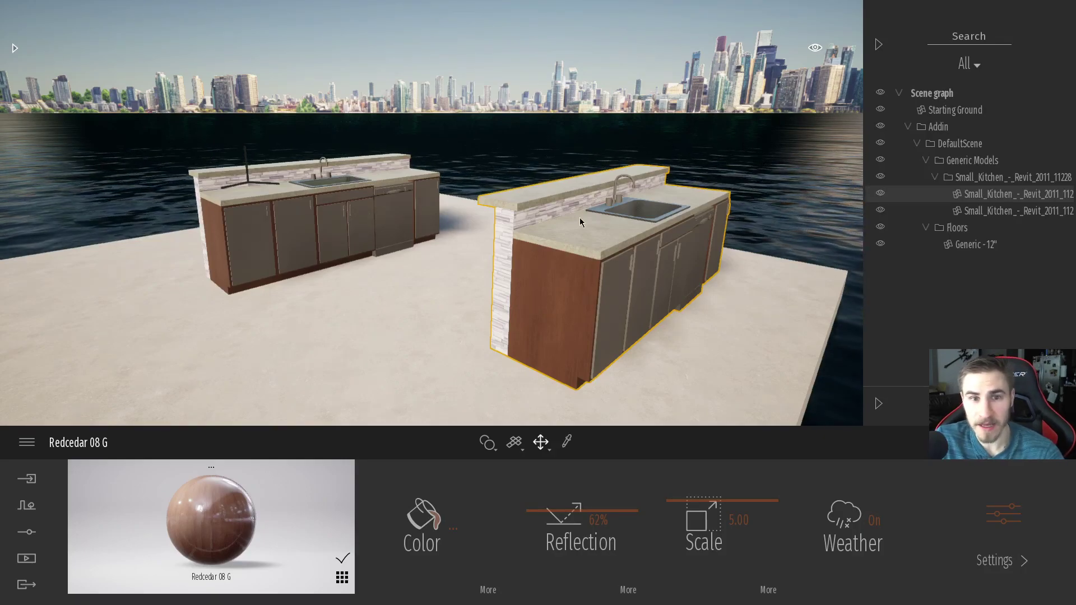
Apply Redcedar 08 G to the cabinet doors and bring Revit back to the front
{"action": "left_click_drag", "start_coordinate": [211, 527], "coordinate": [660, 281]}
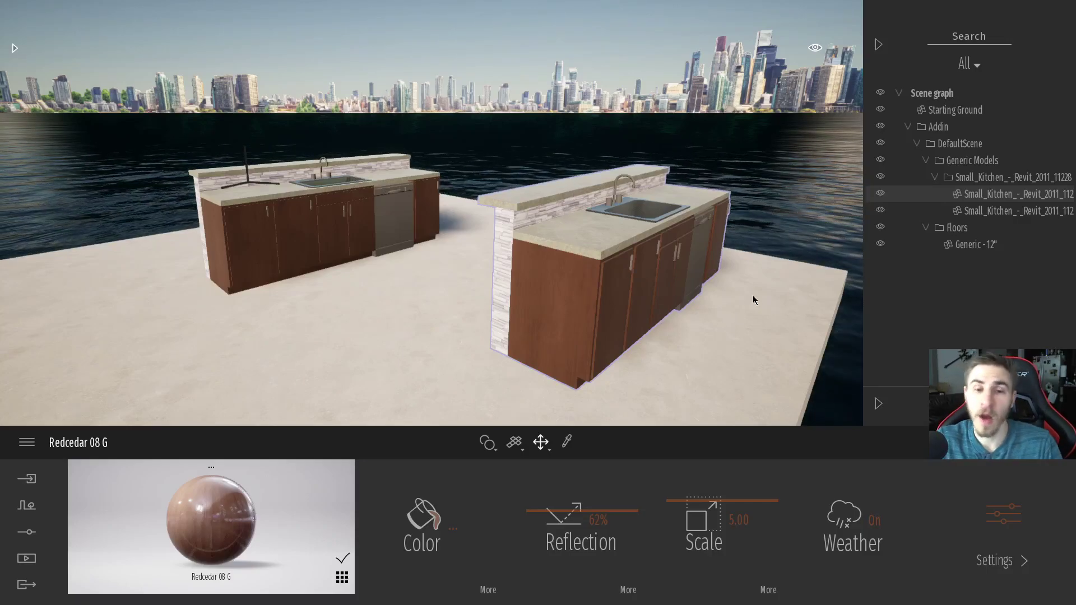
{"action": "key", "text": "alt+Tab"}
{"action": "left_click", "coordinate": [649, 168]}
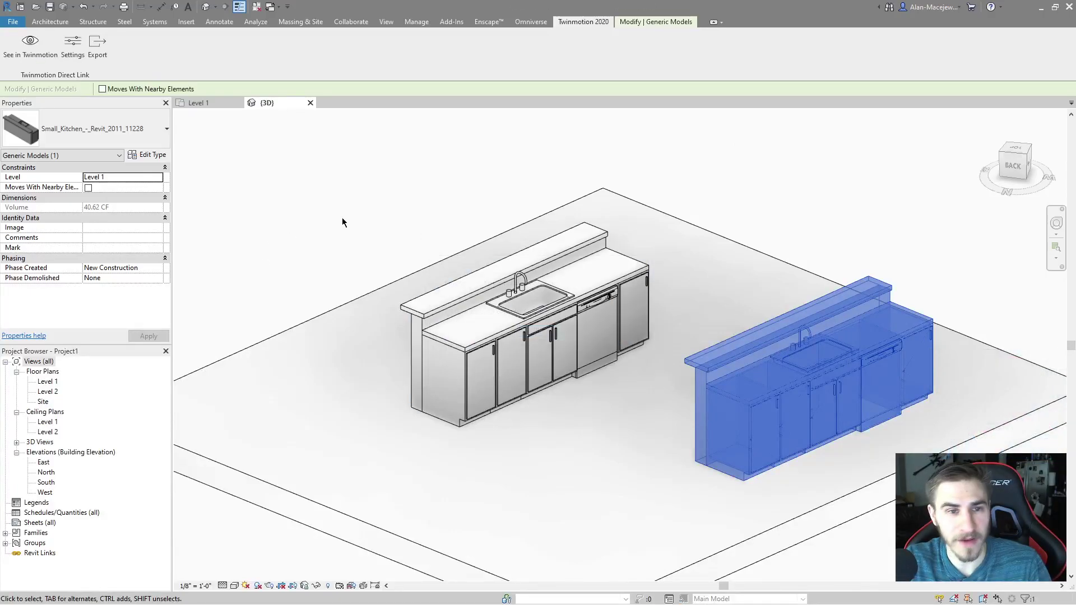
Clear the selection, switch the Twinmotion Merge setting to By material, and press See in Twinmotion
{"action": "left_click", "coordinate": [358, 225]}
{"action": "left_click", "coordinate": [72, 42]}
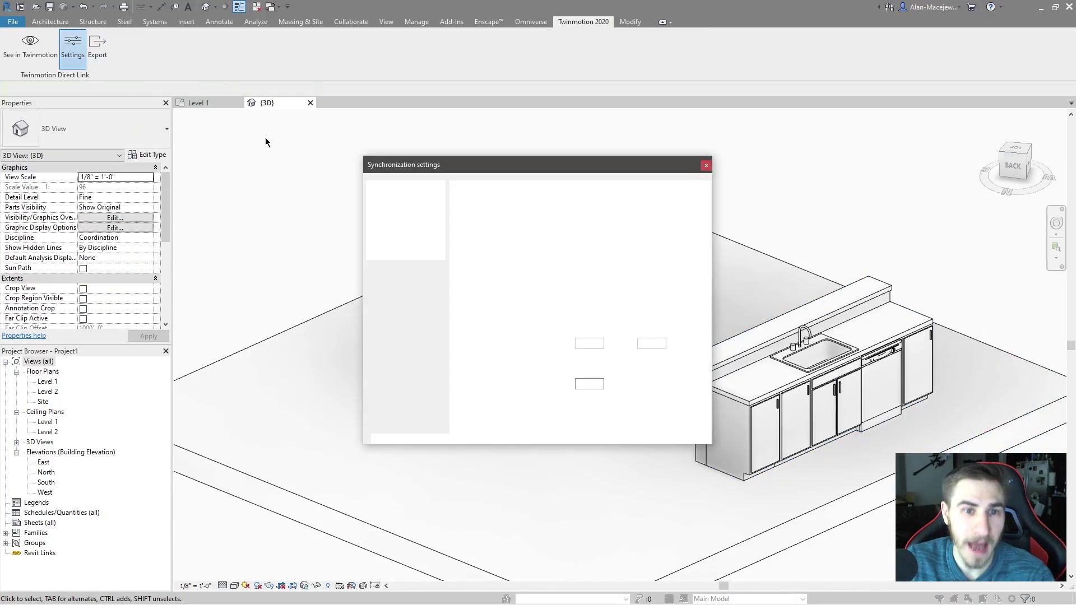
{"action": "left_click", "coordinate": [567, 205]}
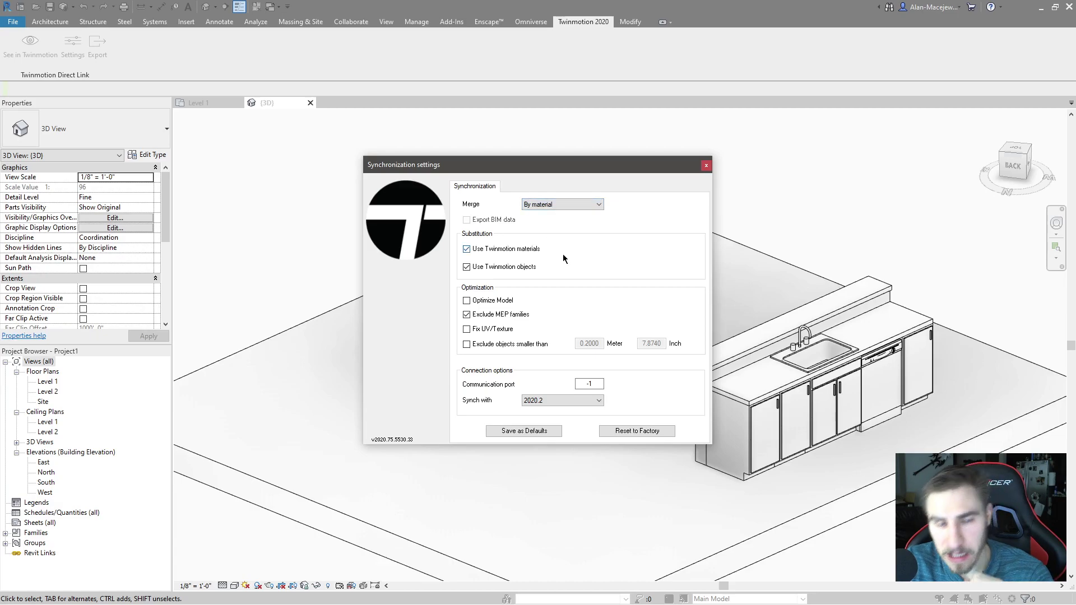
{"action": "left_click", "coordinate": [706, 167]}
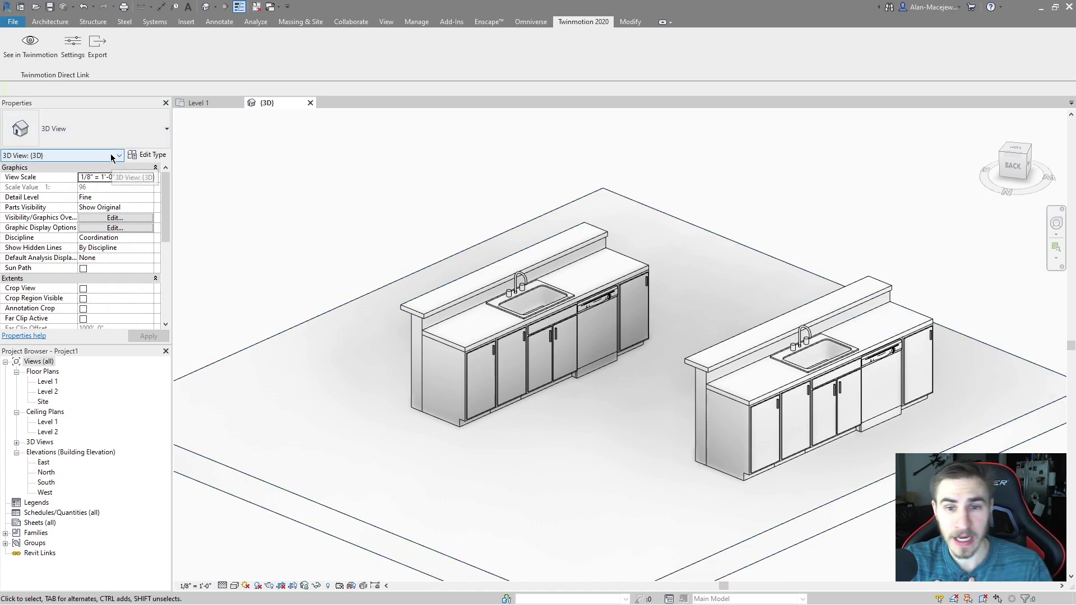
{"action": "left_click", "coordinate": [36, 61]}
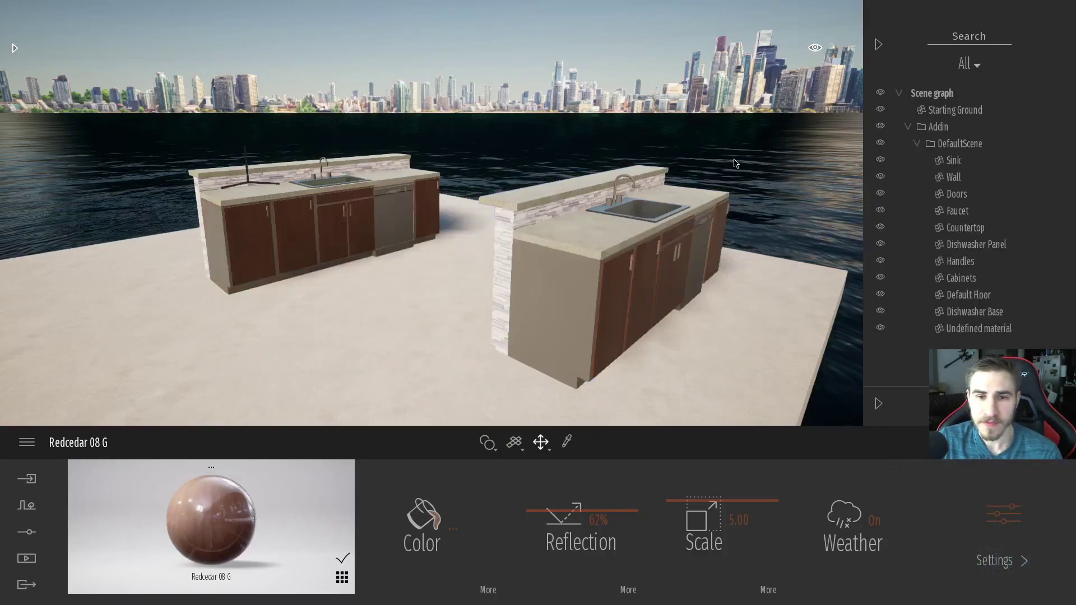
{"action": "scroll", "coordinate": [590, 169], "scroll_direction": "down", "scroll_amount": 5}
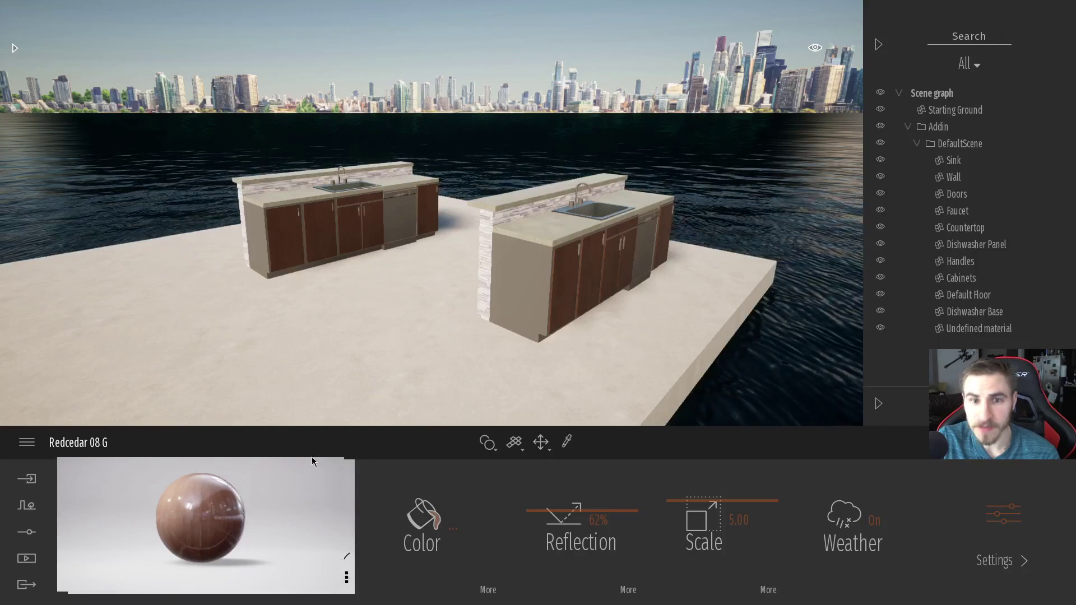
{"action": "left_click_drag", "start_coordinate": [298, 468], "coordinate": [539, 279]}
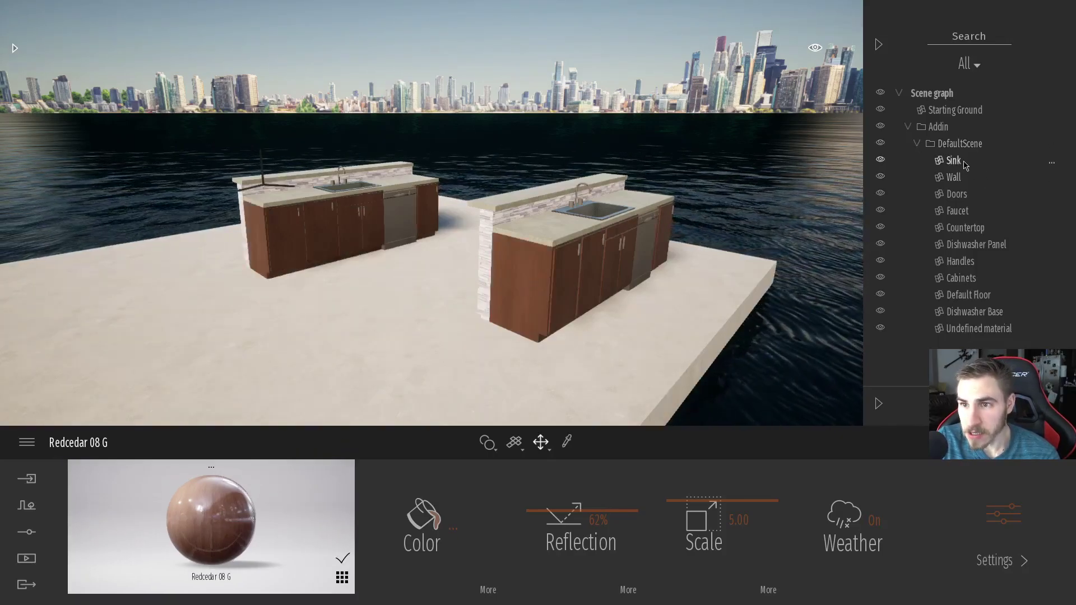
{"action": "left_click", "coordinate": [969, 180]}
{"action": "left_click", "coordinate": [965, 194]}
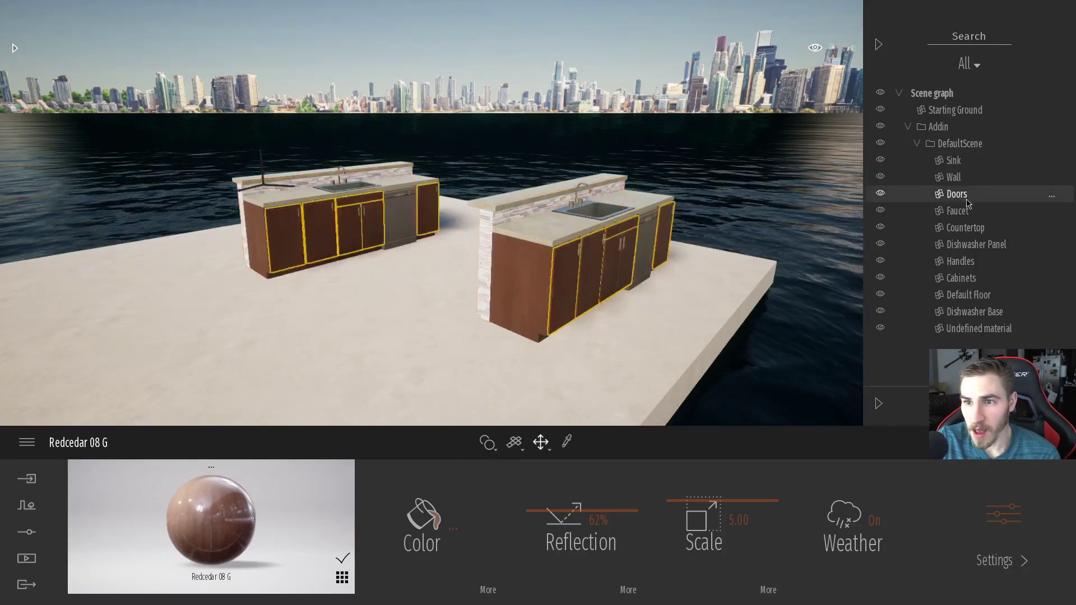
{"action": "left_click", "coordinate": [967, 216]}
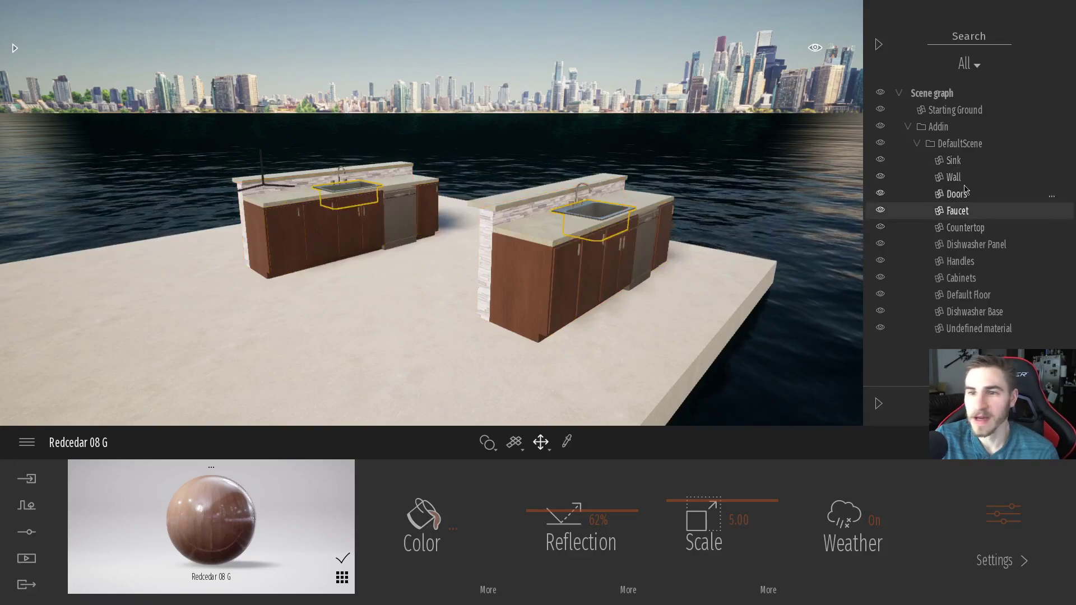
{"action": "left_click", "coordinate": [966, 231]}
{"action": "left_click", "coordinate": [968, 248]}
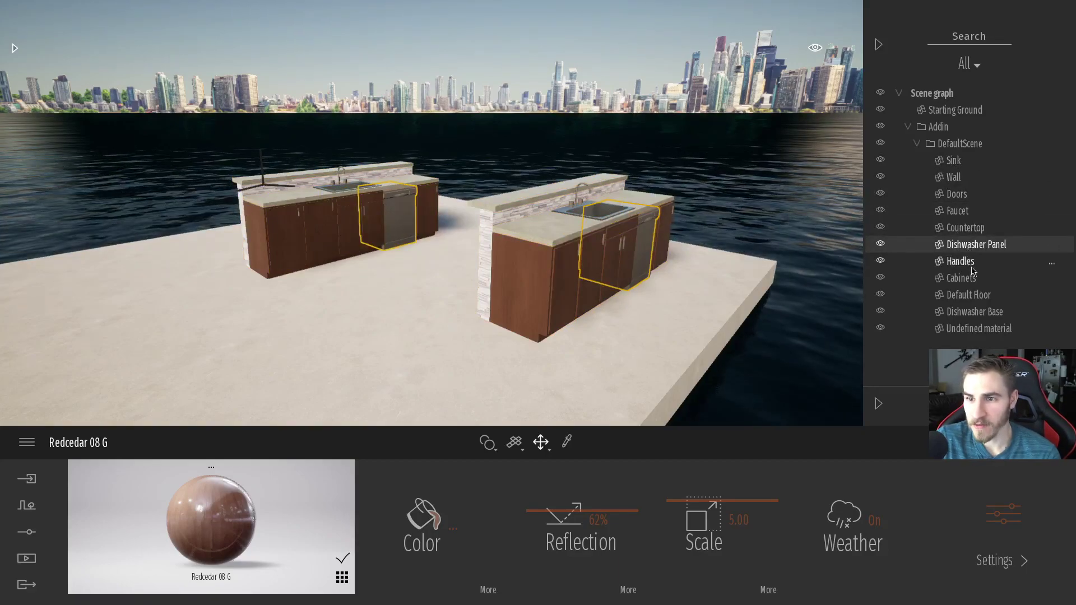
{"action": "left_click", "coordinate": [971, 264]}
{"action": "left_click", "coordinate": [969, 280]}
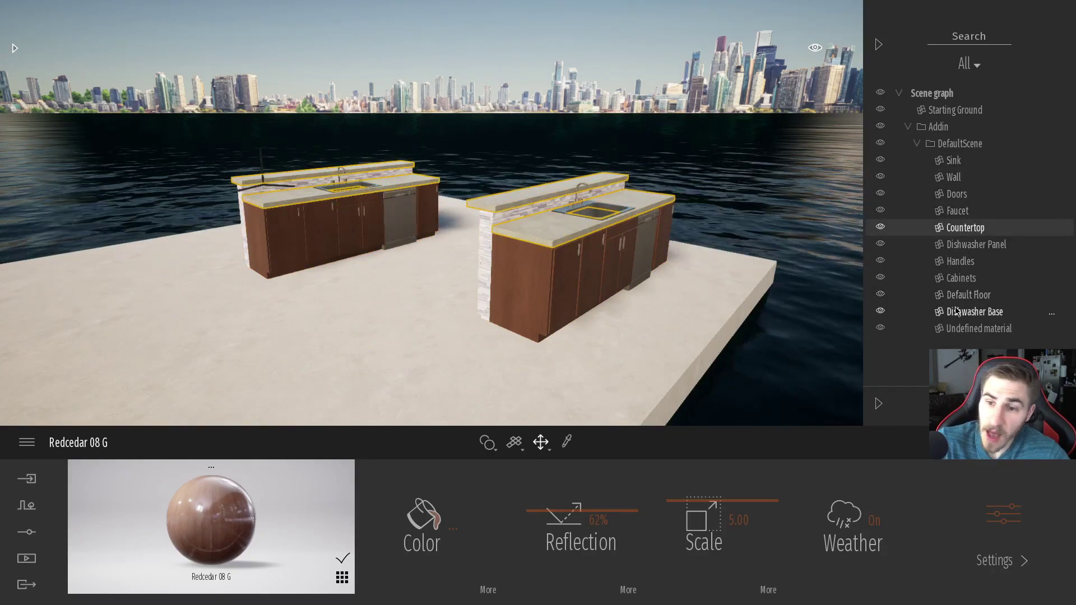
{"action": "scroll", "coordinate": [642, 287], "scroll_direction": "down", "scroll_amount": 5}
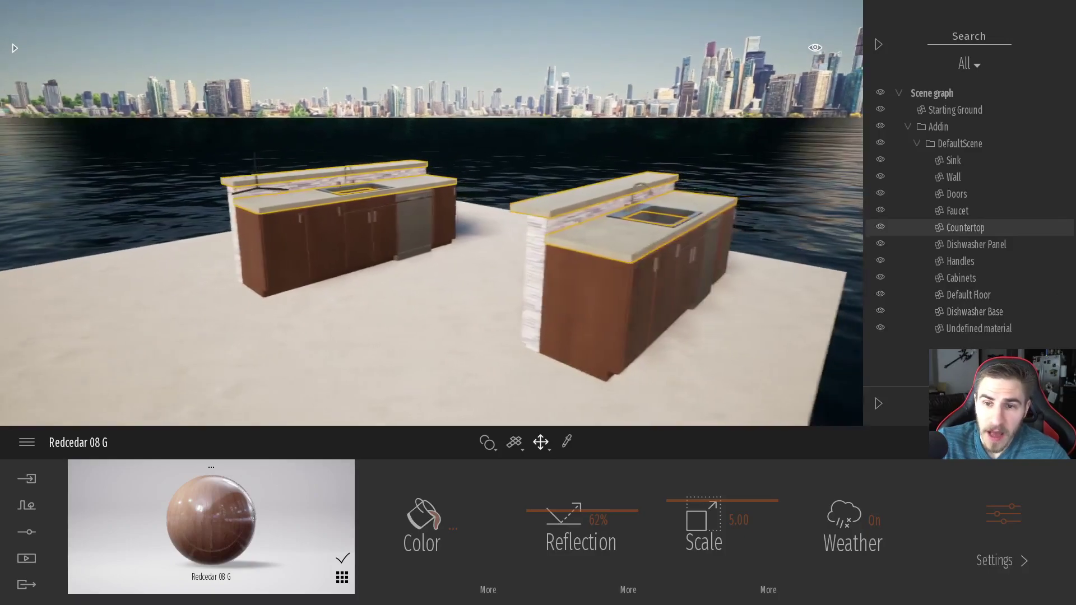
{"action": "right_click_drag", "start_coordinate": [499, 251], "coordinate": [476, 238]}
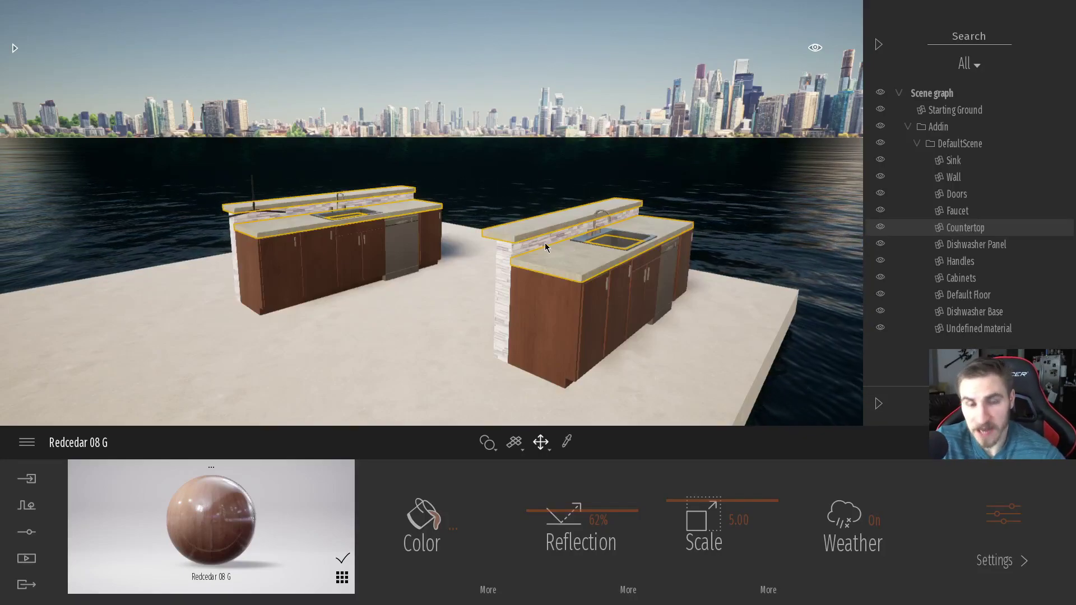
{"action": "left_click", "coordinate": [619, 82]}
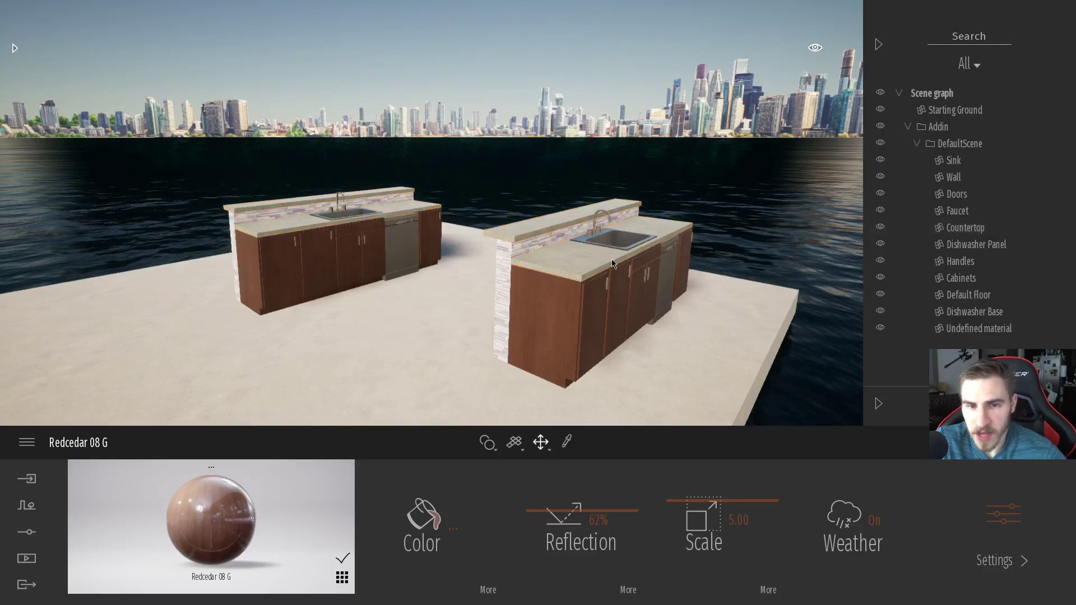
{"action": "left_click", "coordinate": [563, 261]}
{"action": "key", "text": "Down"}
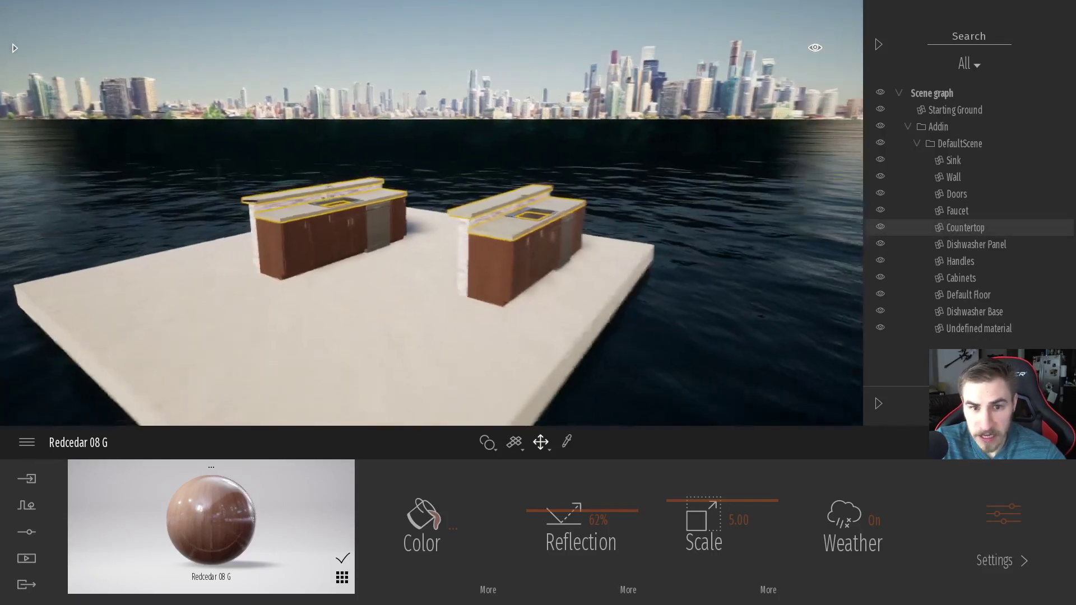
{"action": "key", "text": "Up"}
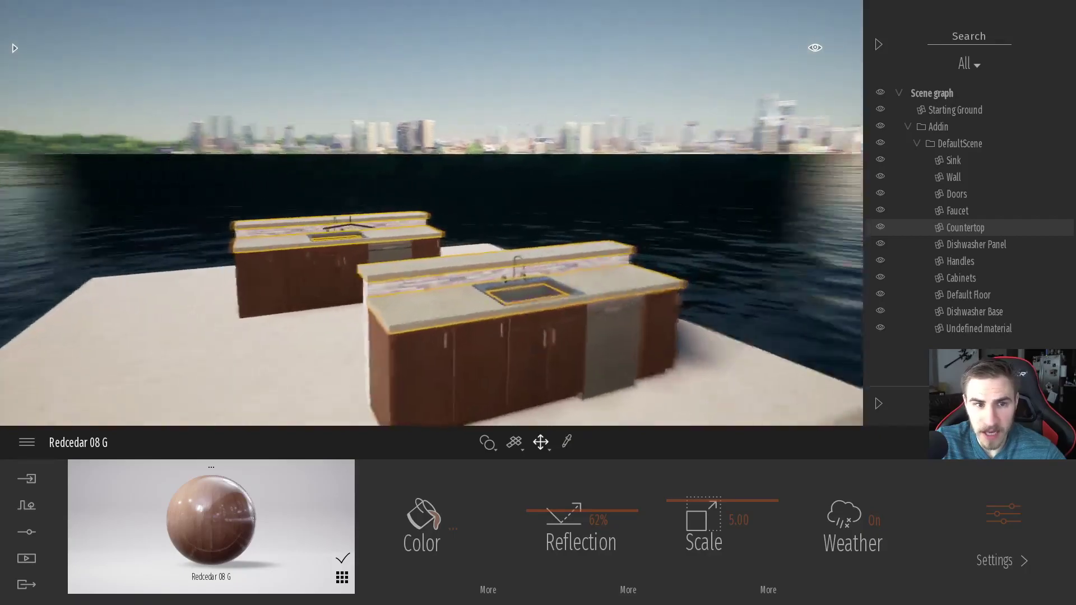
{"action": "key", "text": "Down"}
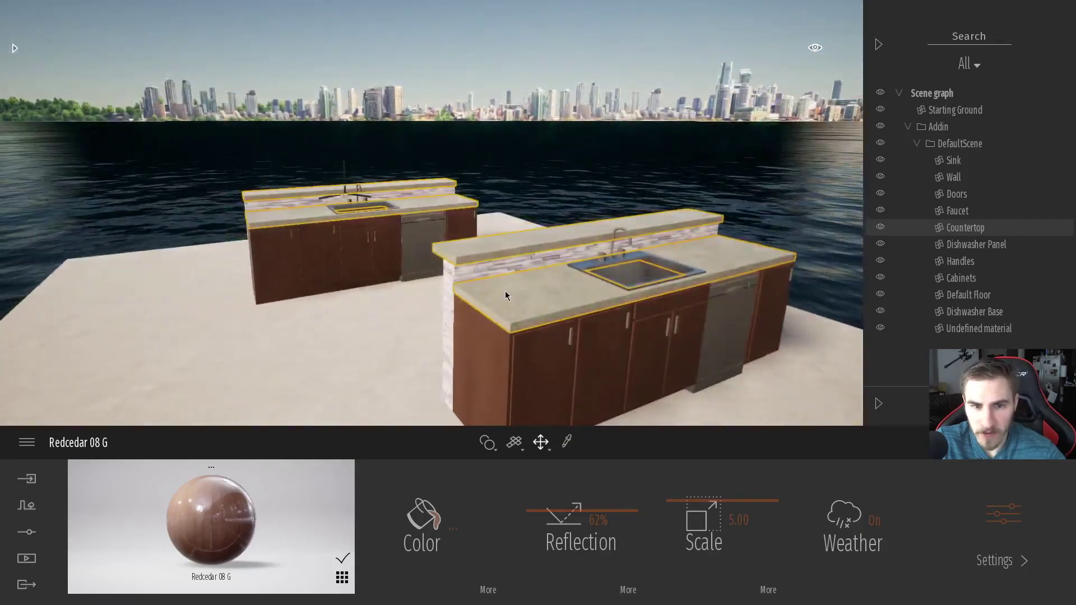
{"action": "left_click", "coordinate": [446, 318]}
{"action": "key", "text": "Down"}
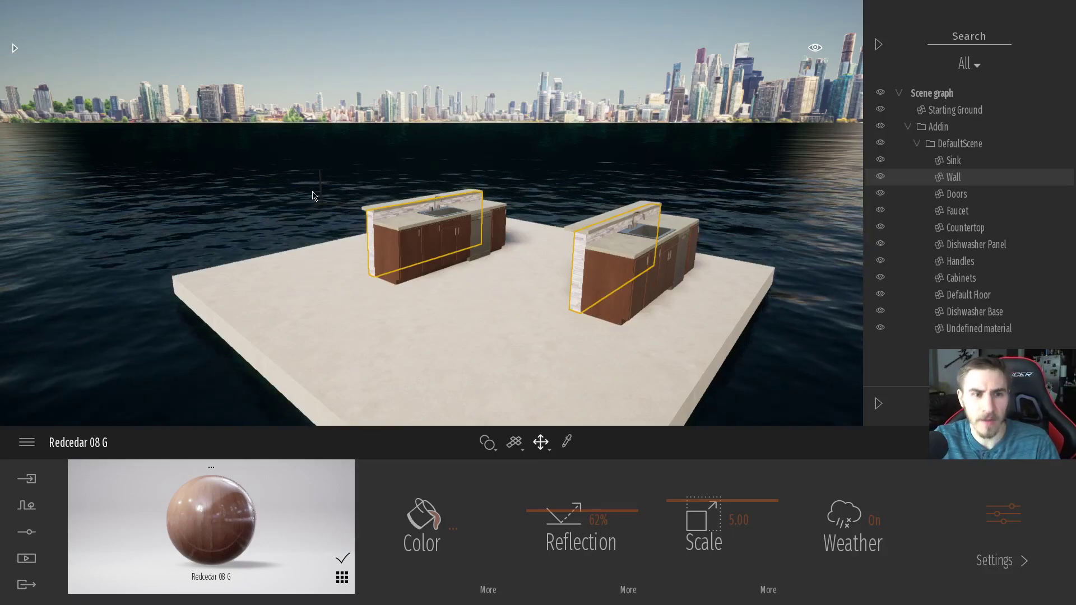
Inspect the material groups by selecting the floor slab, cabinets, countertops and stone wall in turn
{"action": "left_click", "coordinate": [302, 322]}
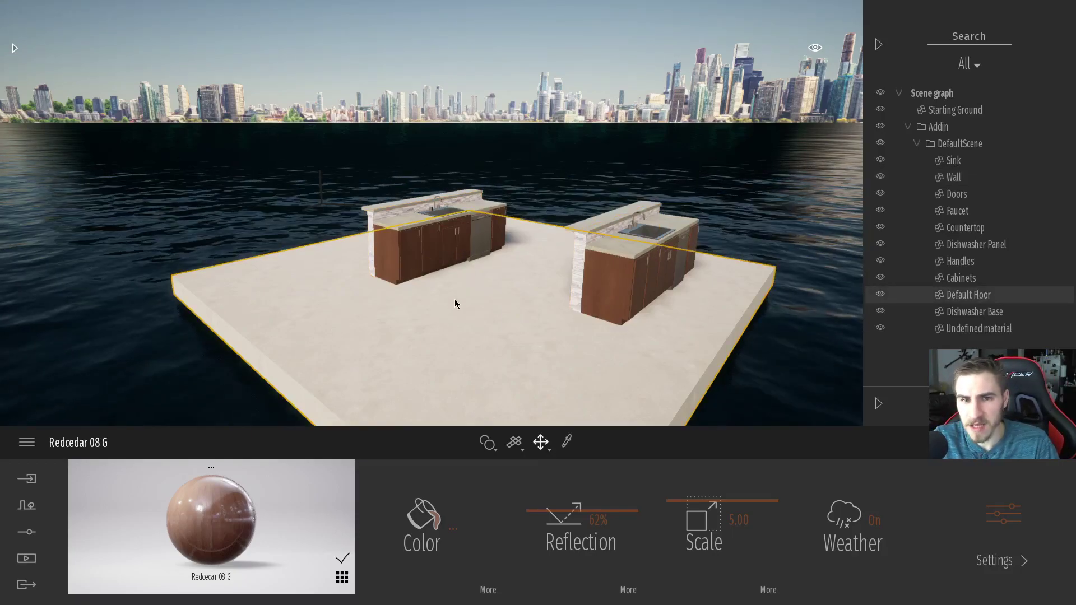
{"action": "scroll", "coordinate": [451, 289], "scroll_direction": "down", "scroll_amount": 3}
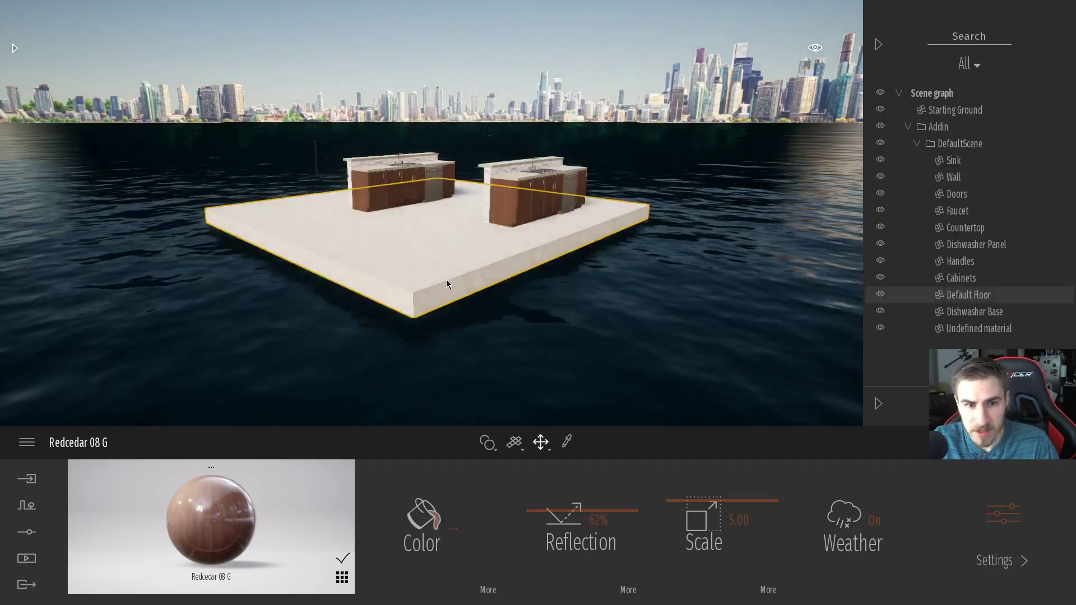
{"action": "left_click", "coordinate": [504, 184]}
{"action": "scroll", "coordinate": [508, 194], "scroll_direction": "up", "scroll_amount": 3}
{"action": "scroll", "coordinate": [496, 275], "scroll_direction": "up", "scroll_amount": 3}
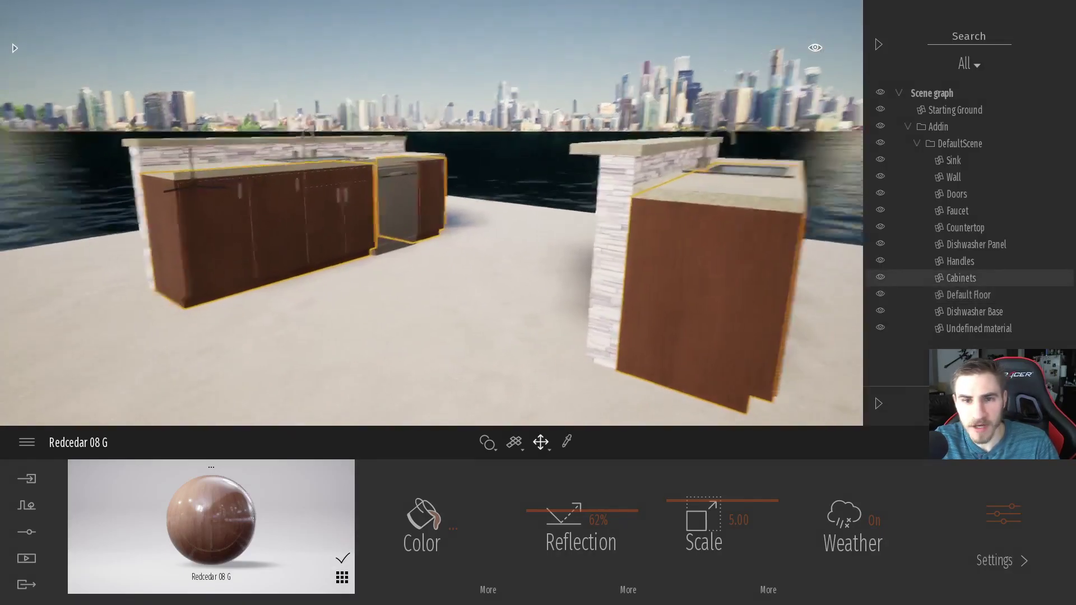
{"action": "scroll", "coordinate": [497, 280], "scroll_direction": "down", "scroll_amount": 3}
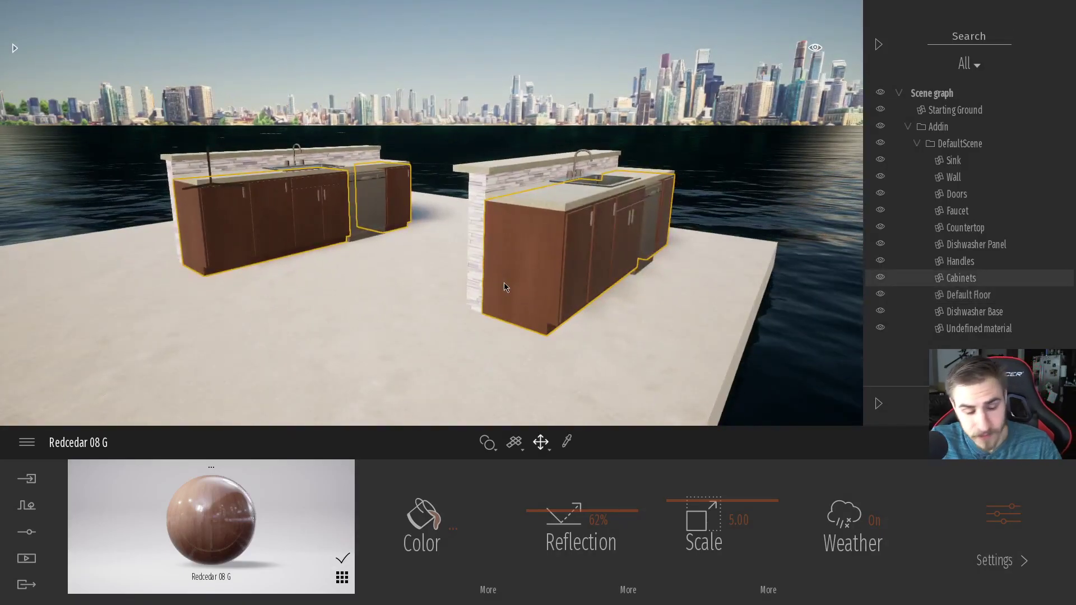
{"action": "scroll", "coordinate": [524, 285], "scroll_direction": "down", "scroll_amount": 3}
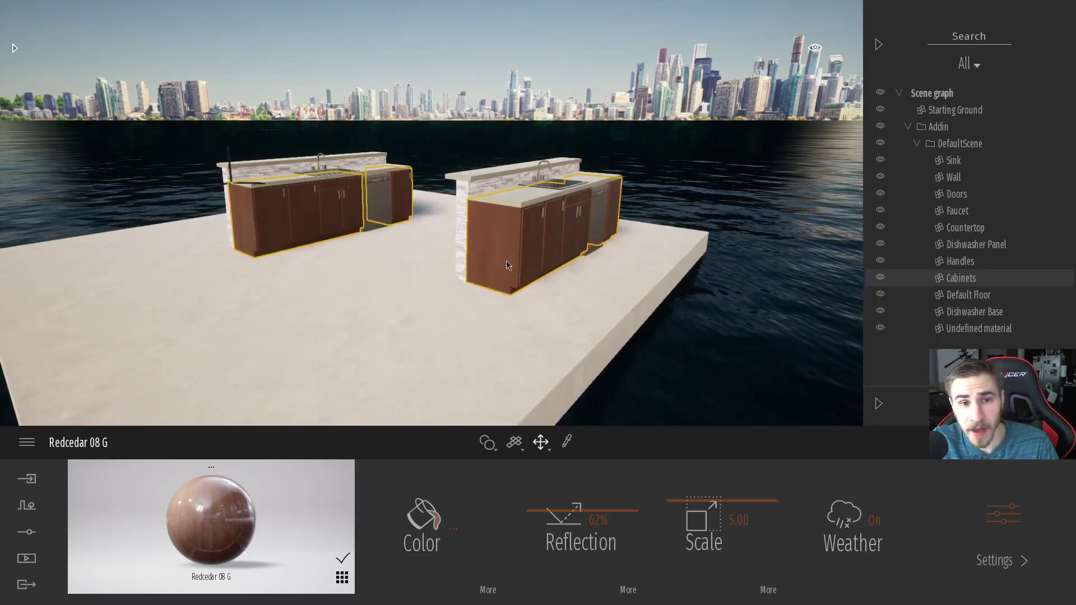
{"action": "scroll", "coordinate": [507, 265], "scroll_direction": "up", "scroll_amount": 3}
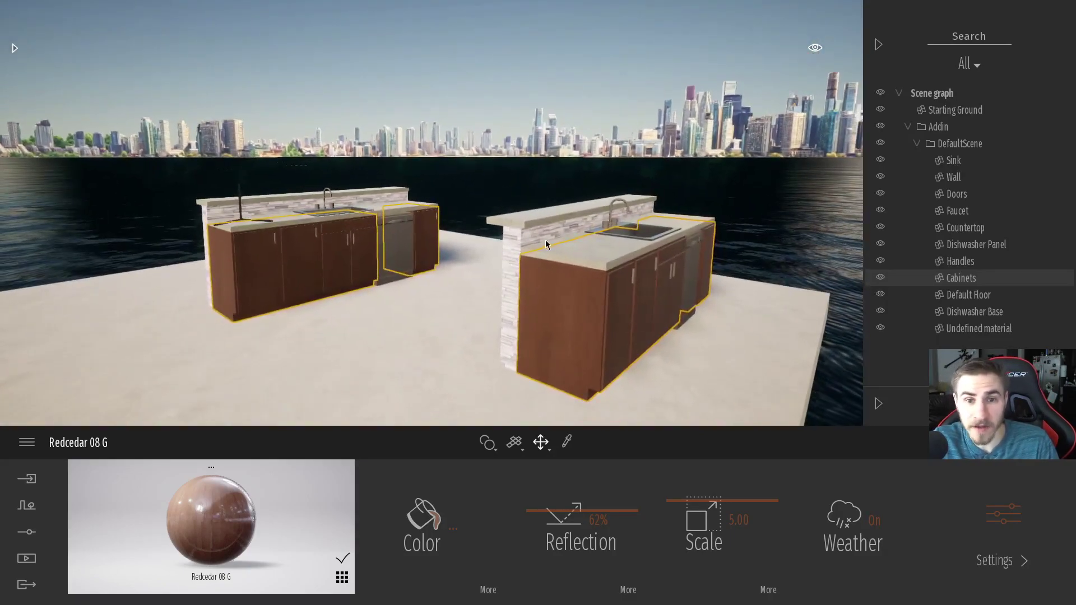
{"action": "left_click", "coordinate": [580, 252]}
{"action": "left_click", "coordinate": [515, 244]}
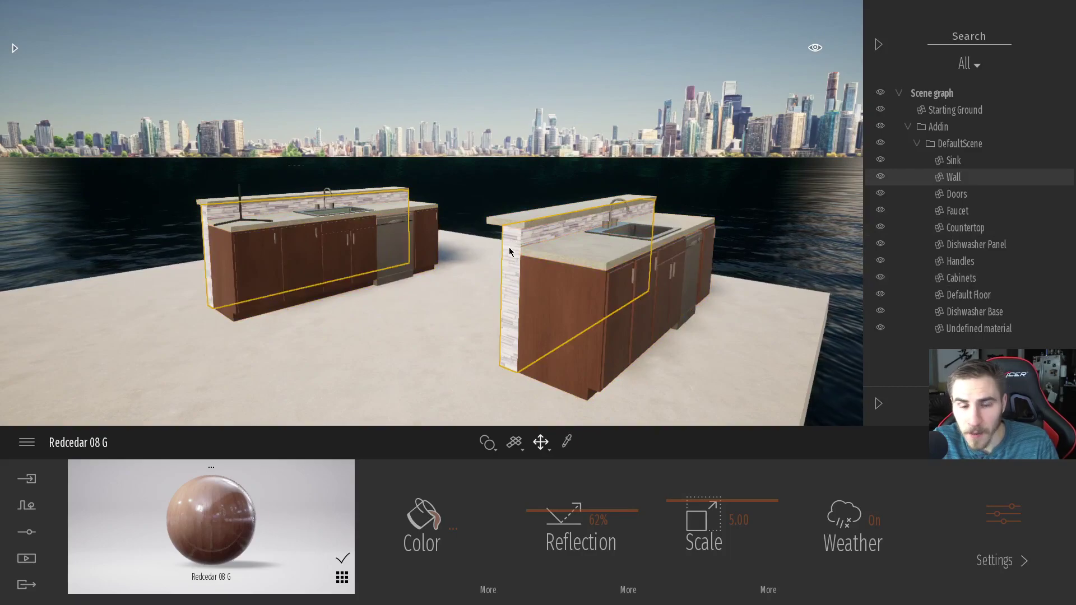
{"action": "scroll", "coordinate": [515, 244], "scroll_direction": "down", "scroll_amount": 2}
{"action": "scroll", "coordinate": [459, 326], "scroll_direction": "up", "scroll_amount": 2}
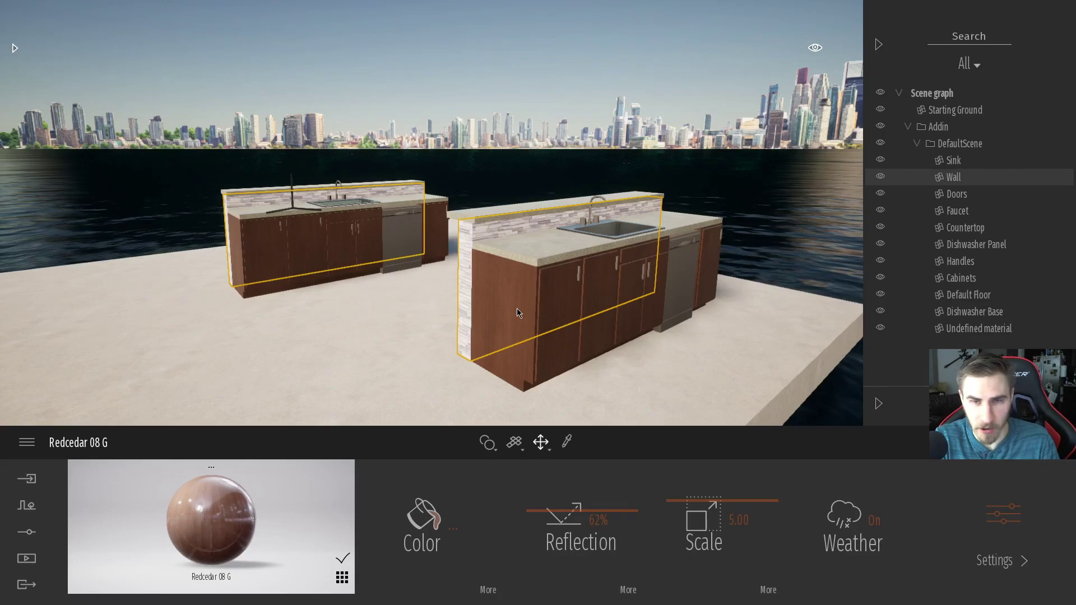
{"action": "left_click", "coordinate": [513, 99]}
{"action": "right_click_drag", "start_coordinate": [490, 172], "coordinate": [502, 176]}
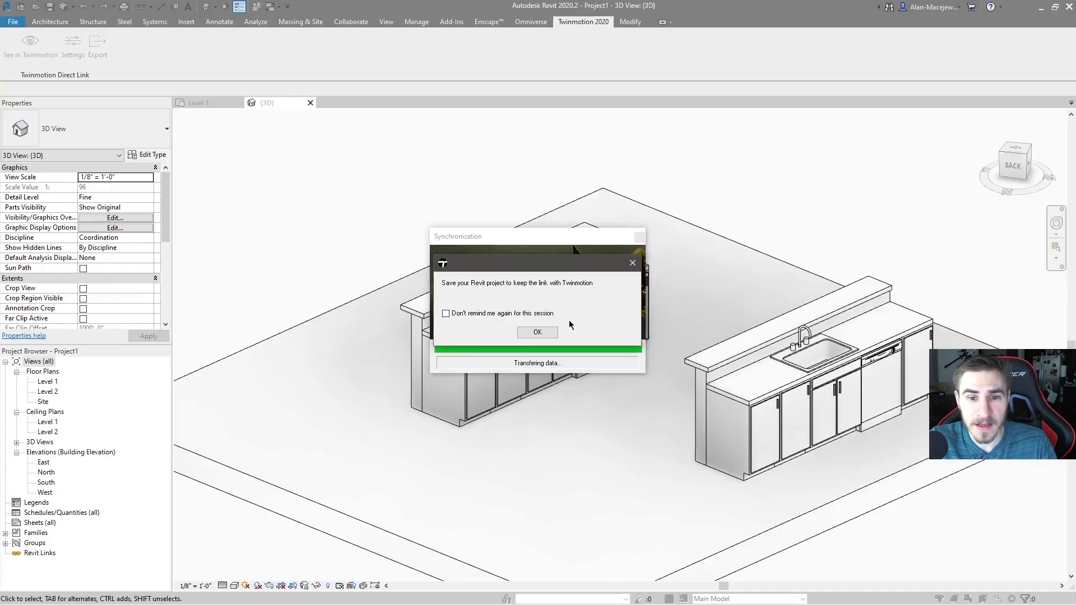
Dismiss the save reminder, set Merge to By family, and send the model to Twinmotion again
{"action": "left_click", "coordinate": [537, 331]}
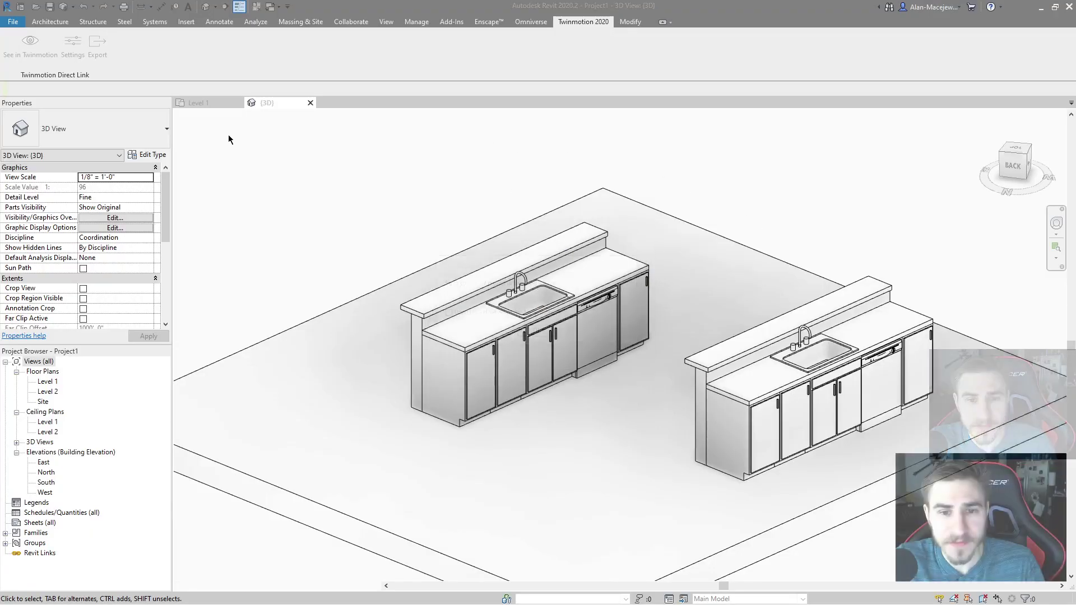
{"action": "left_click", "coordinate": [72, 45]}
{"action": "left_click", "coordinate": [552, 205]}
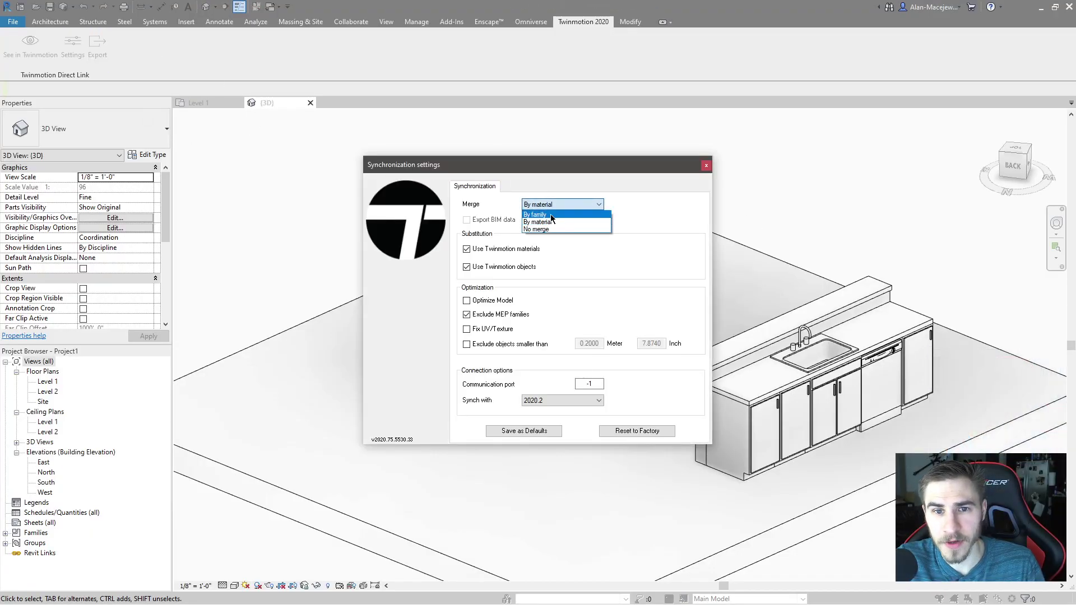
{"action": "left_click", "coordinate": [553, 226]}
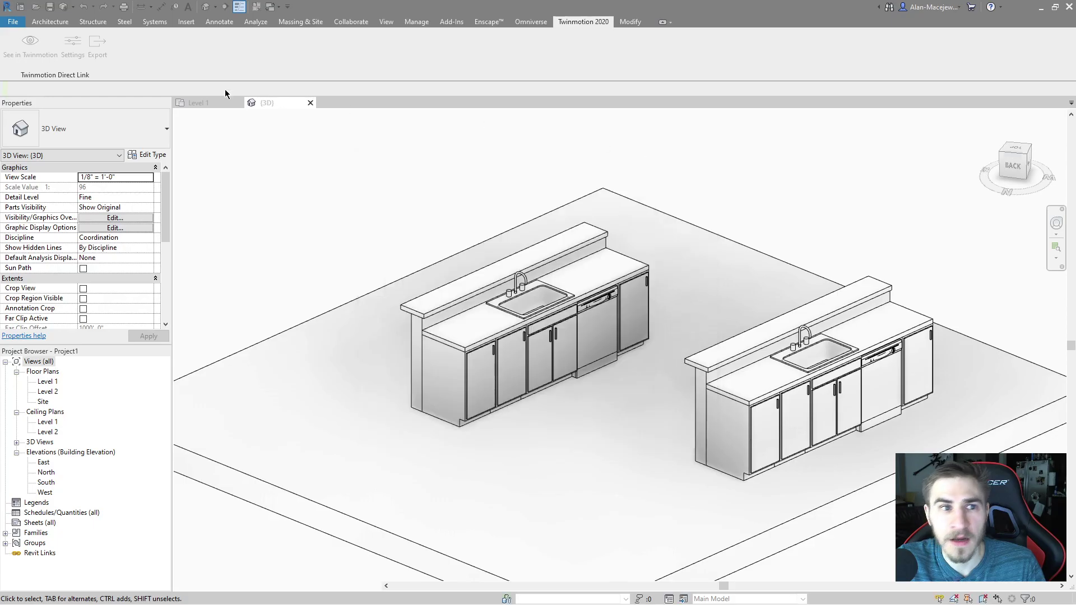
{"action": "left_click", "coordinate": [30, 42]}
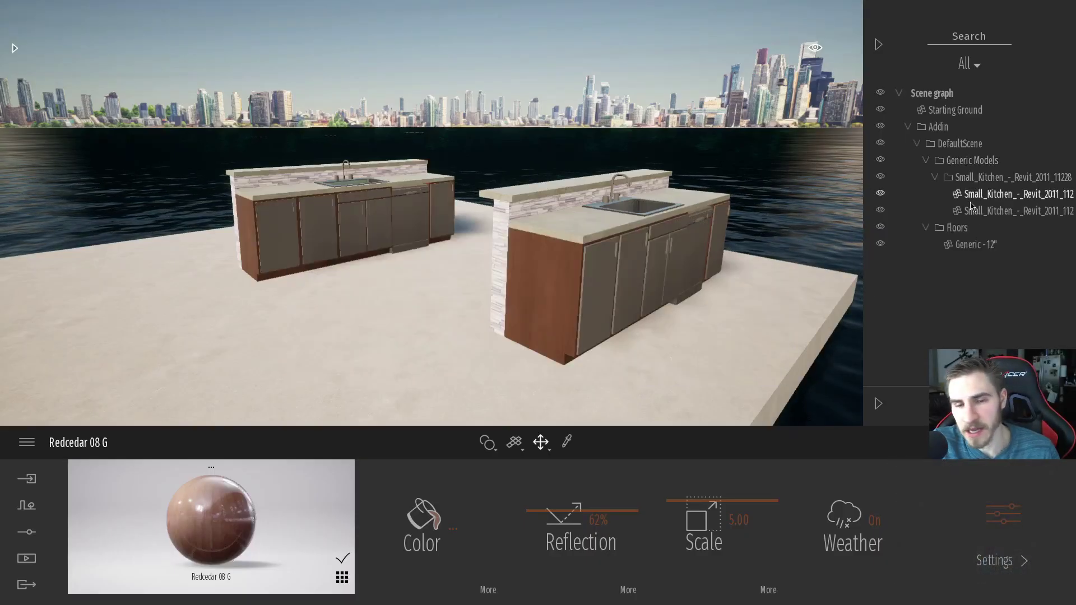
{"action": "left_click", "coordinate": [967, 197]}
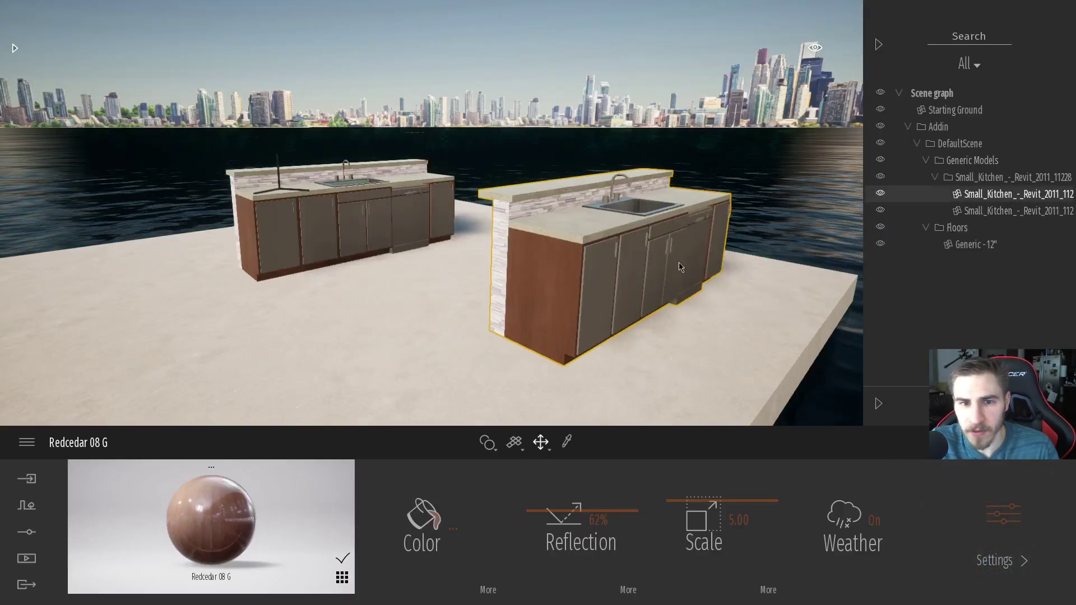